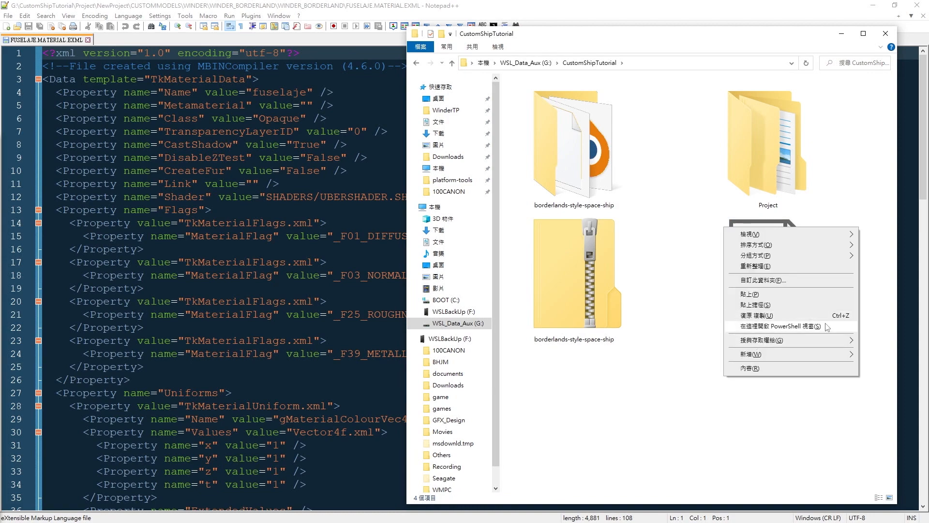
Step: Open PowerShell in the CustomShipTutorial folder and display the help for flag_finder.py with -h
{"action": "left_click", "coordinate": [780, 326]}
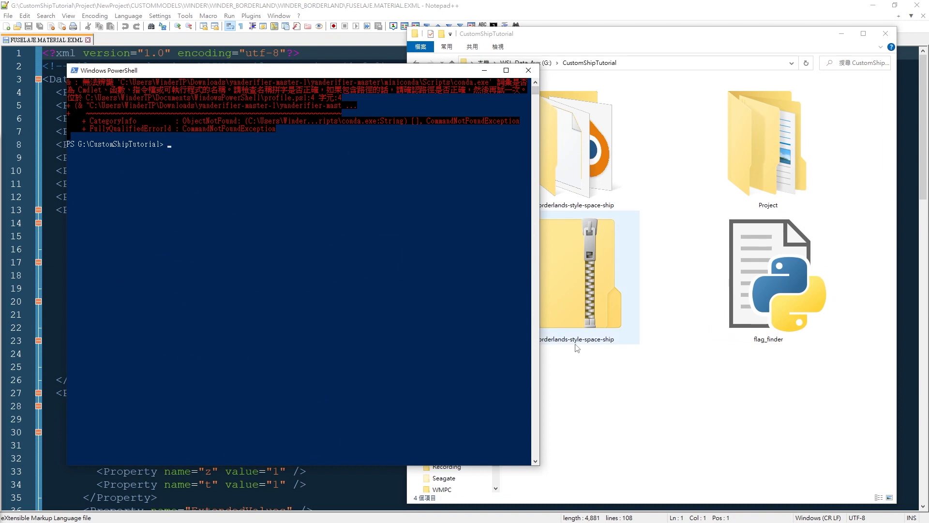
{"action": "type", "text": "py f"}
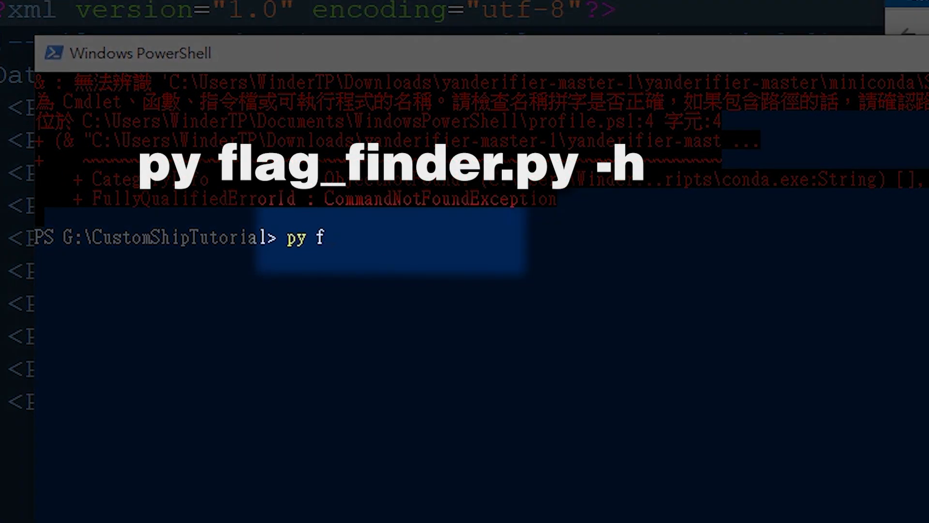
{"action": "key", "text": "Tab"}
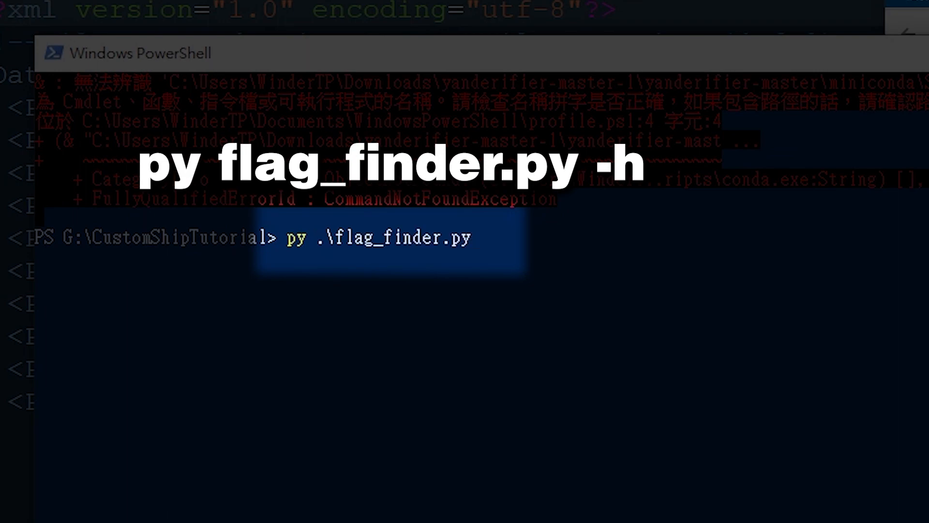
{"action": "type", "text": "-h"}
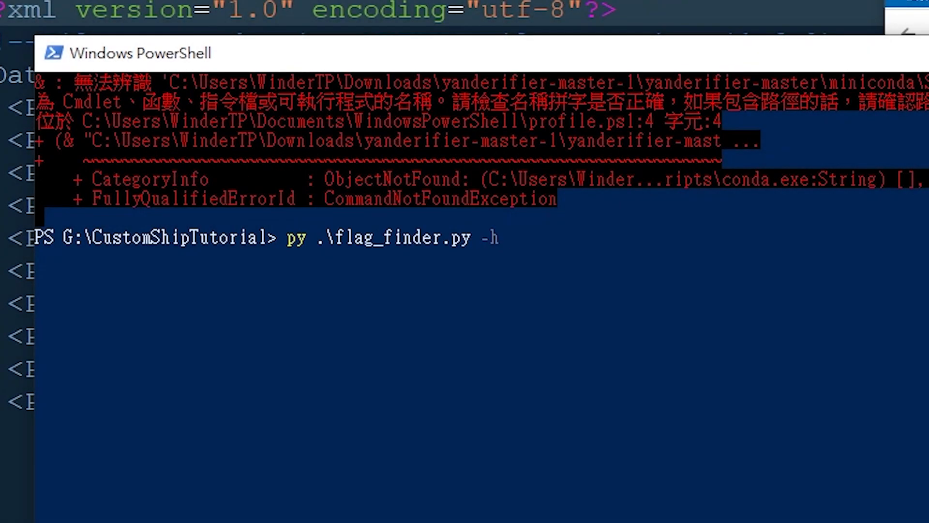
{"action": "key", "text": "Return"}
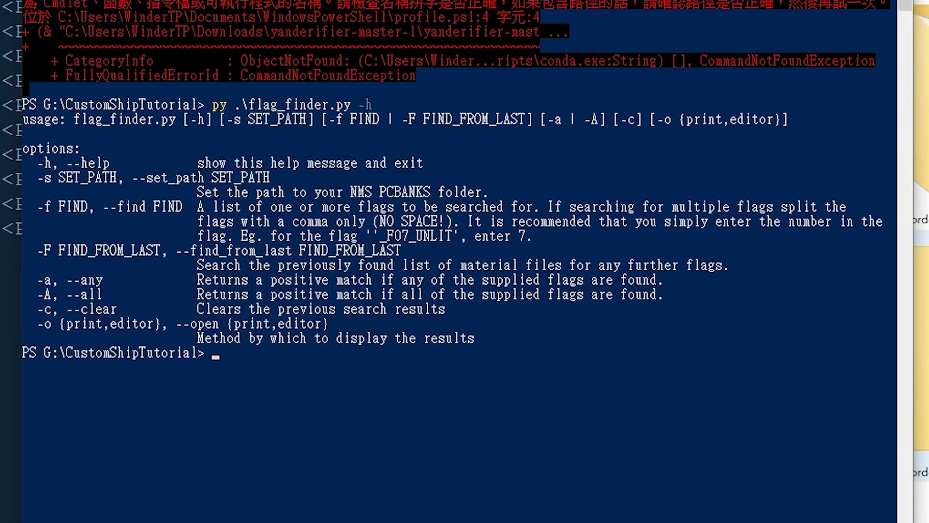
Step: Set the unpacked game files path for flag_finder.py to G:\NMS_MODS\Unpack using the -s option
{"action": "type", "text": "py .\\flag_finder.py "}
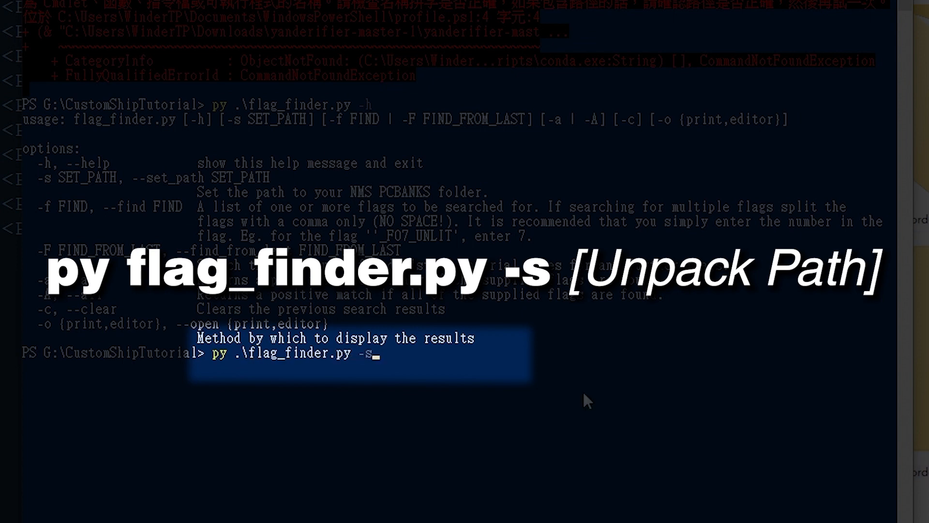
{"action": "type", "text": "-s"}
{"action": "type", "text": "G:\\NMS_MODS\\Unpack"}
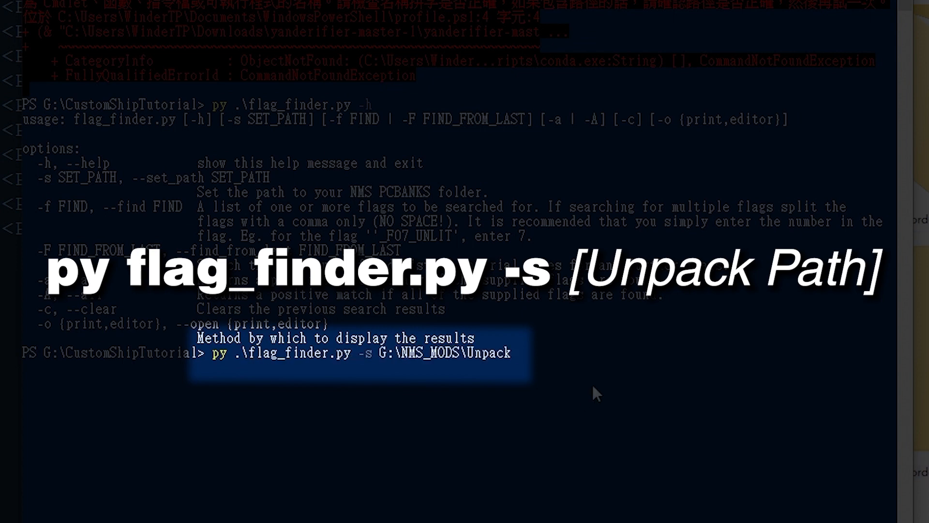
{"action": "key", "text": "Return"}
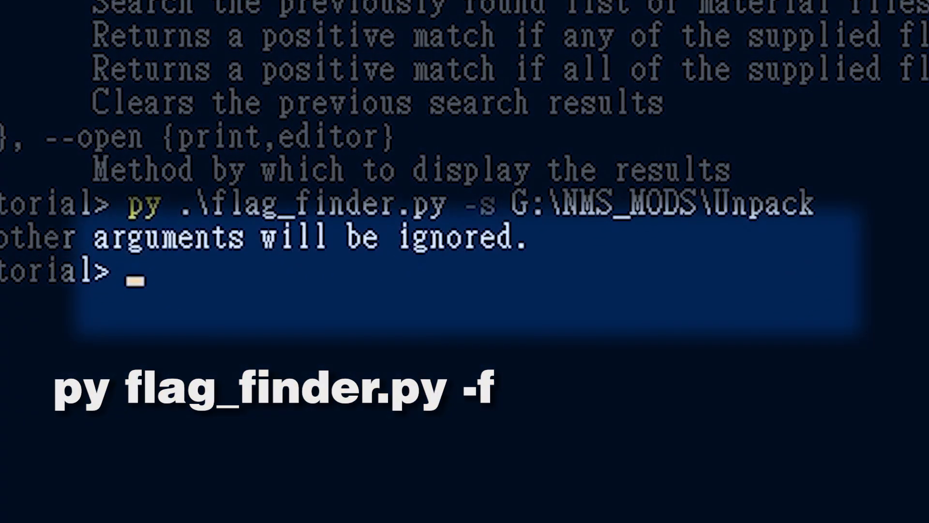
Step: Run flag_finder.py to find materials matching all of the flags 1,3,25,39,34,35 using -f and -A
{"action": "type", "text": "py .\\f"}
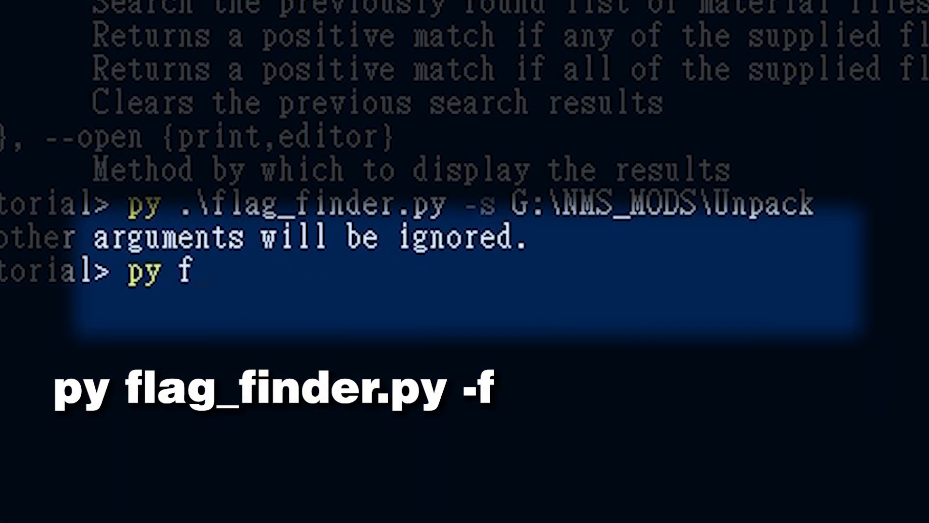
{"action": "key", "text": "Tab"}
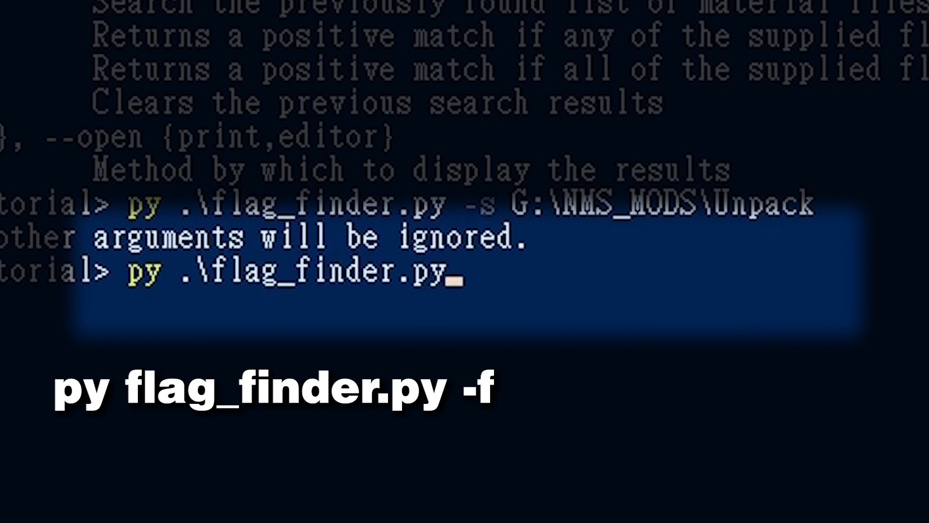
{"action": "type", "text": "-f"}
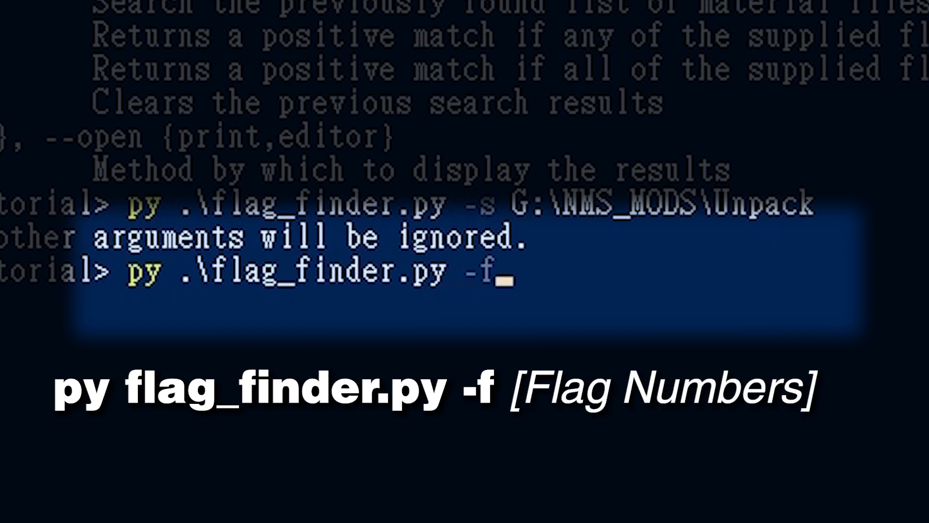
{"action": "type", "text": " 1,3"}
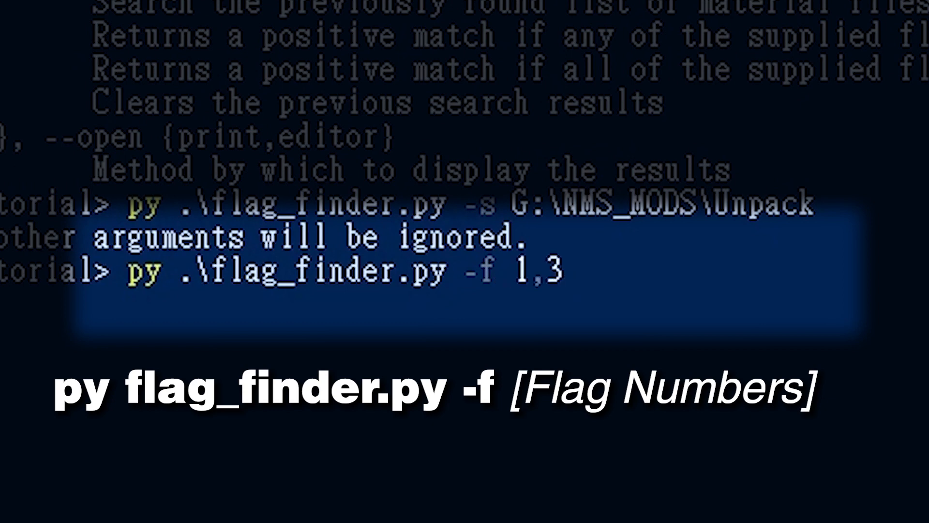
{"action": "type", "text": ",25,3"}
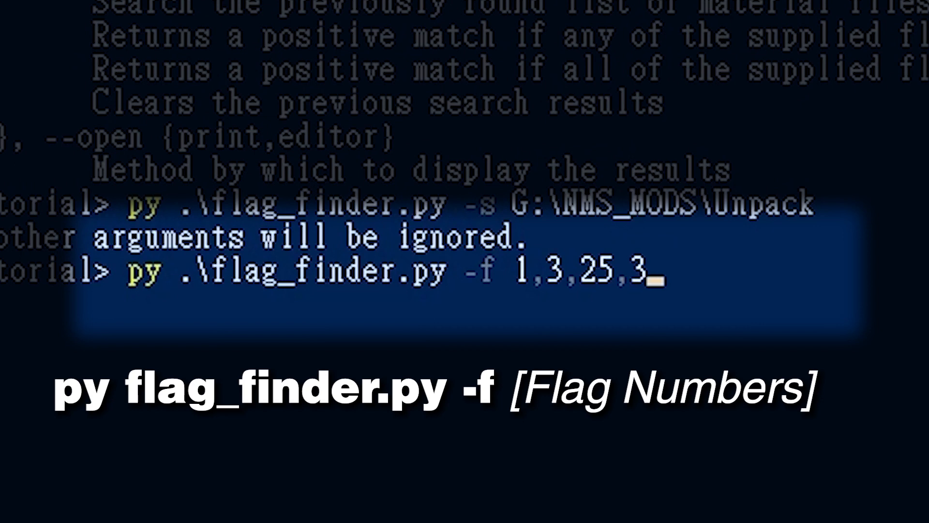
{"action": "type", "text": "9,34,35"}
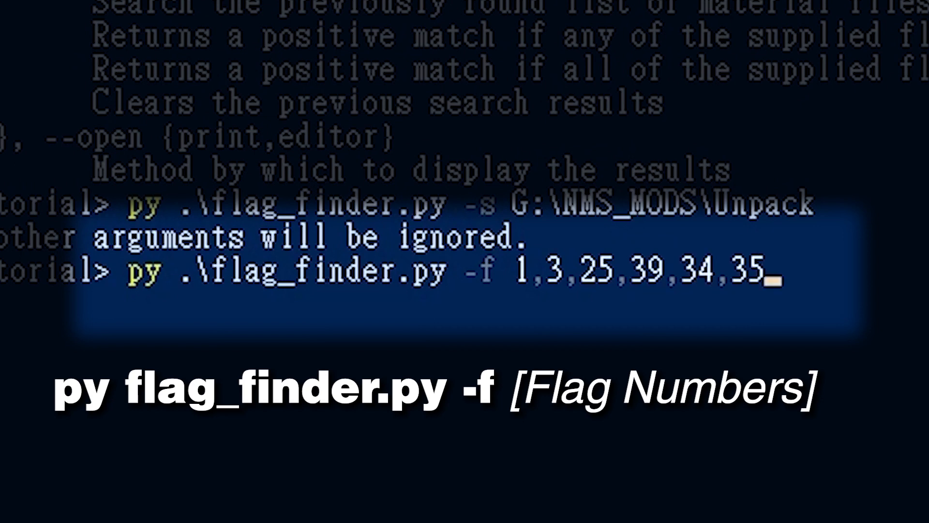
{"action": "type", "text": " -A"}
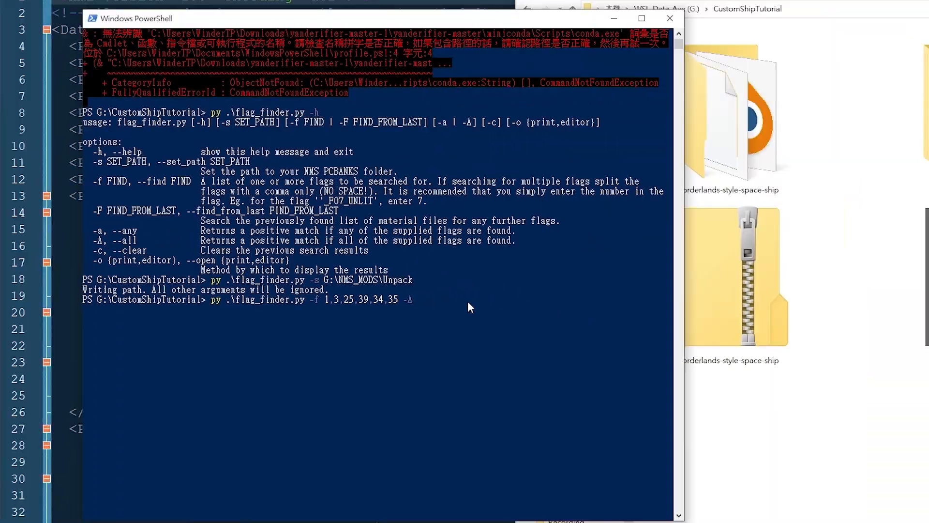
{"action": "key", "text": "Return"}
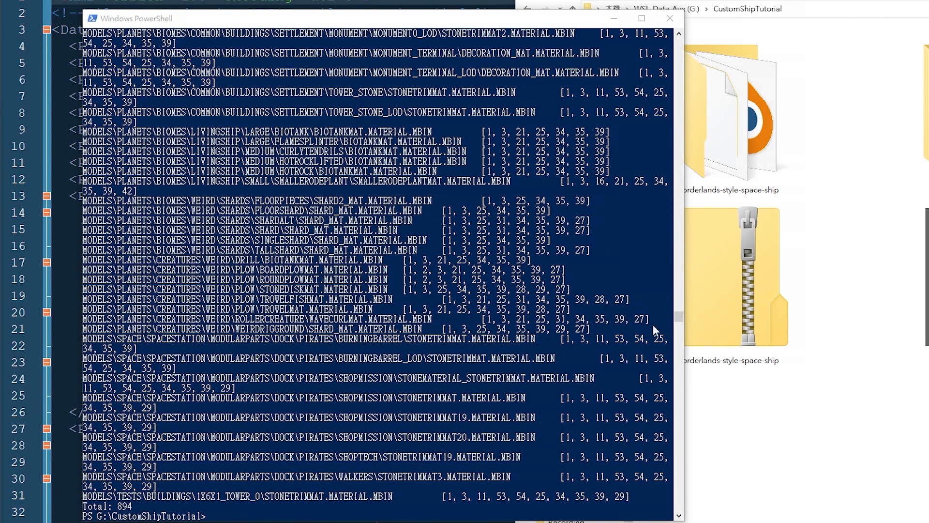
{"action": "mouse_move", "coordinate": [681, 322]}
{"action": "left_mouse_down"}
{"action": "mouse_move", "coordinate": [690, 240]}
{"action": "mouse_move", "coordinate": [680, 321]}
{"action": "left_mouse_up"}
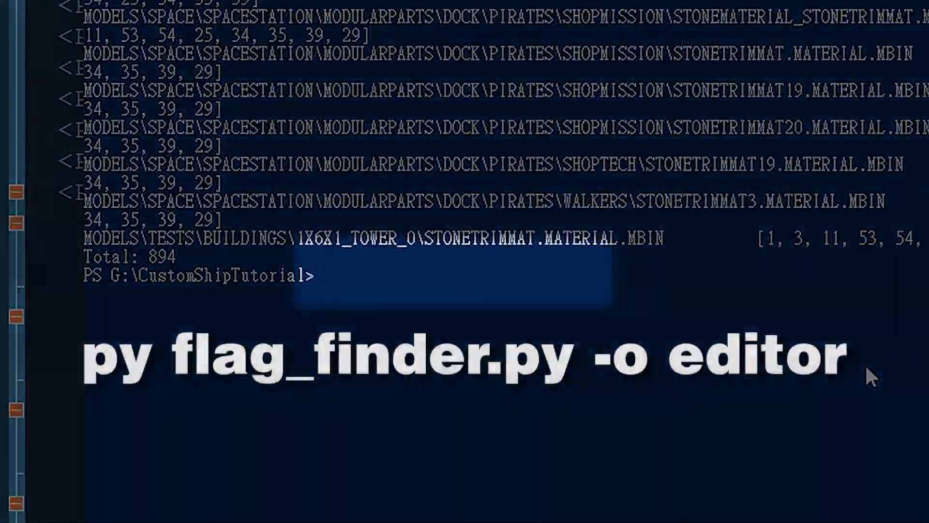
Step: Open the flag search results in the text editor by running flag_finder.py with -o editor
{"action": "type", "text": "py .\\fl"}
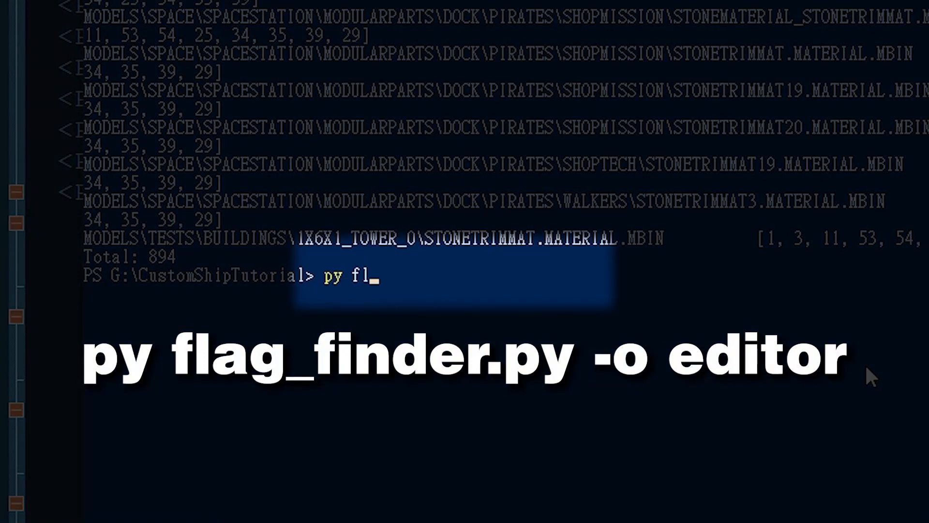
{"action": "key", "text": "Tab"}
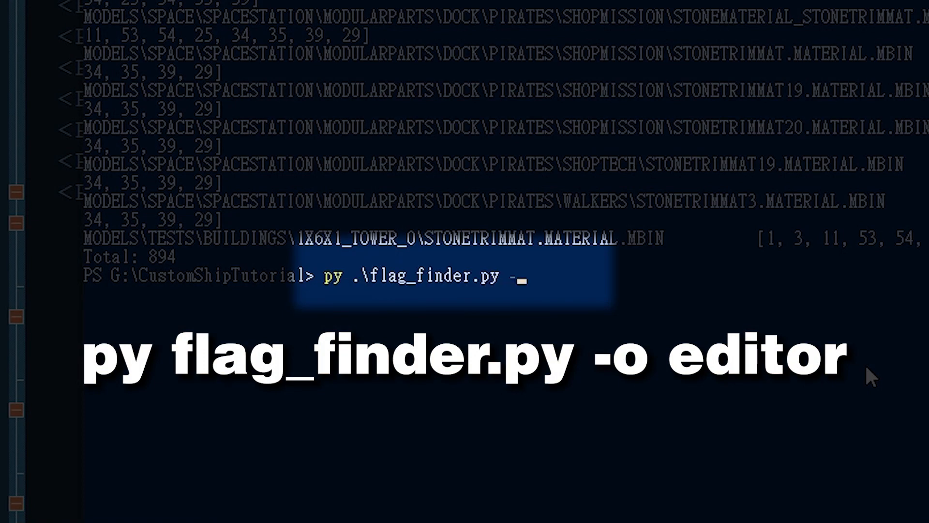
{"action": "type", "text": "-o editor"}
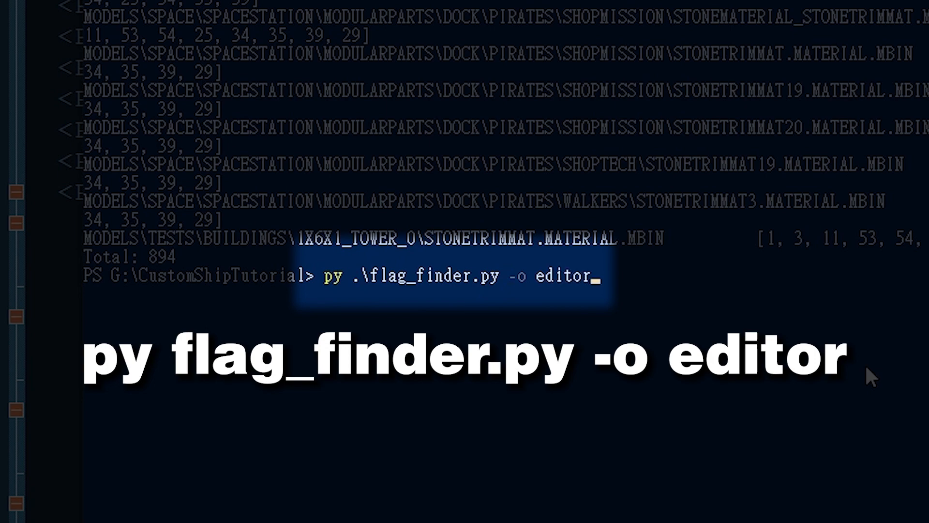
{"action": "key", "text": "Return"}
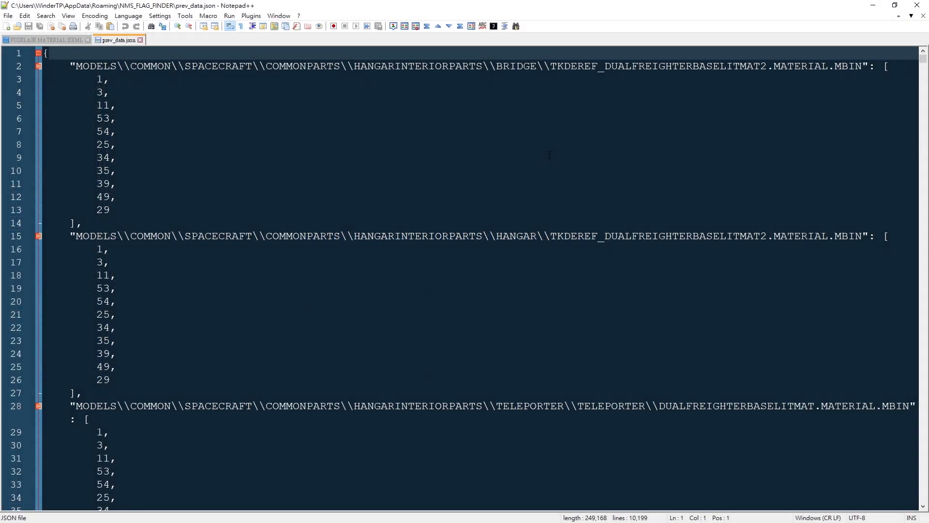
Step: Look through the search results and select the whole WEIRD\SHARDS\FLOORSHARD\SHARD_MAT.MATERIAL.MBIN entry with its flag list
{"action": "scroll", "coordinate": [549, 155], "scroll_direction": "down", "scroll_amount": 4}
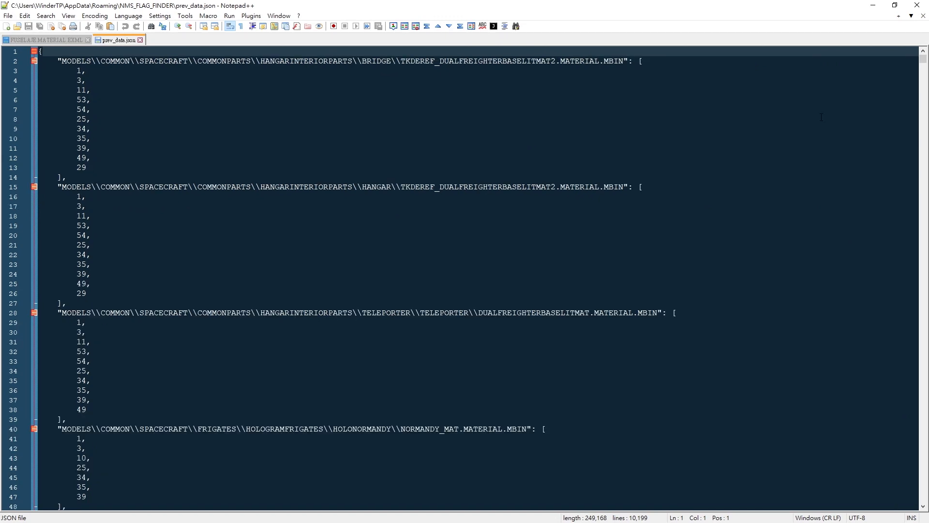
{"action": "left_click_drag", "start_coordinate": [925, 66], "coordinate": [874, 512]}
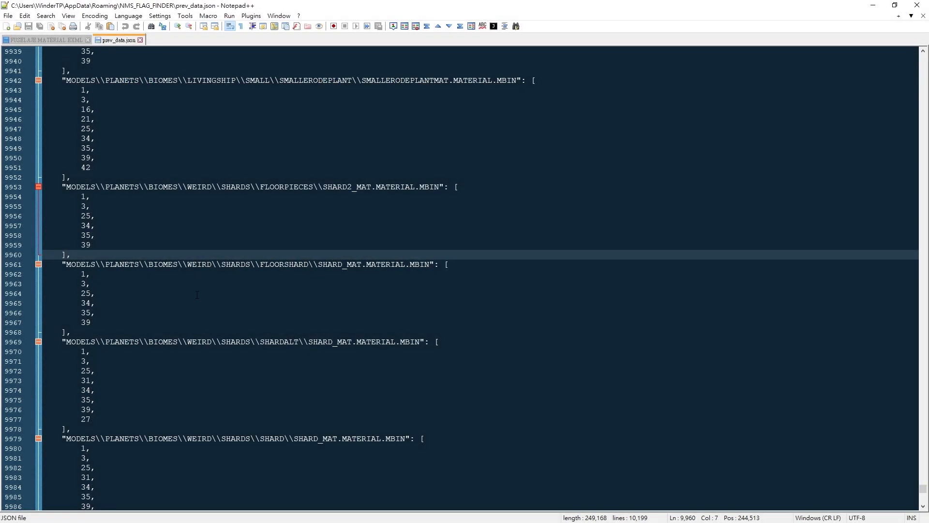
{"action": "scroll", "coordinate": [247, 305], "scroll_direction": "up", "scroll_amount": 4}
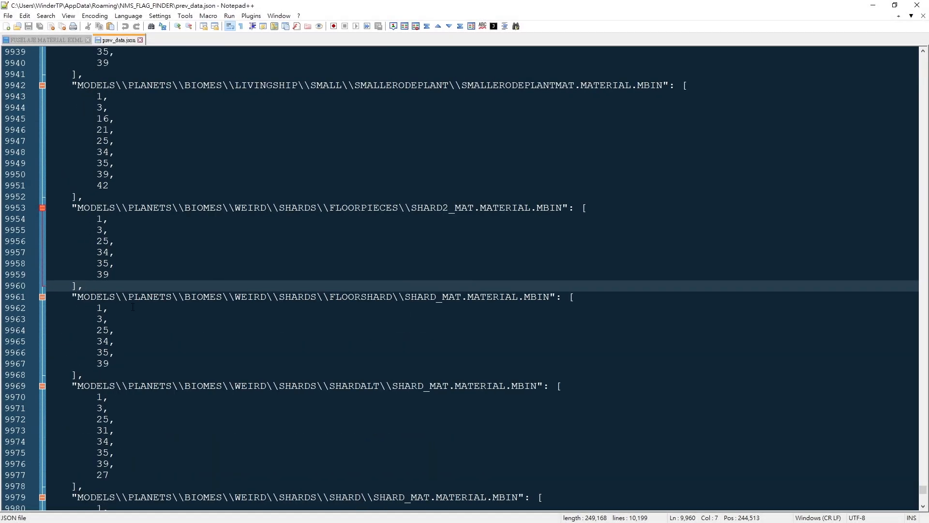
{"action": "scroll", "coordinate": [595, 283], "scroll_direction": "down", "scroll_amount": 1}
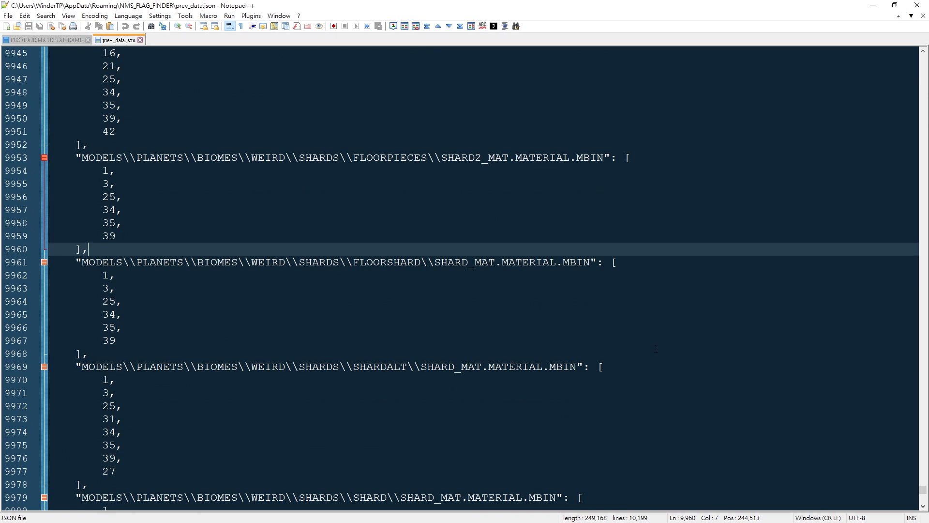
{"action": "left_click", "coordinate": [680, 349]}
{"action": "left_click_drag", "start_coordinate": [97, 356], "coordinate": [52, 262]}
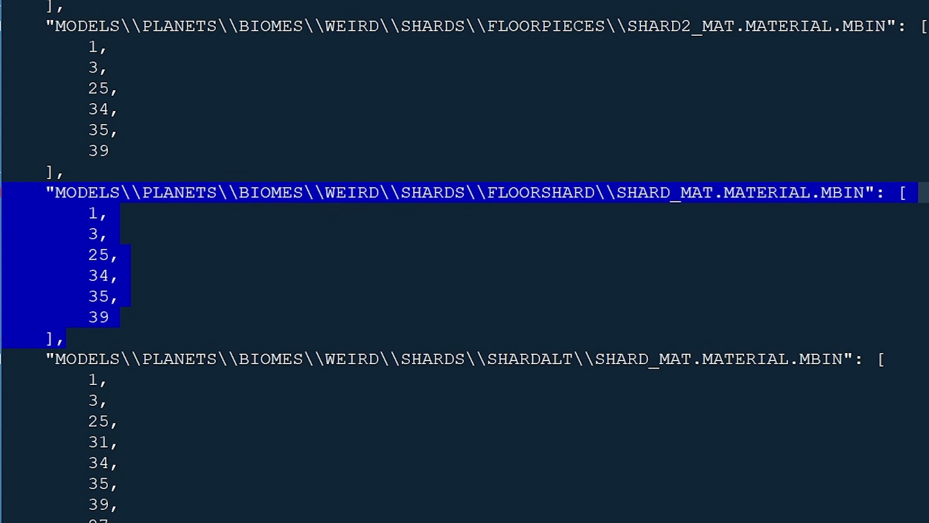
Step: Switch to NMS Mod Station, decompile SHARD_MAT.MATERIAL.MBIN from MODELS\PLANETS\BIOMES\WEIRD\SHARDS\FLOORSHARD, and open the resulting EXML file
{"action": "key", "text": "alt+Tab"}
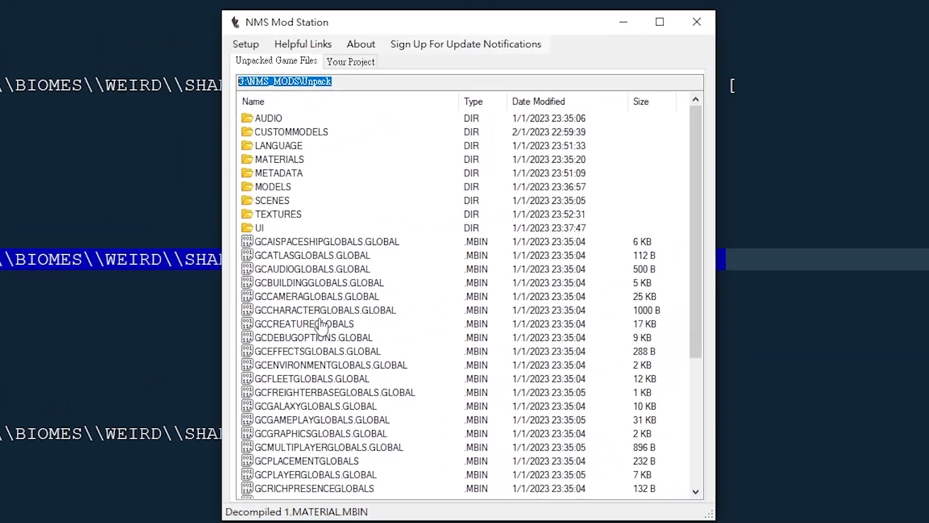
{"action": "left_click", "coordinate": [277, 187]}
{"action": "double_click", "coordinate": [322, 187]}
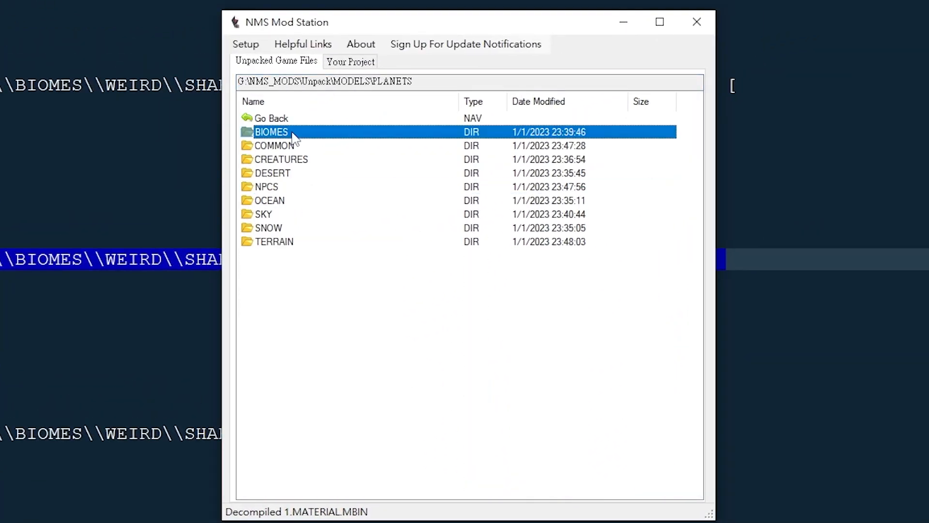
{"action": "double_click", "coordinate": [320, 129]}
{"action": "double_click", "coordinate": [342, 460]}
{"action": "double_click", "coordinate": [339, 267]}
{"action": "double_click", "coordinate": [306, 146]}
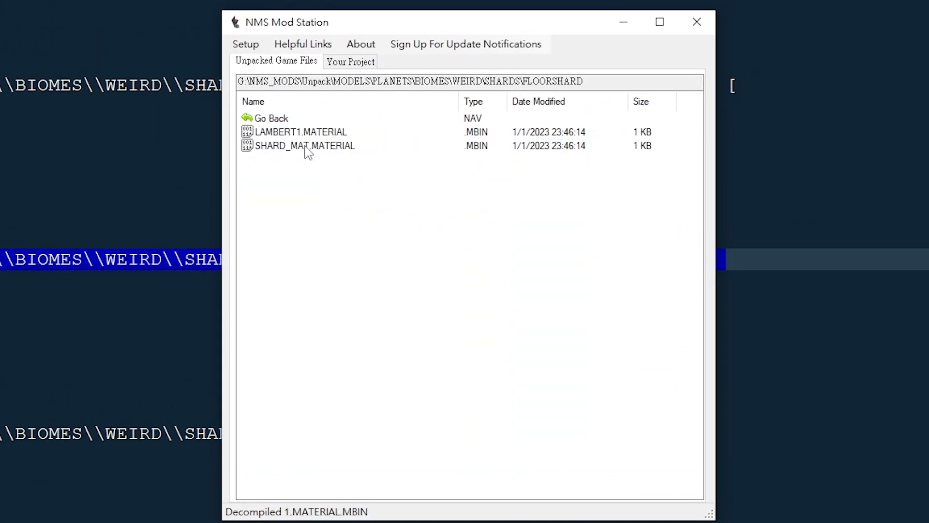
{"action": "double_click", "coordinate": [365, 151]}
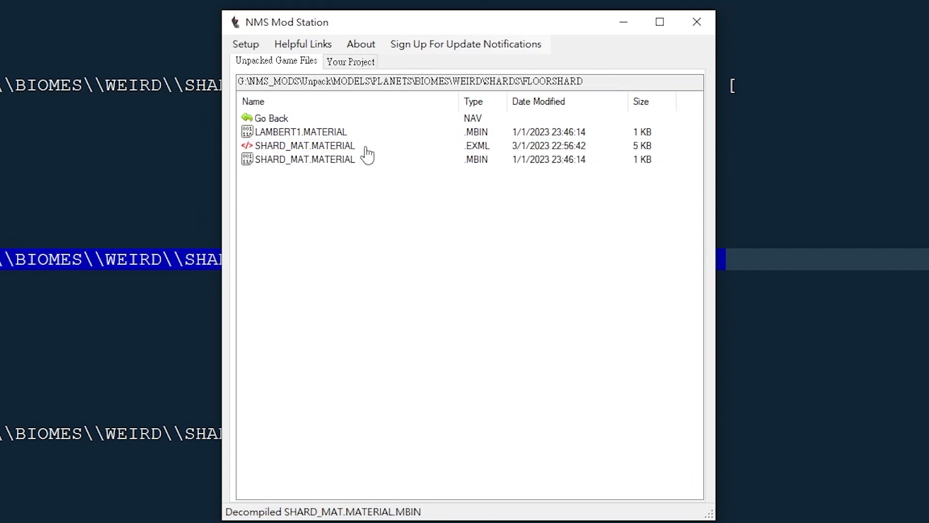
{"action": "double_click", "coordinate": [376, 146]}
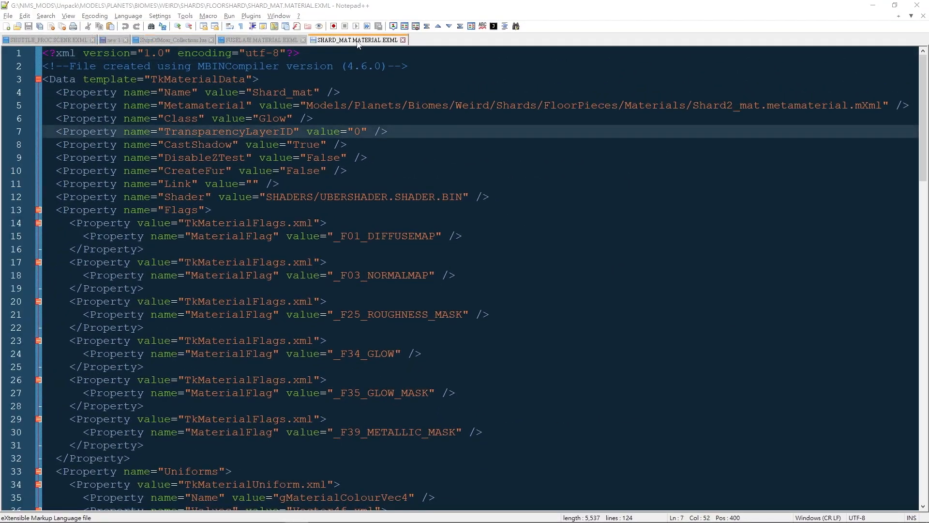
Step: Move SHARD_MAT.MATERIAL.EXML to the other view and compare it side by side with FUSELAJE.MATERIAL.EXML
{"action": "left_click_drag", "start_coordinate": [356, 40], "coordinate": [523, 144]}
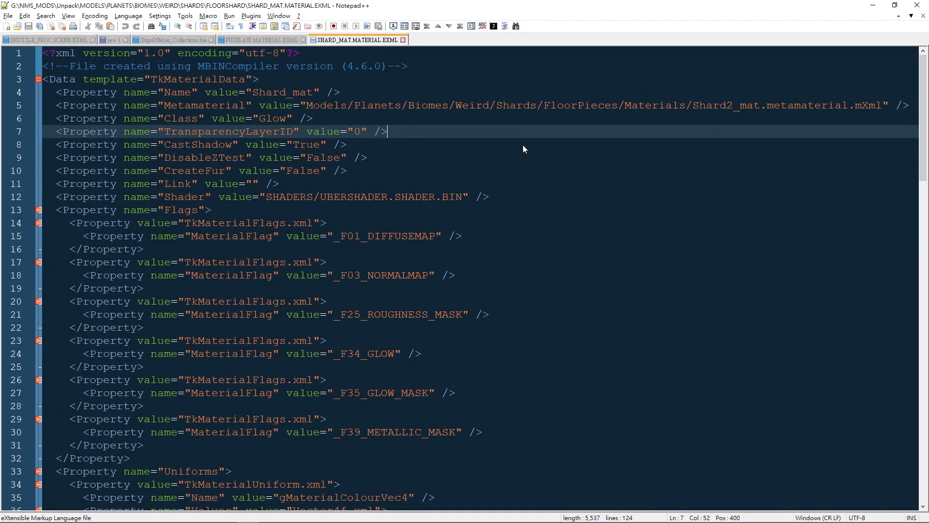
{"action": "left_click", "coordinate": [535, 150]}
{"action": "key", "text": "ctrl+alt+c"}
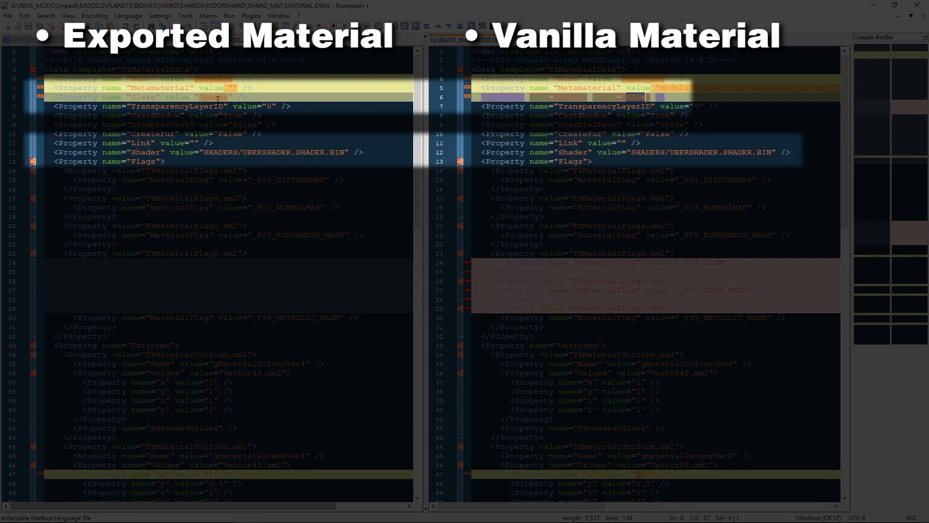
Step: Set the exported FUSELAJE material's Class to Glow and replace its Shader line with the one from SHARD_MAT
{"action": "double_click", "coordinate": [220, 97]}
{"action": "left_click_drag", "start_coordinate": [804, 152], "coordinate": [803, 143]}
{"action": "key", "text": "ctrl+c"}
{"action": "left_click_drag", "start_coordinate": [370, 153], "coordinate": [385, 142]}
{"action": "key", "text": "ctrl+v"}
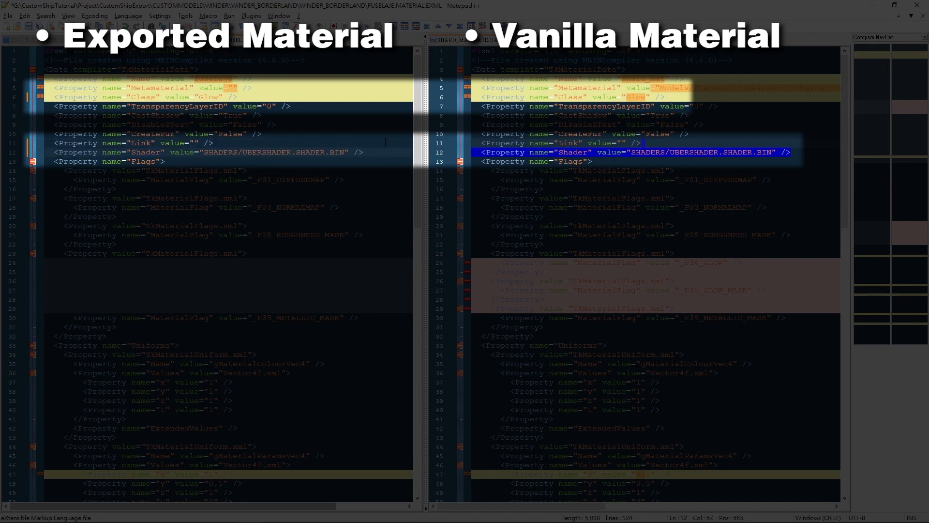
Step: Replace the Flags block in FUSELAJE.MATERIAL.EXML with the one from SHARD_MAT, including _F34_GLOW and _F35_GLOW_MASK
{"action": "left_click", "coordinate": [582, 161]}
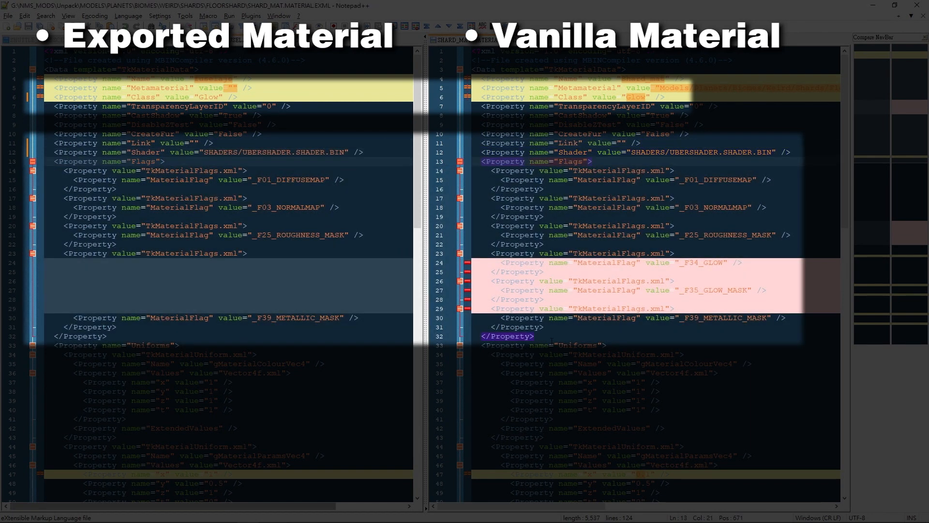
{"action": "left_click_drag", "start_coordinate": [552, 338], "coordinate": [786, 152]}
{"action": "key", "text": "ctrl+c"}
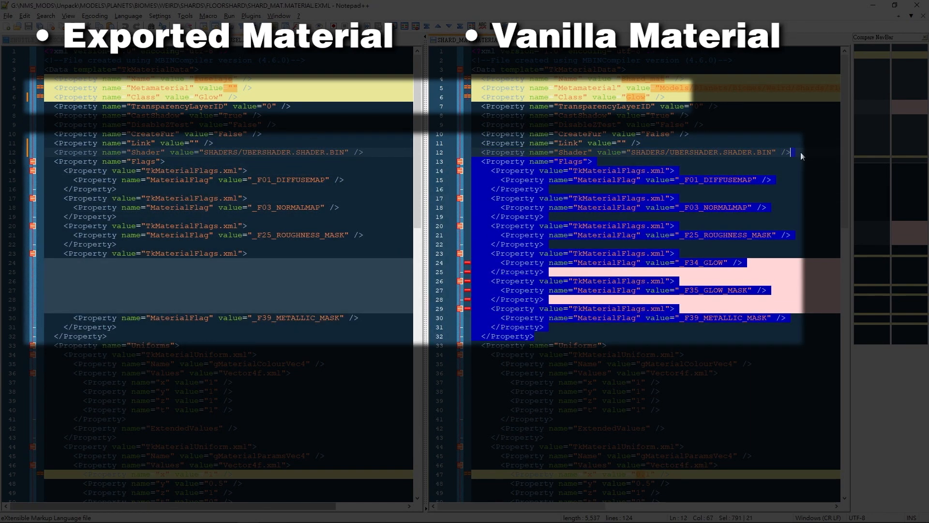
{"action": "left_click_drag", "start_coordinate": [94, 338], "coordinate": [390, 157]}
{"action": "key", "text": "ctrl+v"}
Step: Copy the gCustomParams01Vec4 uniform block from SHARD_MAT into FUSELAJE.MATERIAL.EXML after the gMaterialSFXColVec4 block
{"action": "scroll", "coordinate": [748, 162], "scroll_direction": "down", "scroll_amount": 7}
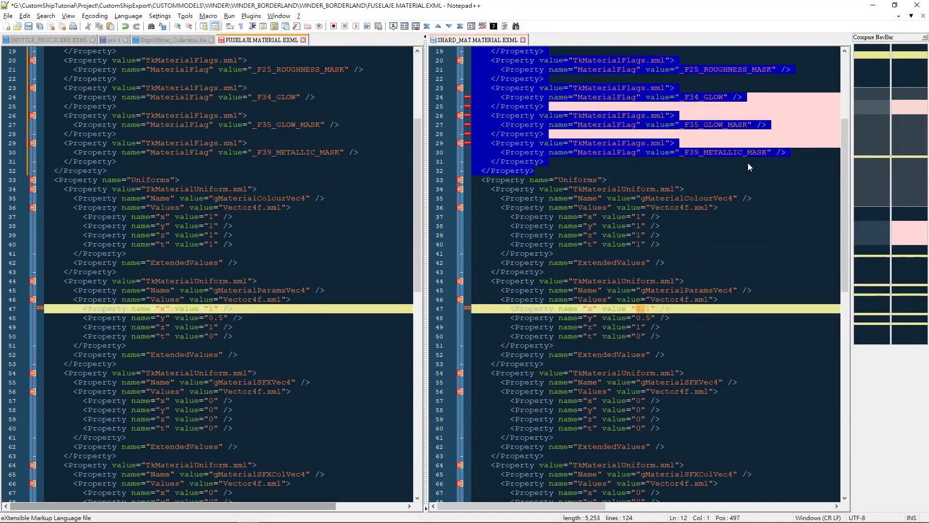
{"action": "double_click", "coordinate": [578, 152]}
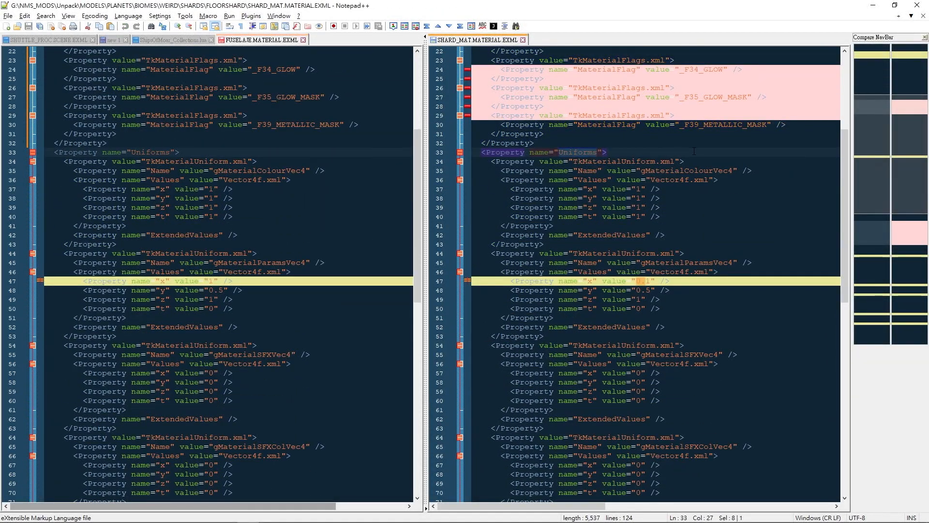
{"action": "scroll", "coordinate": [725, 156], "scroll_direction": "down", "scroll_amount": 11}
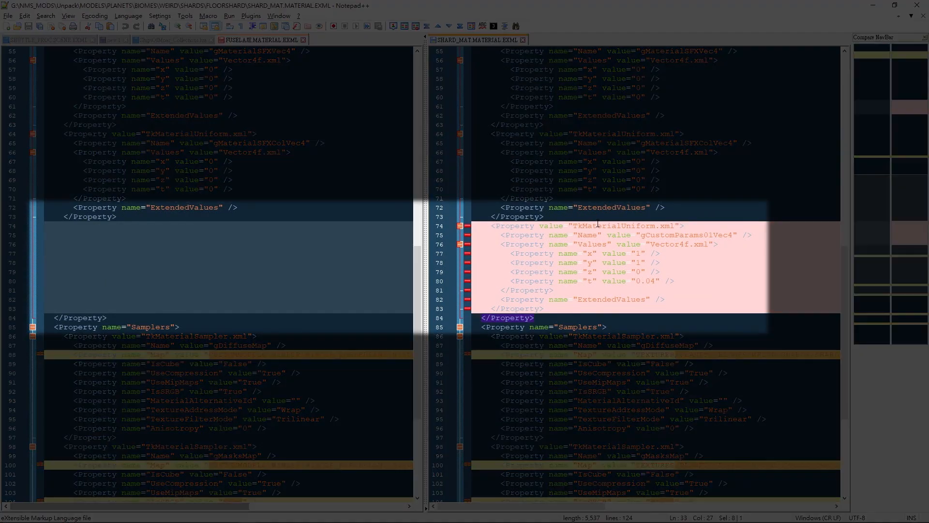
{"action": "left_click", "coordinate": [598, 226]}
{"action": "left_click_drag", "start_coordinate": [570, 306], "coordinate": [614, 219]}
{"action": "key", "text": "ctrl+c"}
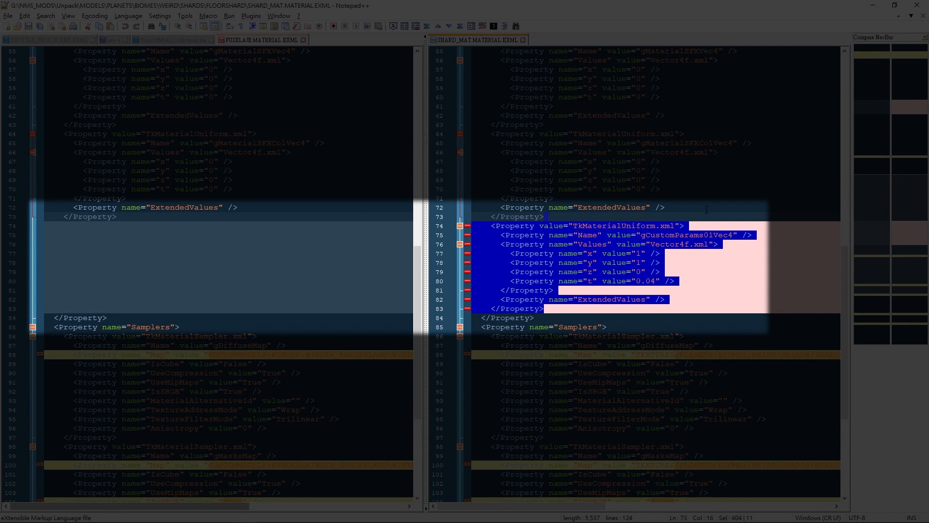
{"action": "left_click", "coordinate": [183, 219]}
{"action": "key", "text": "ctrl+v"}
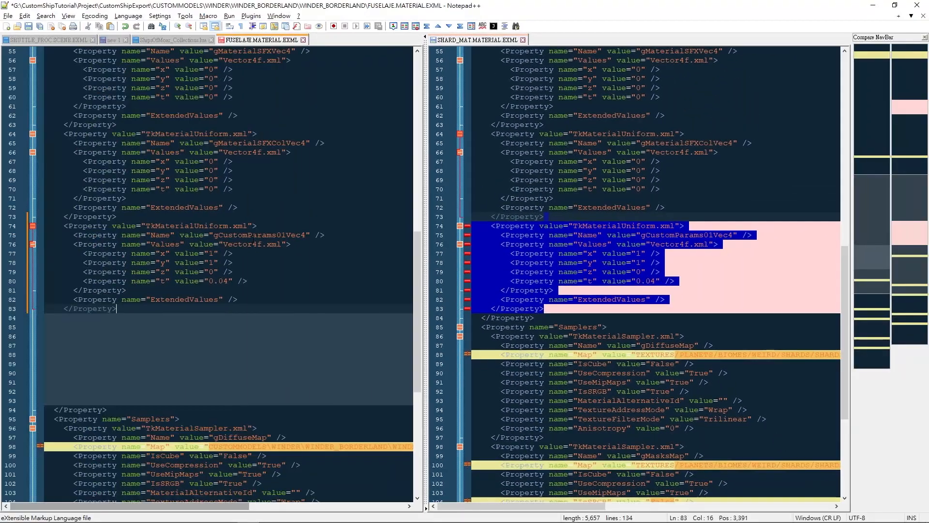
Step: Clear the current comparison, compare the two material files again, and review their remaining differences
{"action": "scroll", "coordinate": [253, 238], "scroll_direction": "up", "scroll_amount": 2}
{"action": "left_click", "coordinate": [713, 263]}
{"action": "key", "text": "alt+d"}
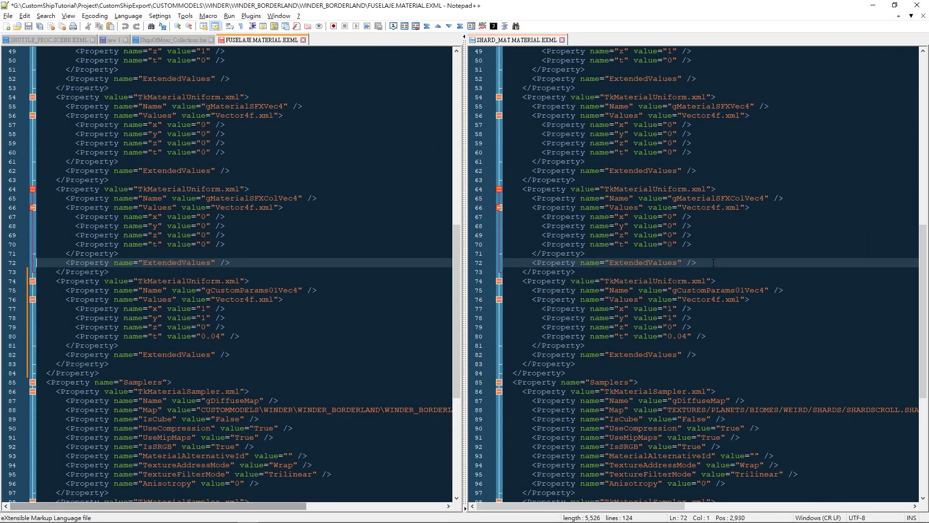
{"action": "key", "text": "alt+c"}
{"action": "left_click_drag", "start_coordinate": [845, 164], "coordinate": [842, 366]}
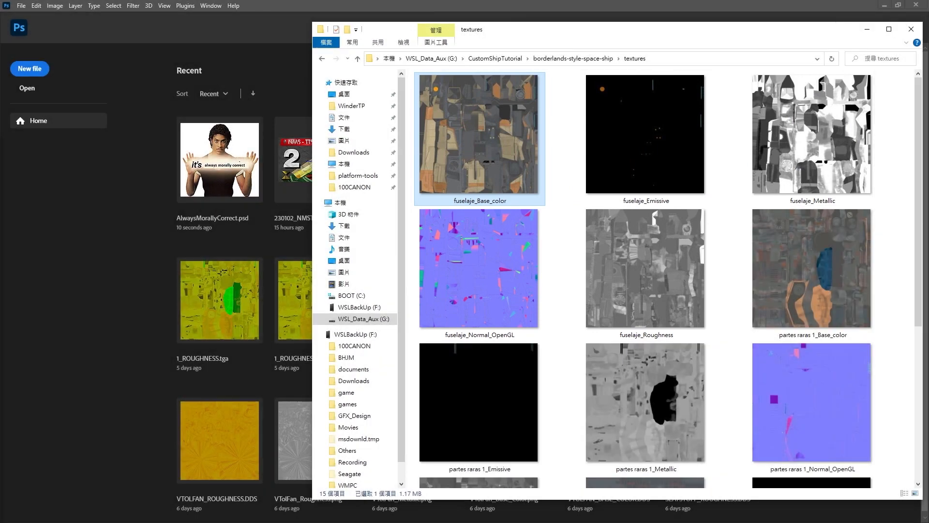
Step: Switch to Photoshop and open the fuselaje_Base_color, fuselaje_Emissive, fuselaje_Metallic and fuselaje_Roughness textures from the textures folder
{"action": "left_click_drag", "start_coordinate": [486, 152], "coordinate": [238, 249]}
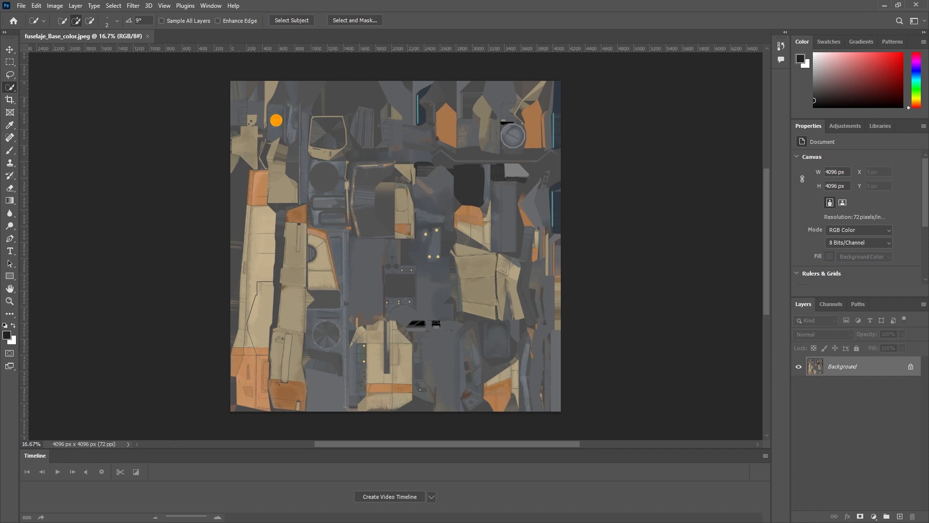
{"action": "key", "text": "alt+Tab"}
{"action": "left_click", "coordinate": [667, 169]}
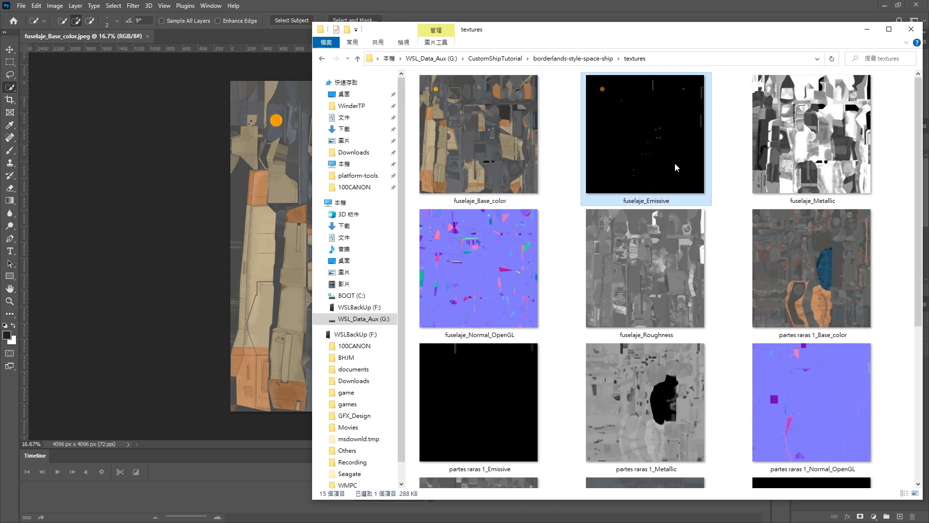
{"action": "left_click", "coordinate": [806, 167], "text": "ctrl"}
{"action": "left_click", "coordinate": [662, 265], "text": "ctrl"}
{"action": "left_click_drag", "start_coordinate": [662, 265], "coordinate": [275, 37]}
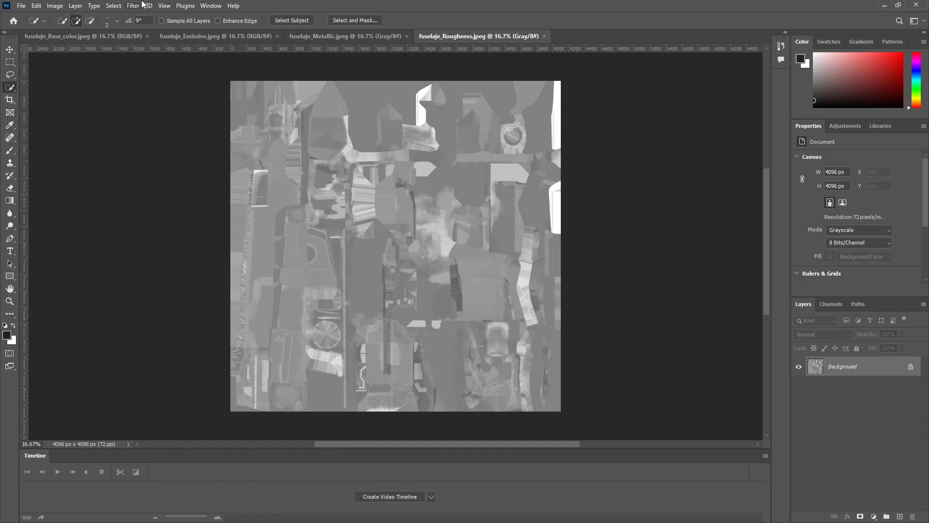
Step: Copy the whole fuselaje_Metallic image into the Red channel of fuselaje_Base_color
{"action": "left_click", "coordinate": [96, 36]}
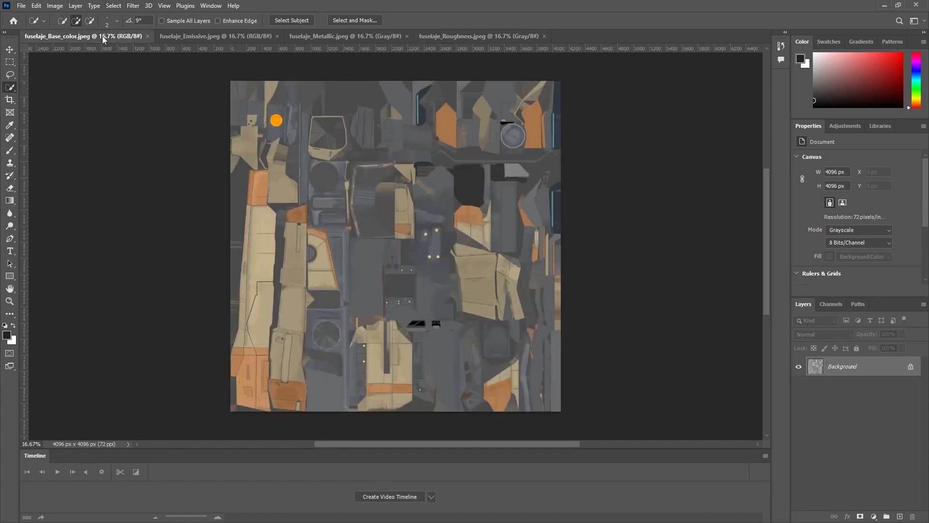
{"action": "left_click", "coordinate": [830, 304]}
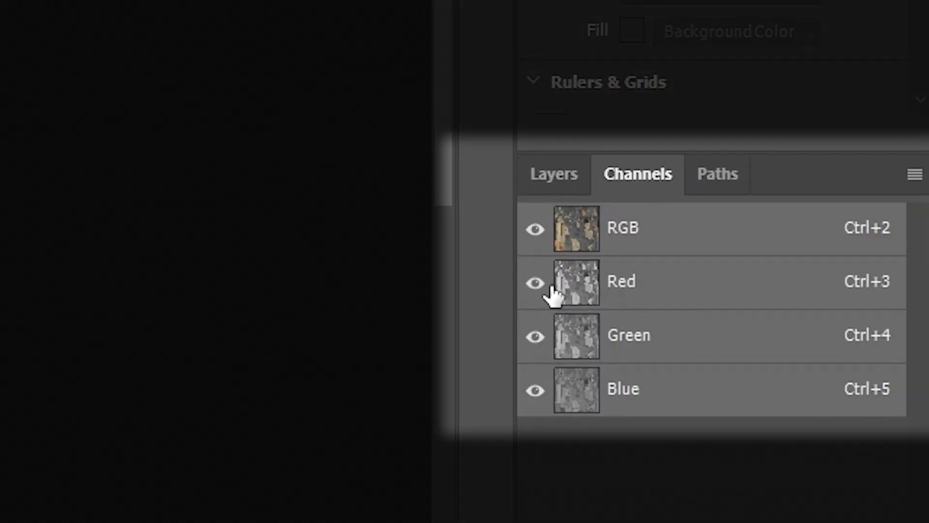
{"action": "left_click", "coordinate": [643, 285]}
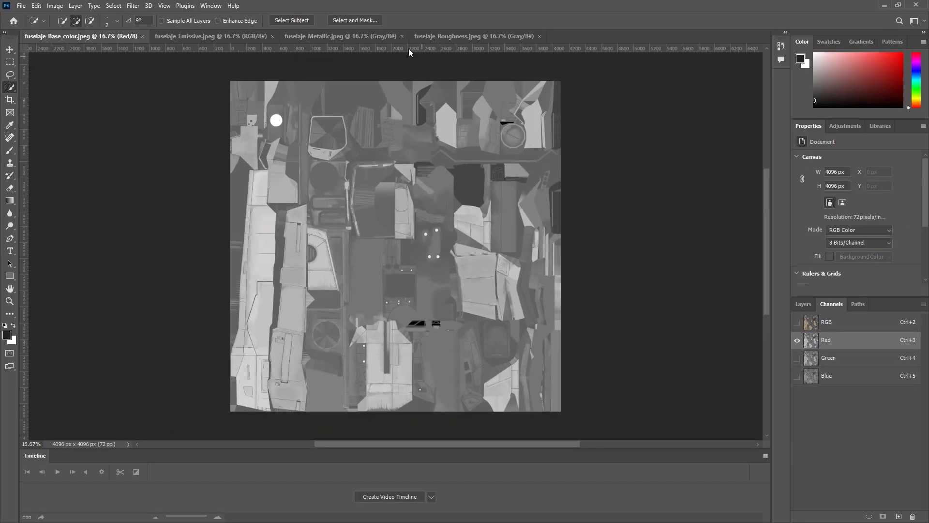
{"action": "left_click", "coordinate": [338, 36]}
{"action": "key", "text": "ctrl+a"}
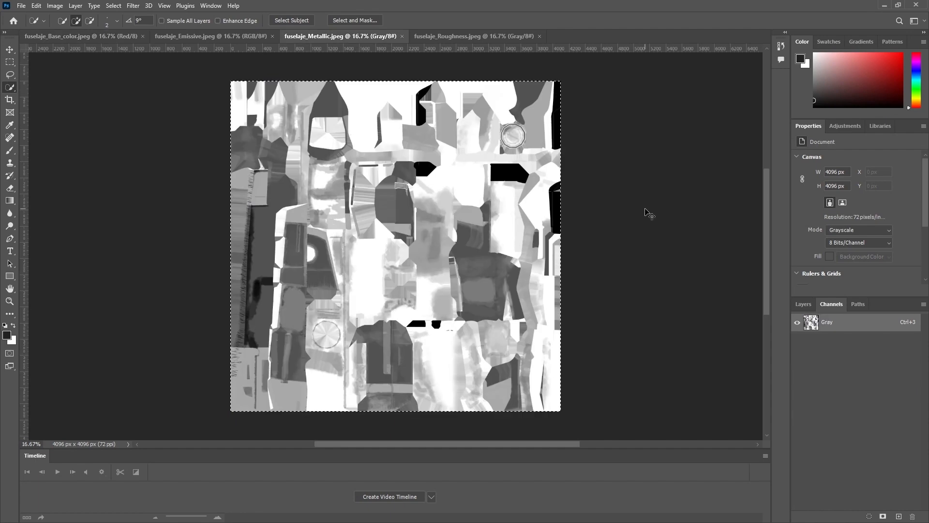
{"action": "left_click", "coordinate": [85, 36]}
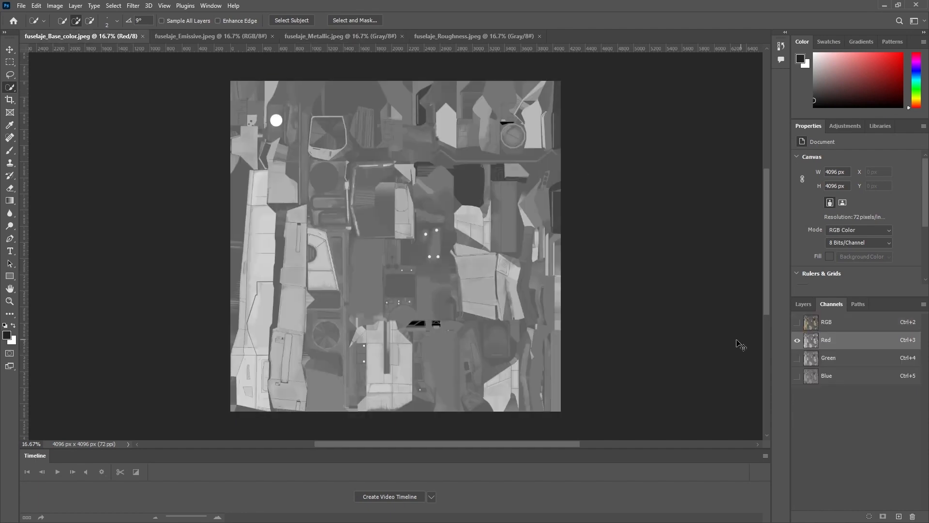
{"action": "key", "text": "ctrl+v"}
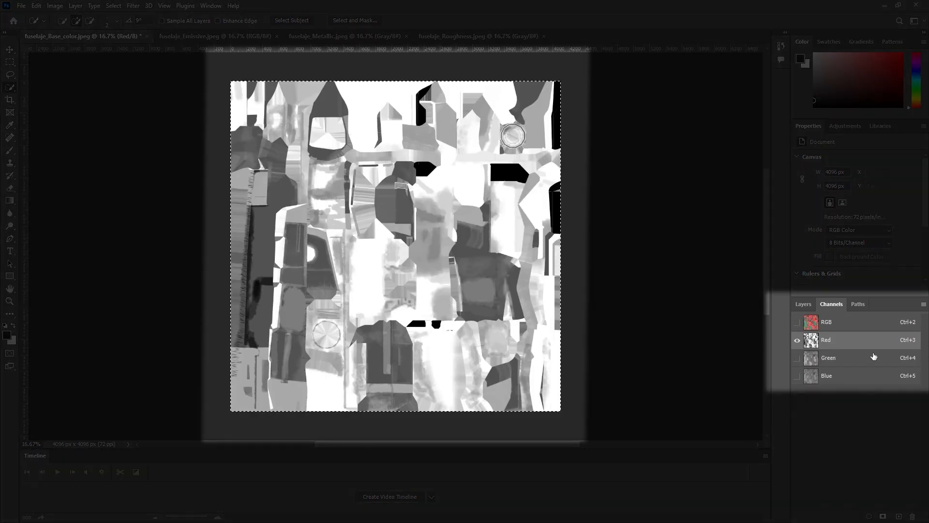
Step: Copy the fuselaje_Roughness image into the Green channel of fuselaje_Base_color and invert that channel
{"action": "left_click", "coordinate": [873, 357]}
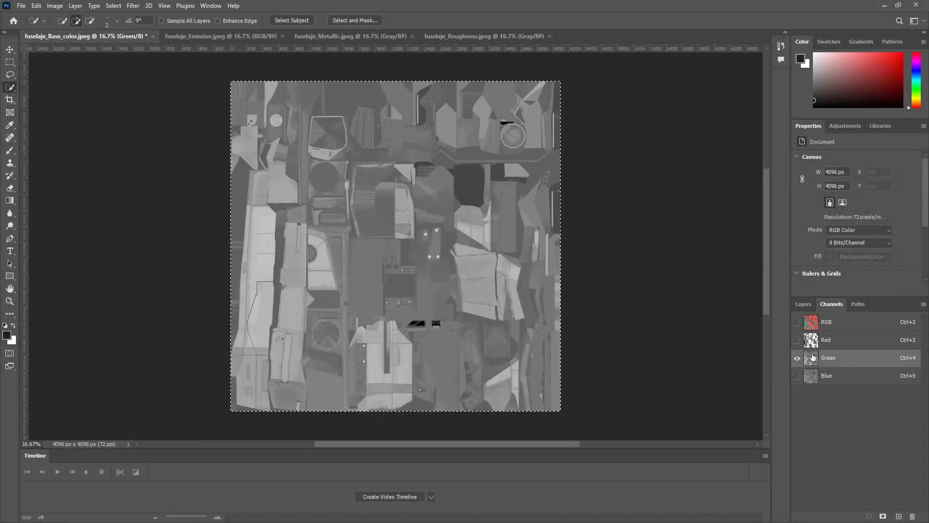
{"action": "left_click", "coordinate": [498, 36]}
{"action": "key", "text": "ctrl+Tab"}
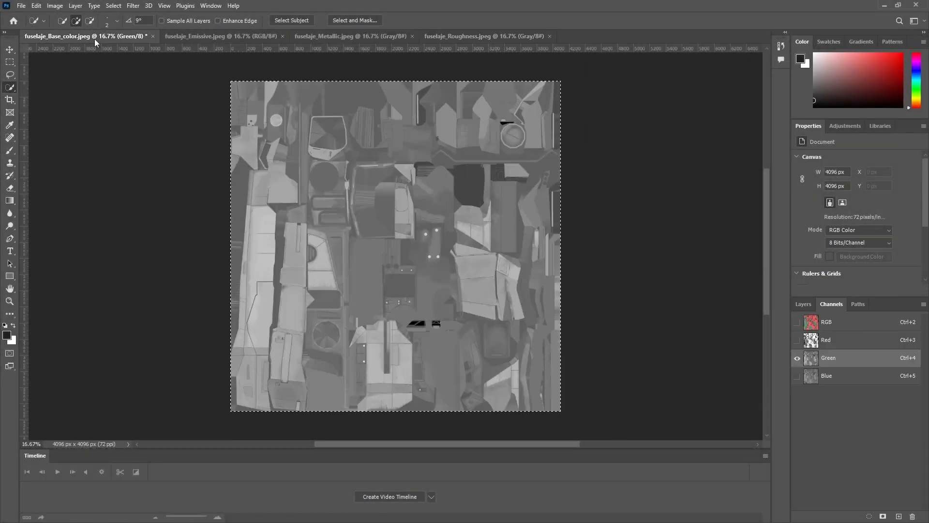
{"action": "key", "text": "ctrl+v"}
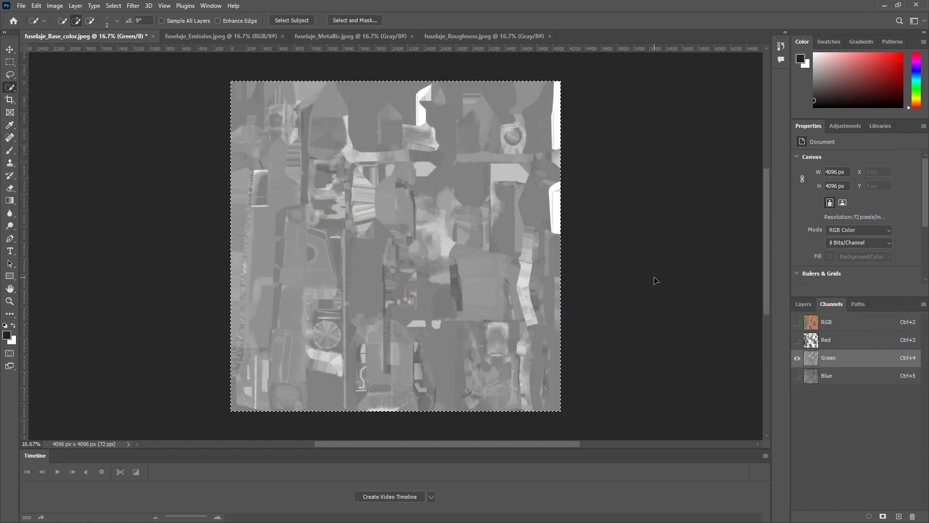
{"action": "key", "text": "ctrl+i"}
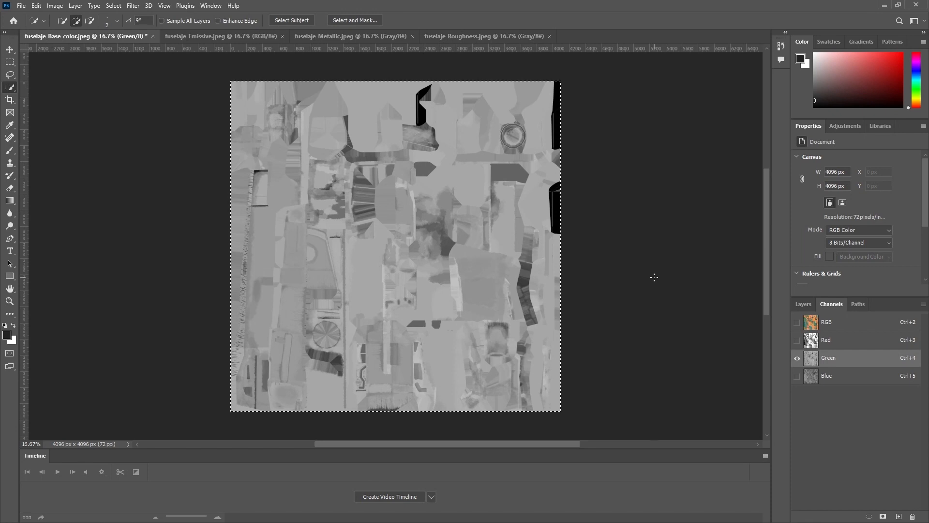
Step: Convert the fuselaje_Emissive image to grayscale with a Black and White adjustment using the Neutral Density preset
{"action": "left_click", "coordinate": [255, 37]}
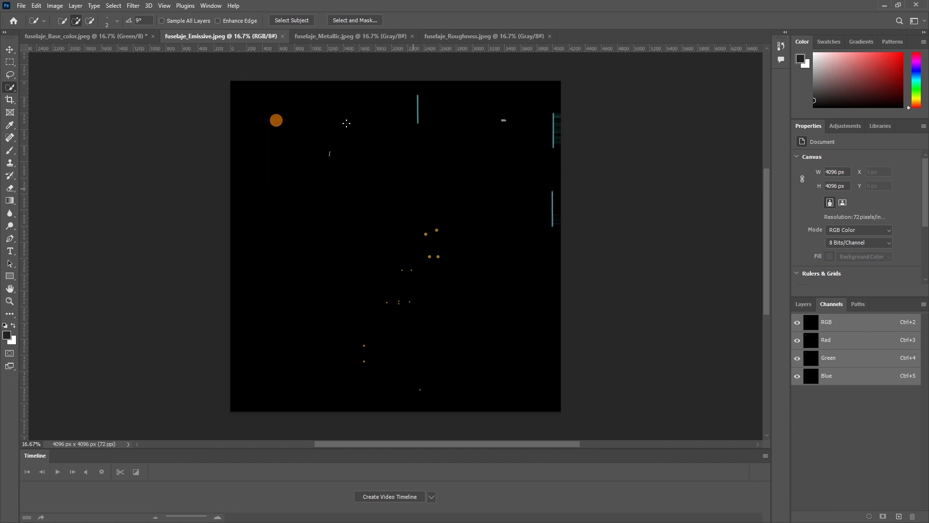
{"action": "left_click", "coordinate": [55, 6]}
{"action": "mouse_move", "coordinate": [73, 28]}
{"action": "left_click", "coordinate": [203, 100]}
{"action": "left_click", "coordinate": [682, 126]}
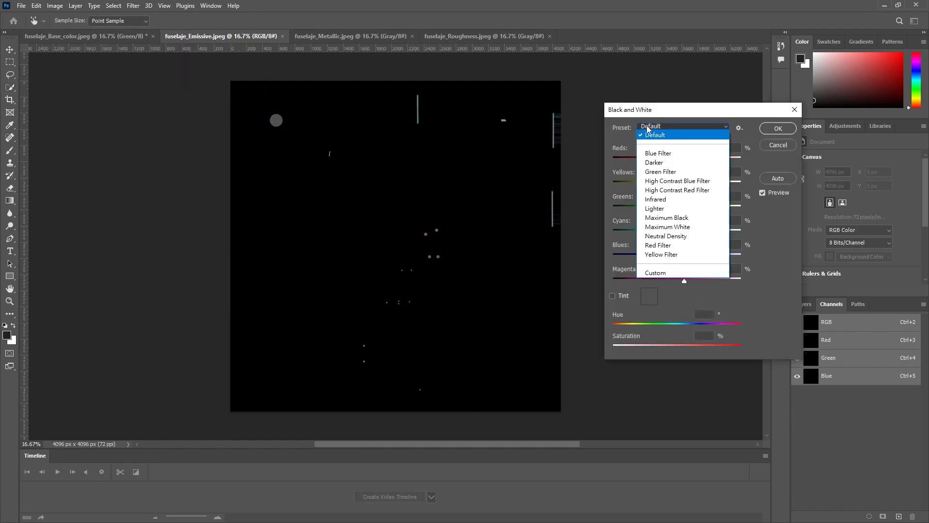
{"action": "left_click", "coordinate": [665, 236]}
{"action": "left_click", "coordinate": [777, 129]}
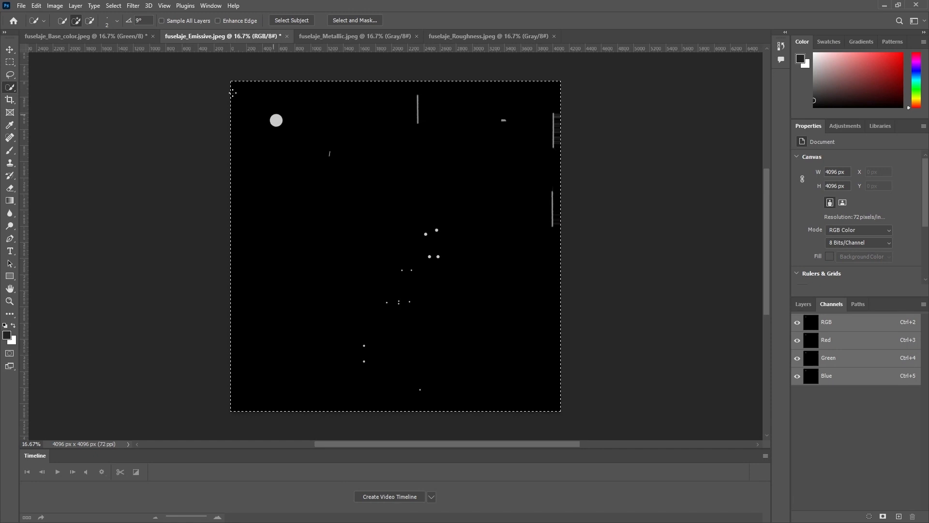
Step: Add an alpha channel to fuselaje_Base_color and paste the grayscale emissive image into it
{"action": "key", "text": "ctrl+shift+Tab"}
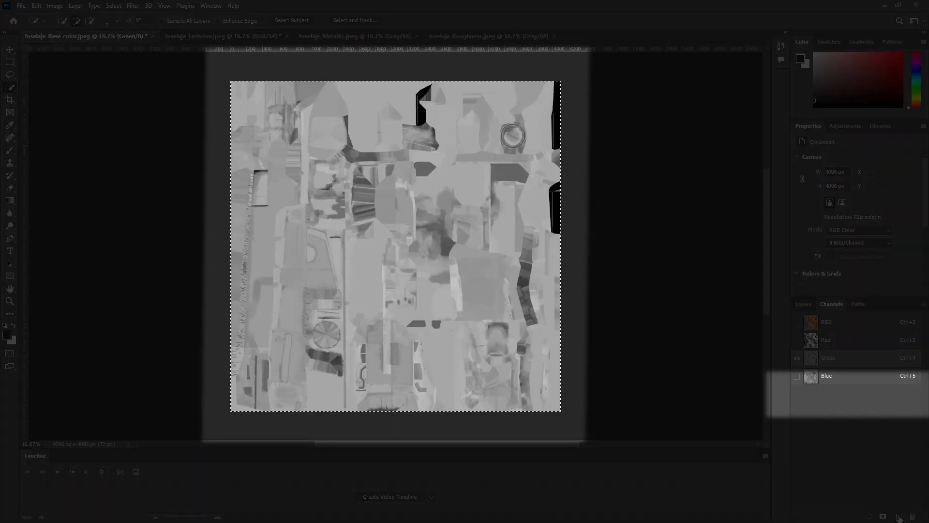
{"action": "left_click", "coordinate": [898, 516]}
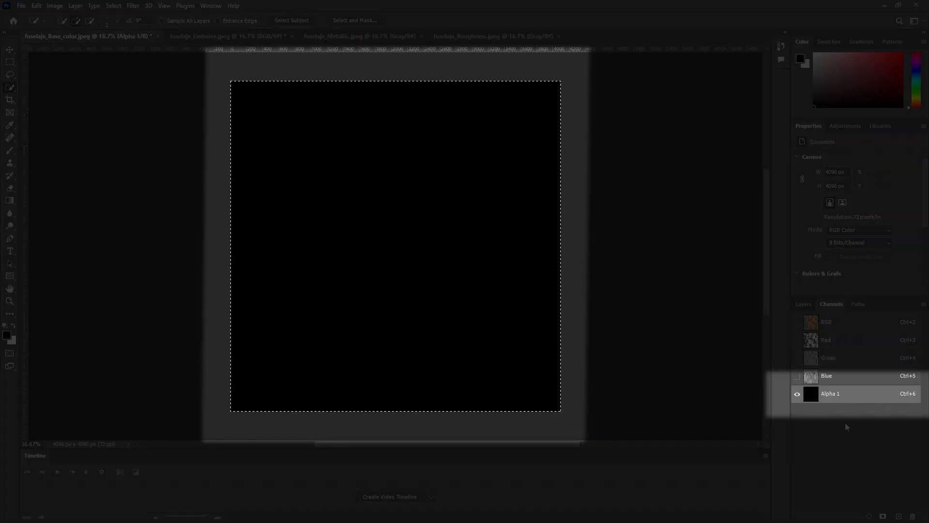
{"action": "key", "text": "ctrl+v"}
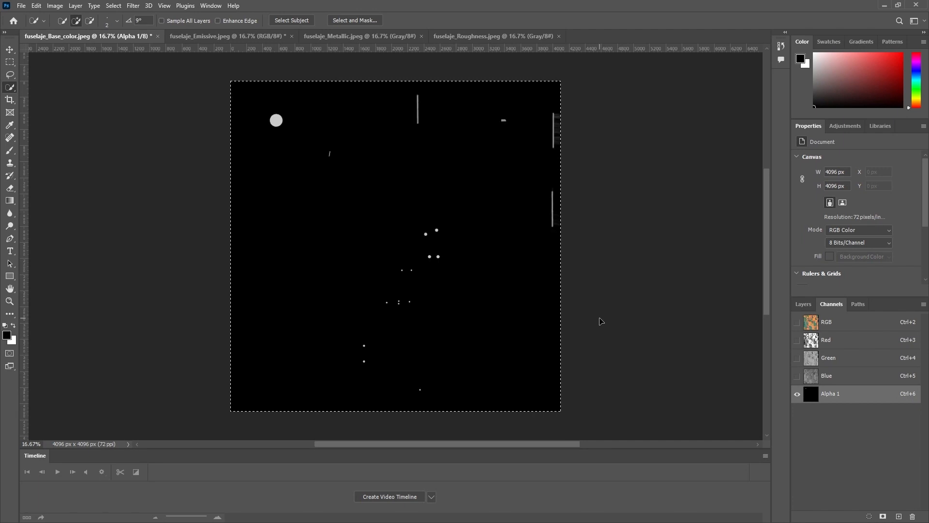
Step: Fill the entire Blue channel of fuselaje_Base_color with black using a rectangle that covers the canvas
{"action": "left_click", "coordinate": [840, 381]}
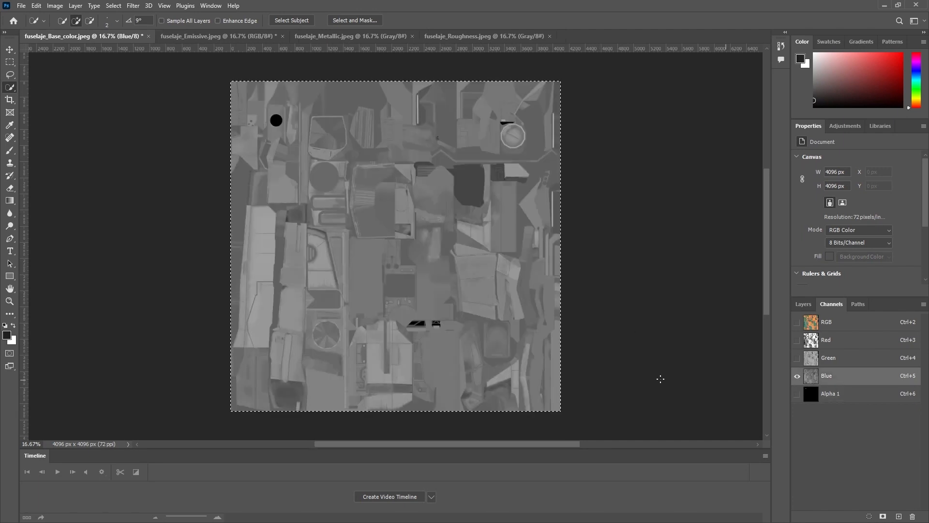
{"action": "key", "text": "u"}
{"action": "left_click_drag", "start_coordinate": [205, 428], "coordinate": [593, 58]}
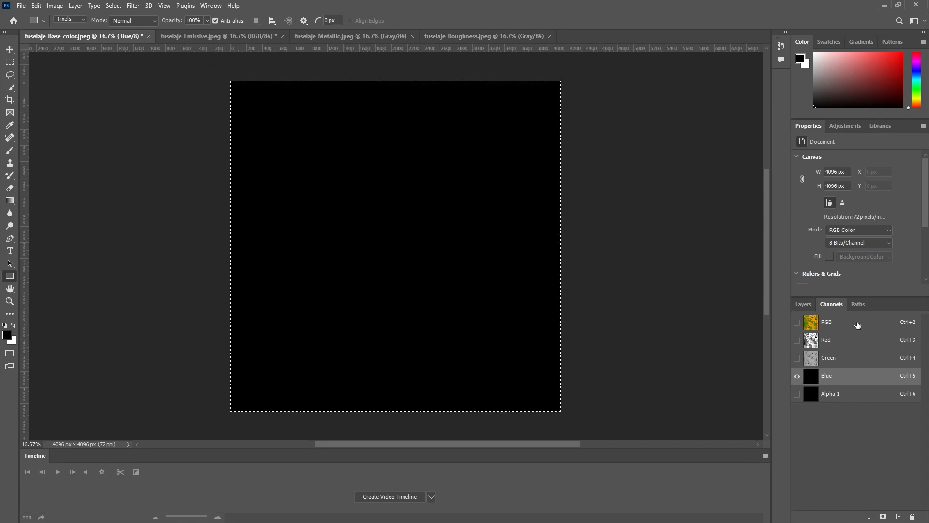
Step: Select the composite RGB channel and resize the combined masks image to 2048 × 2048 px
{"action": "left_click", "coordinate": [857, 325]}
{"action": "key", "text": "ctrl+alt+i"}
{"action": "type", "text": "2048"}
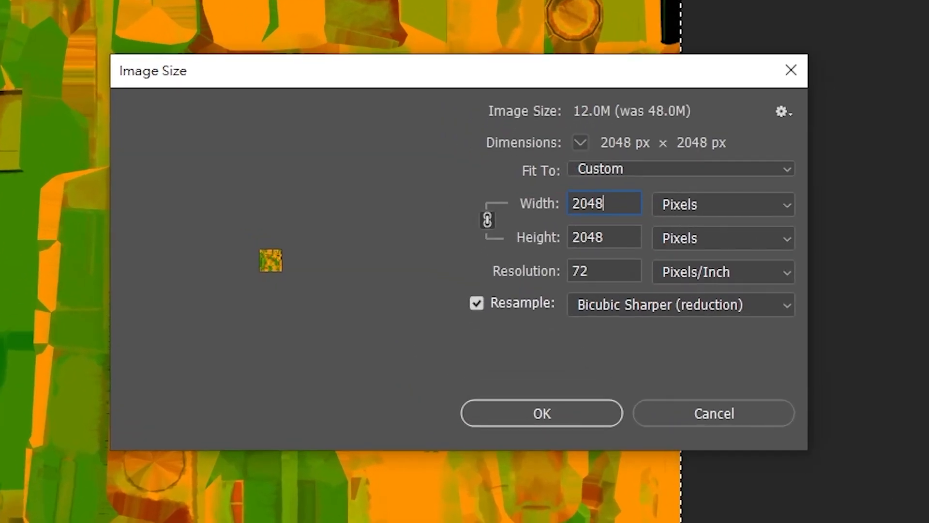
{"action": "left_click", "coordinate": [554, 420]}
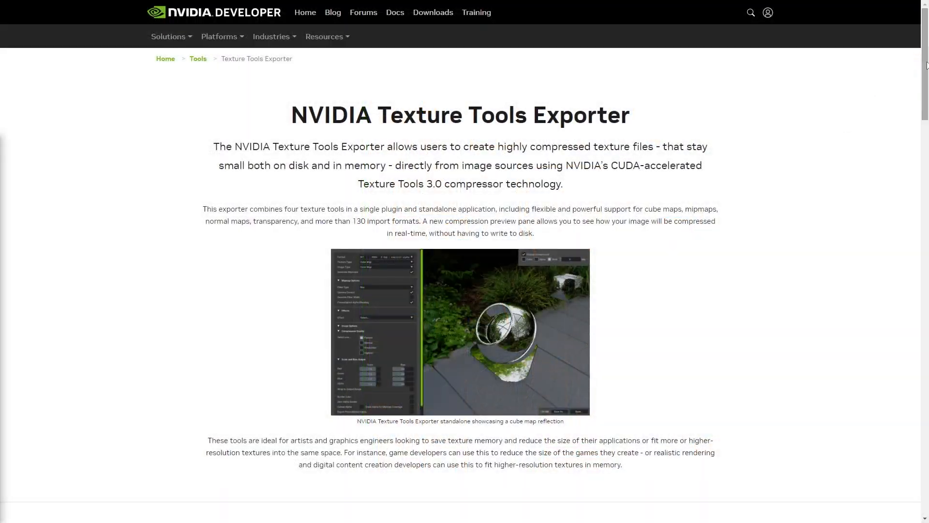
{"action": "left_click_drag", "start_coordinate": [925, 39], "coordinate": [927, 154]}
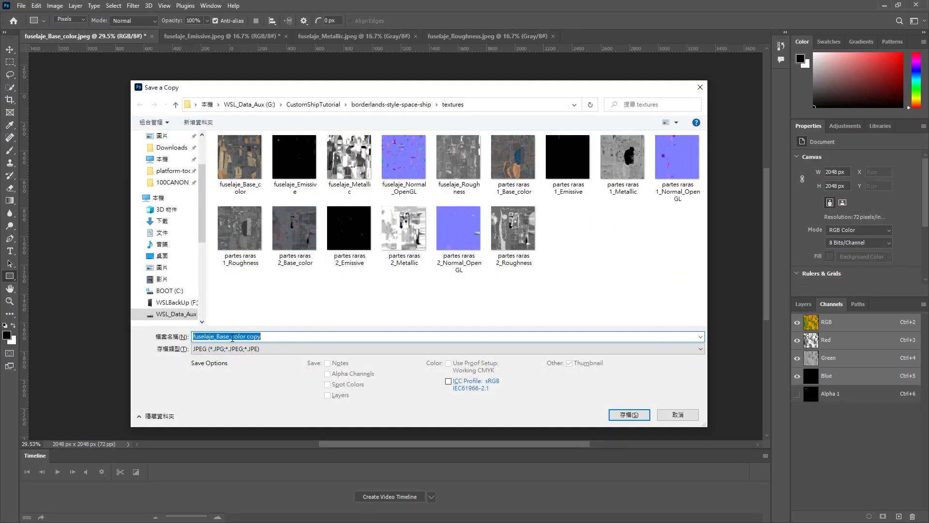
Step: Save a copy of the combined masks image as fuselaje_MASKS_Combined in Targa format with alpha channels
{"action": "left_click", "coordinate": [221, 337]}
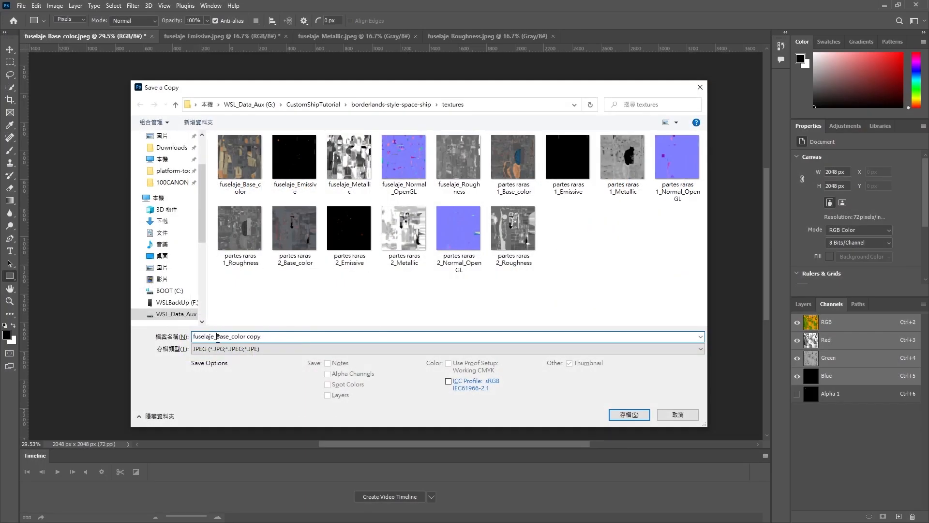
{"action": "left_click_drag", "start_coordinate": [218, 338], "coordinate": [281, 349]}
{"action": "type", "text": "MASKS_Combine"}
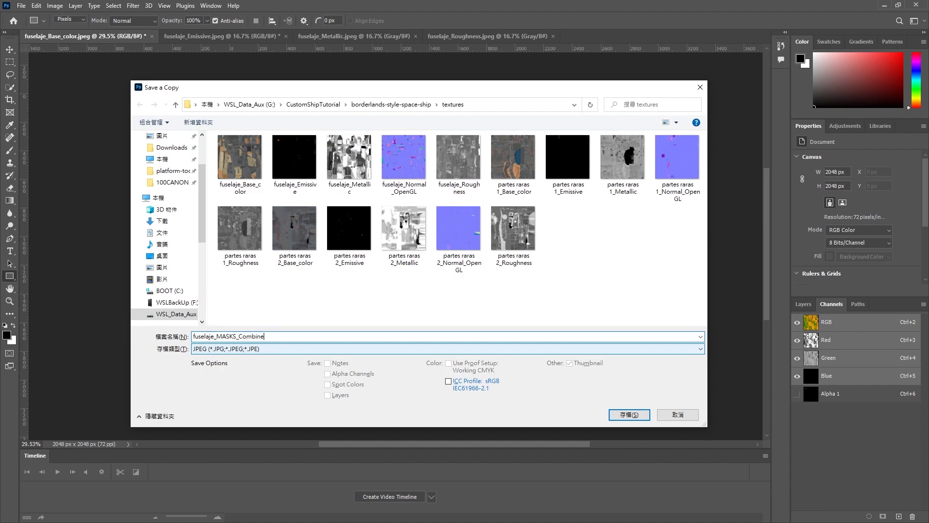
{"action": "type", "text": "d"}
{"action": "left_click", "coordinate": [345, 347]}
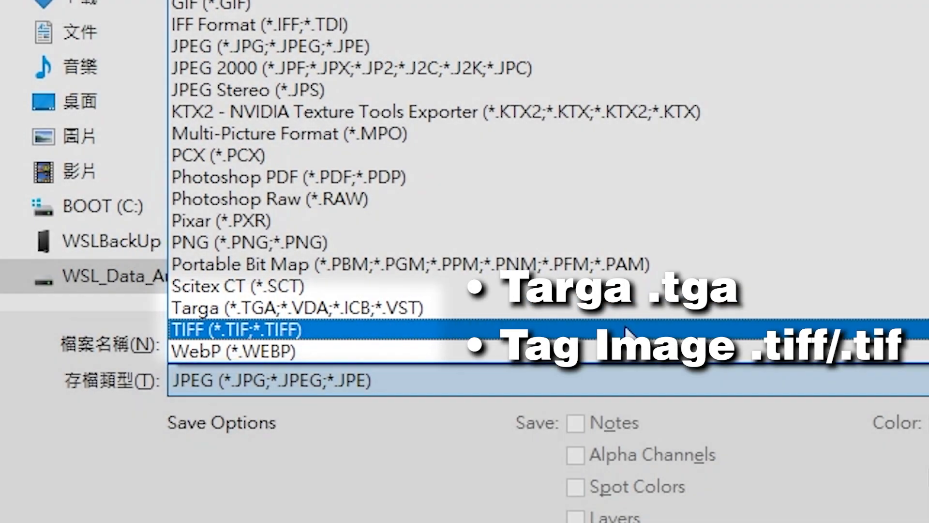
{"action": "left_click", "coordinate": [624, 308]}
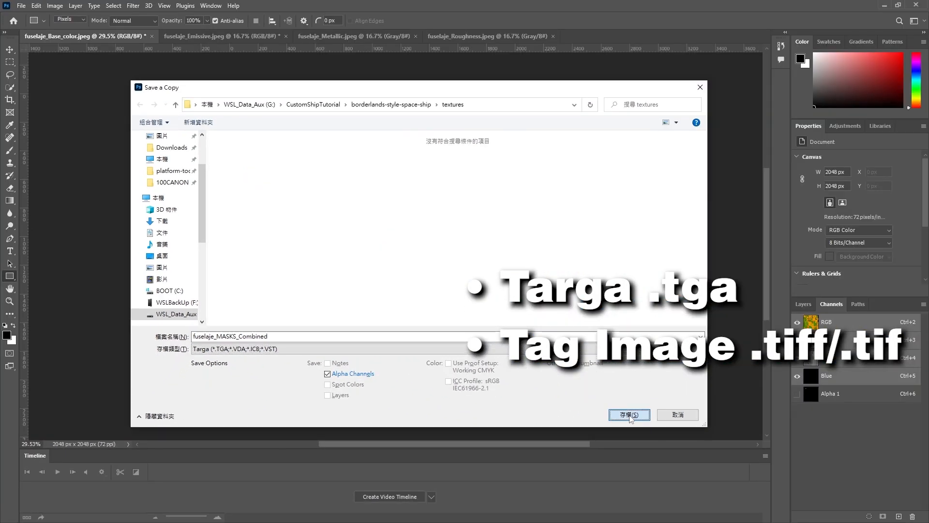
{"action": "left_click", "coordinate": [650, 357]}
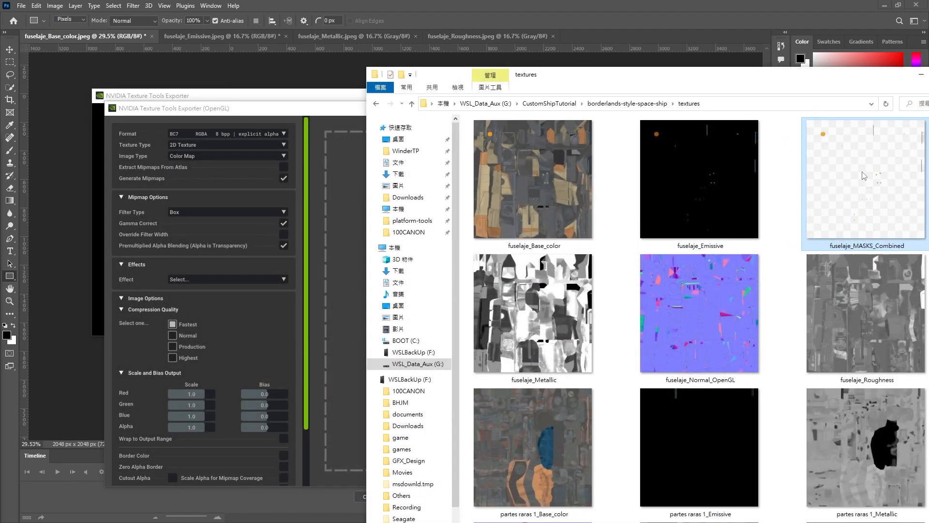
Step: Load fuselaje_MASKS_Combined from the textures folder into the NVIDIA Texture Tools Exporter
{"action": "left_click_drag", "start_coordinate": [865, 176], "coordinate": [337, 241]}
{"action": "left_click_drag", "start_coordinate": [326, 110], "coordinate": [394, 78]}
{"action": "left_click_drag", "start_coordinate": [395, 77], "coordinate": [391, 75]}
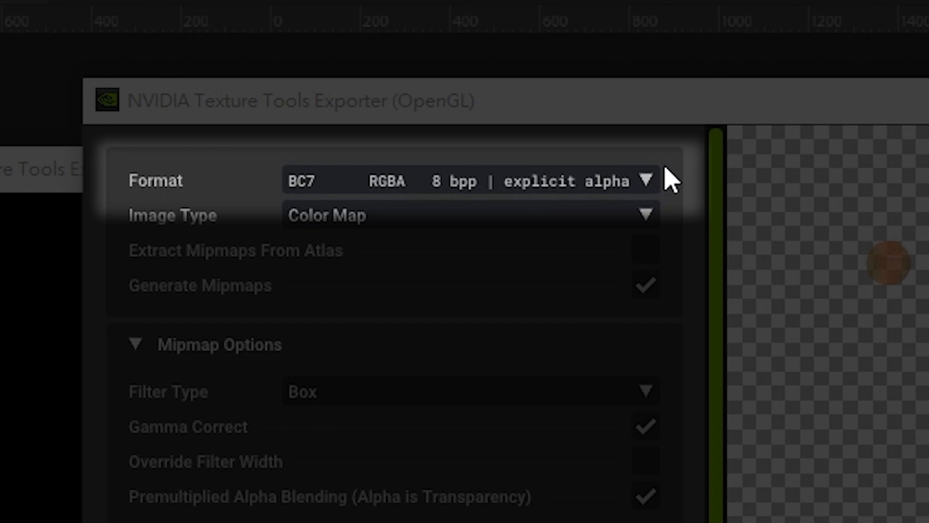
Step: Try the BC1 no-alpha format with the compressed display on, and set the export format to BC3 RGBA with interpolated alpha
{"action": "left_click", "coordinate": [647, 184]}
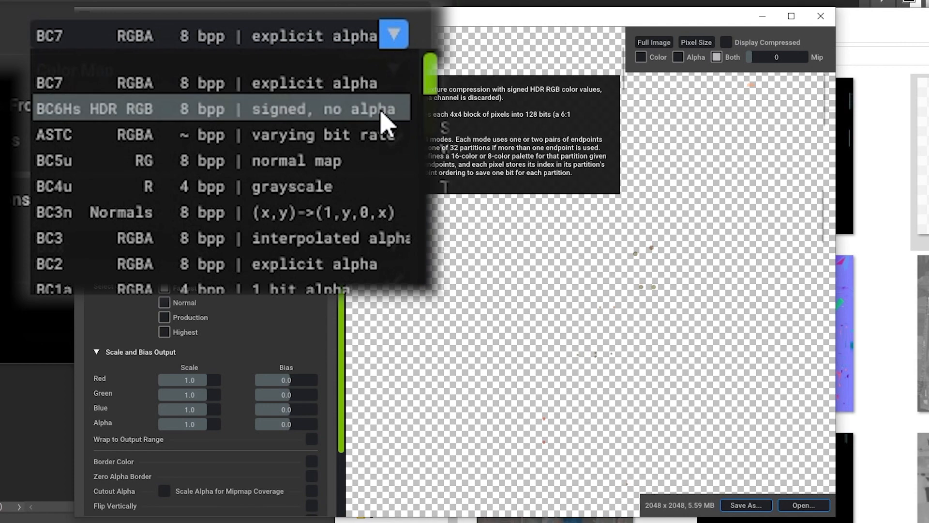
{"action": "scroll", "coordinate": [329, 204], "scroll_direction": "down", "scroll_amount": 1}
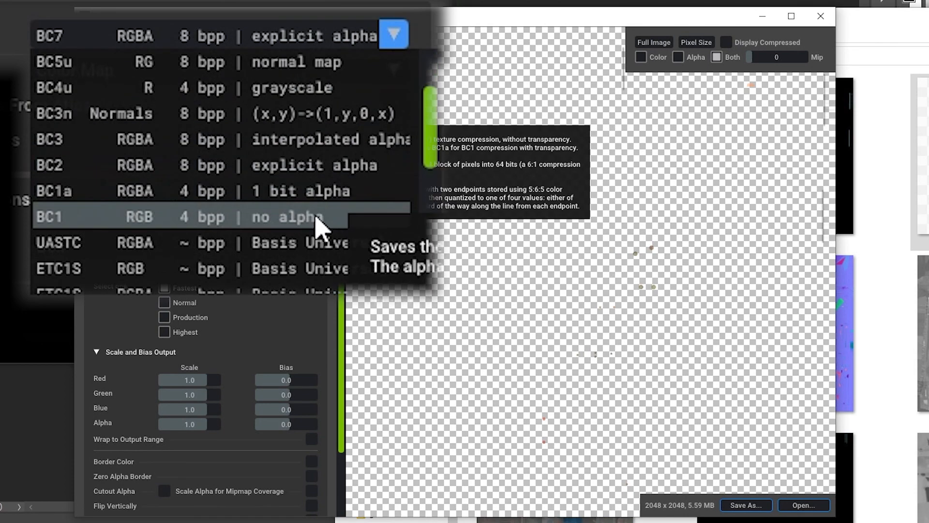
{"action": "left_click", "coordinate": [324, 218]}
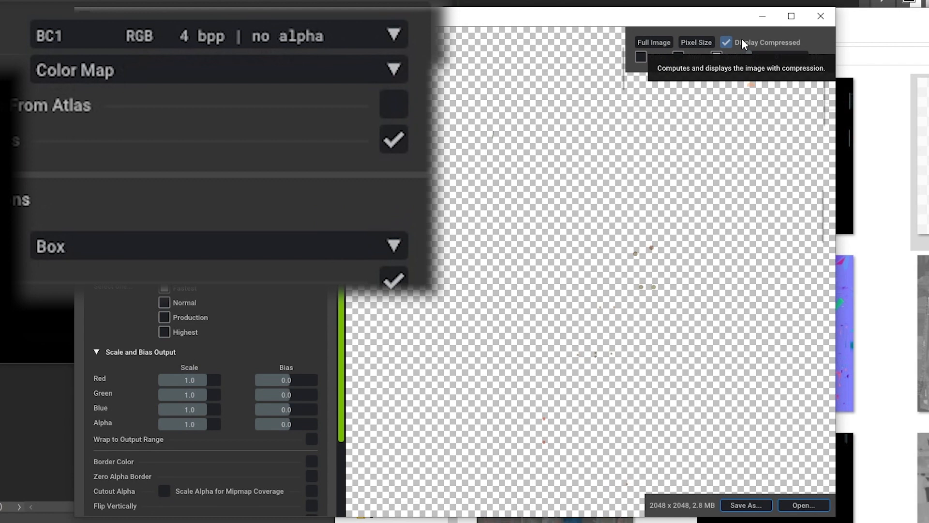
{"action": "left_click", "coordinate": [739, 40]}
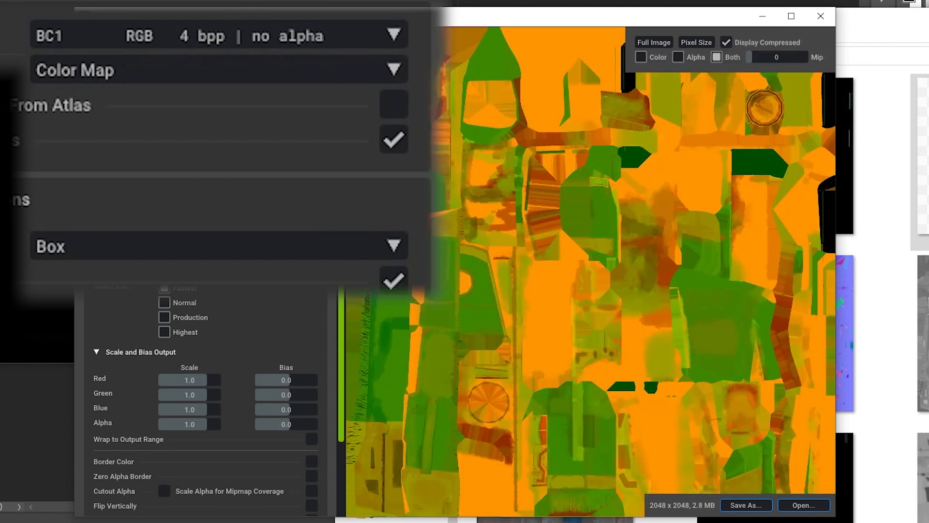
{"action": "left_click", "coordinate": [383, 38]}
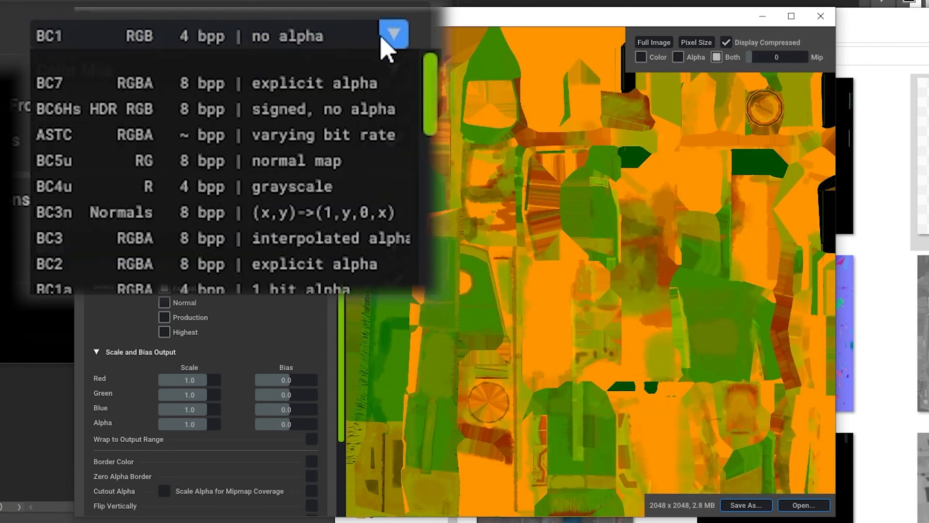
{"action": "left_click", "coordinate": [356, 243]}
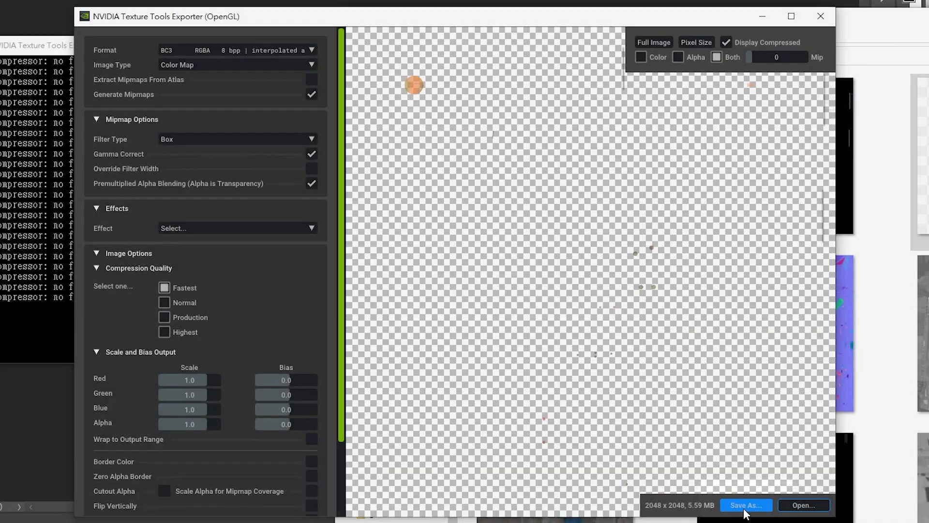
Step: Save the masks texture as a DDS file over FUSELAJE_ROUGHNESS in the WINDER_BORDERLAND TEXTURES folder
{"action": "left_click", "coordinate": [743, 506]}
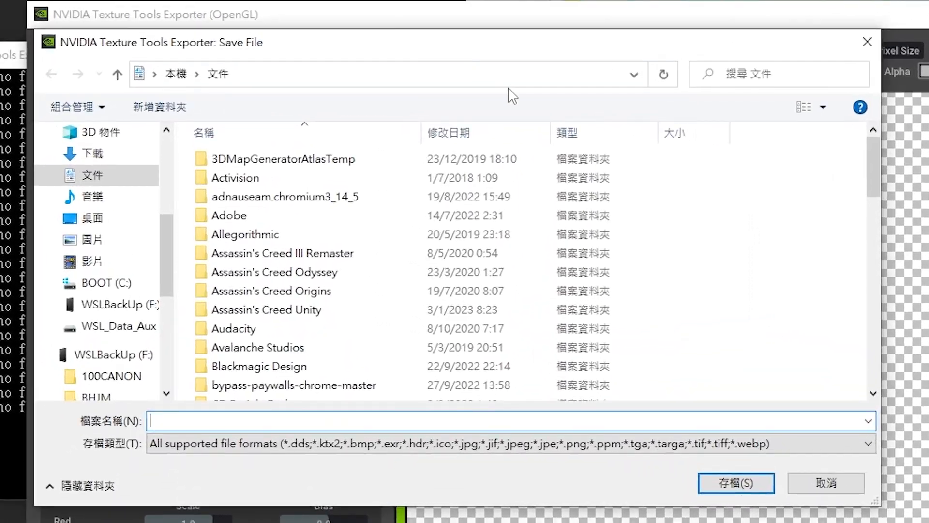
{"action": "left_click", "coordinate": [529, 77]}
{"action": "key", "text": "ctrl+v"}
{"action": "key", "text": "ctrl+a"}
{"action": "key", "text": "Return"}
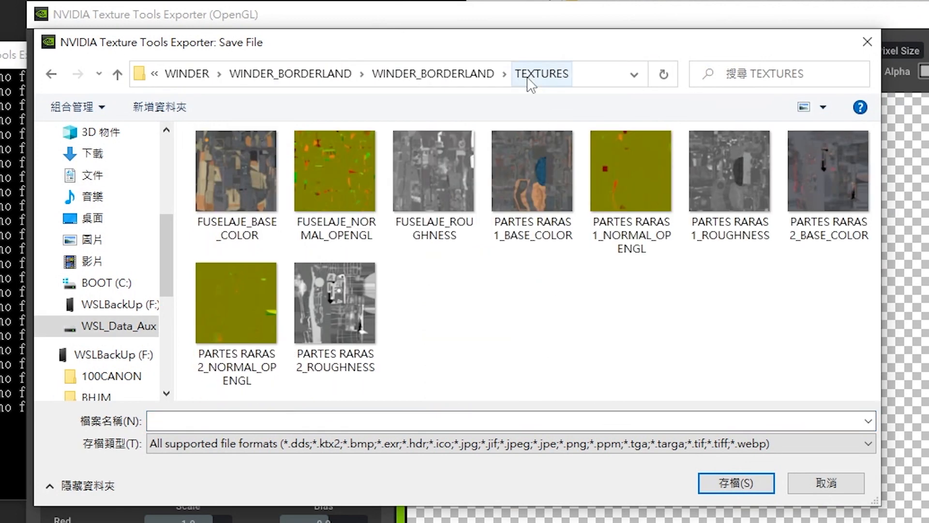
{"action": "left_click", "coordinate": [488, 437]}
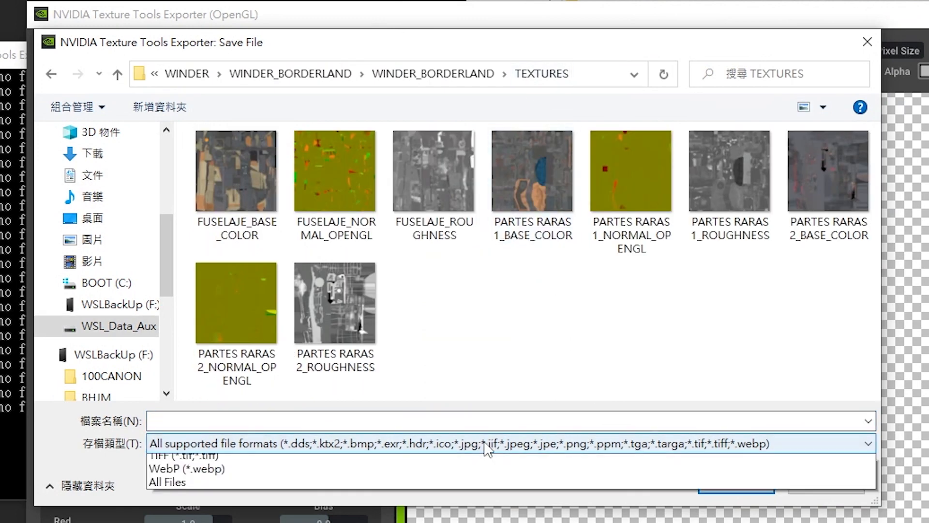
{"action": "left_click", "coordinate": [270, 476]}
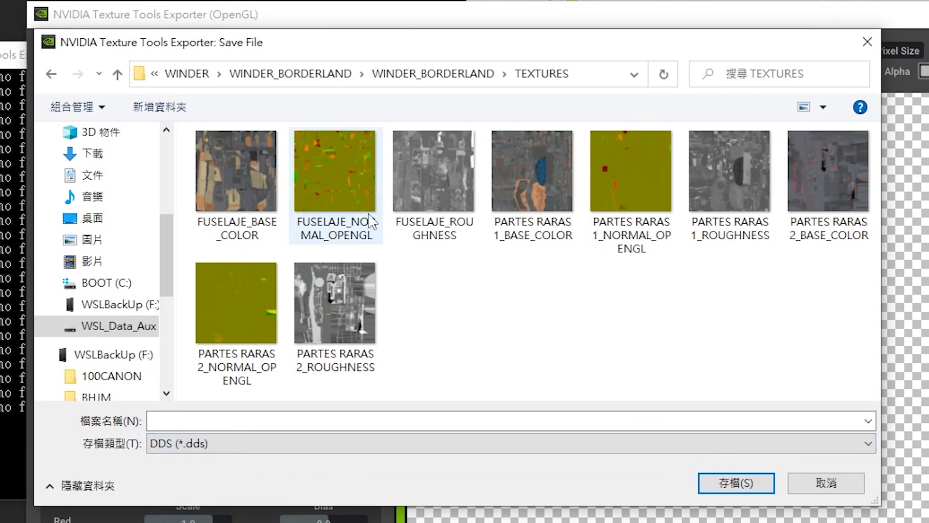
{"action": "left_click", "coordinate": [453, 179]}
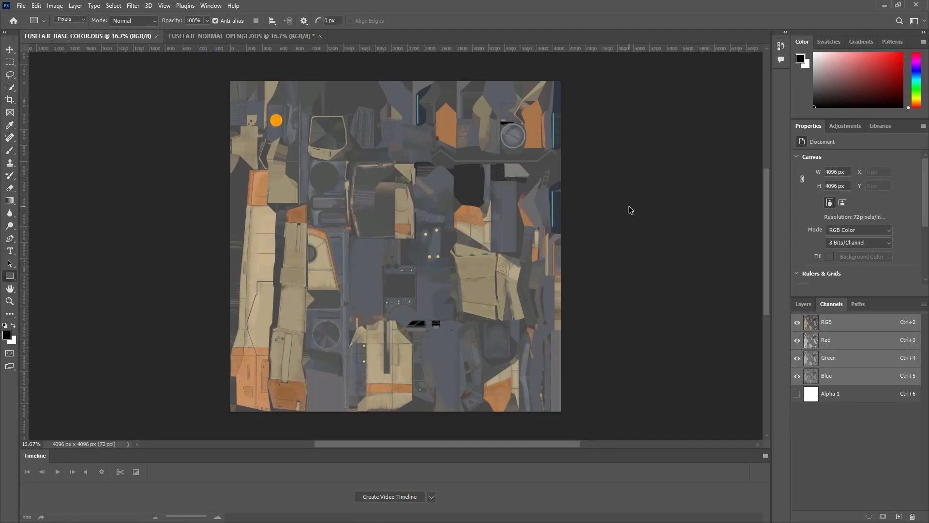
Step: Resize FUSELAJE_BASE_COLOR.DDS and FUSELAJE_NORMAL_OPENGL.DDS to 2048 × 2048 px
{"action": "key", "text": "ctrl+alt+i"}
{"action": "type", "text": "2048"}
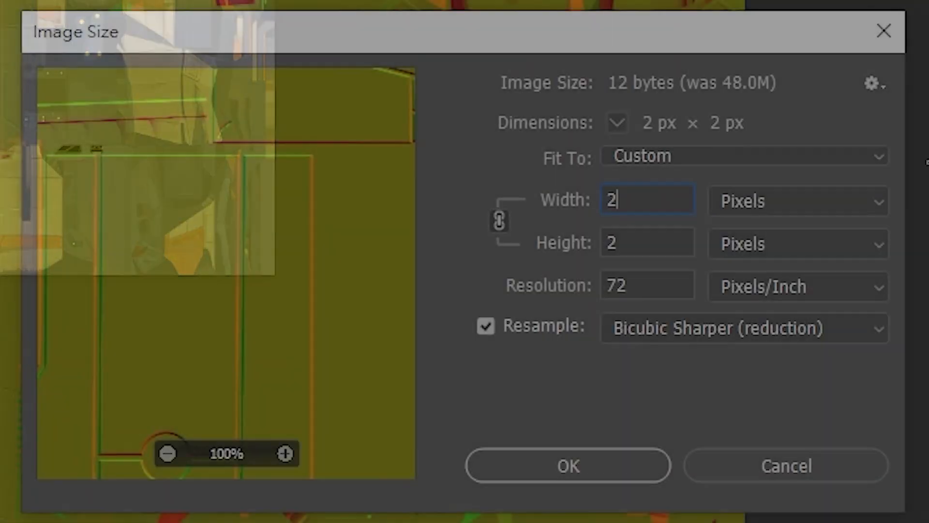
{"action": "type", "text": "048"}
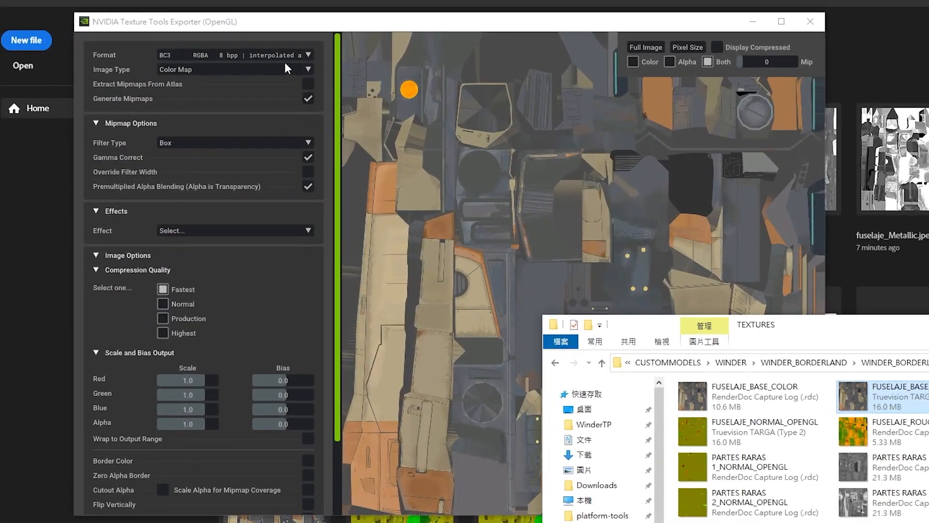
Step: Use the BC7 RGBA explicit alpha format for the base color texture, and save the normal texture with the BC5u normal map format
{"action": "left_click", "coordinate": [248, 78]}
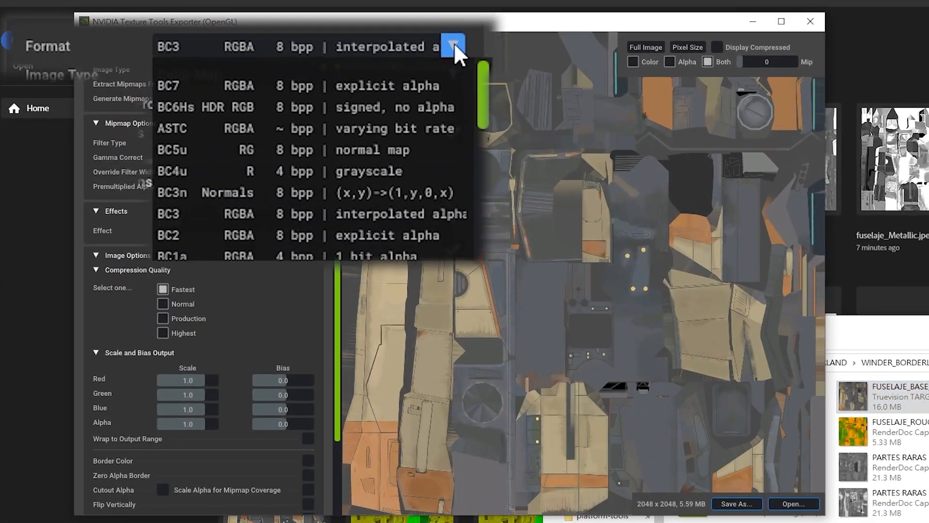
{"action": "left_click", "coordinate": [452, 81]}
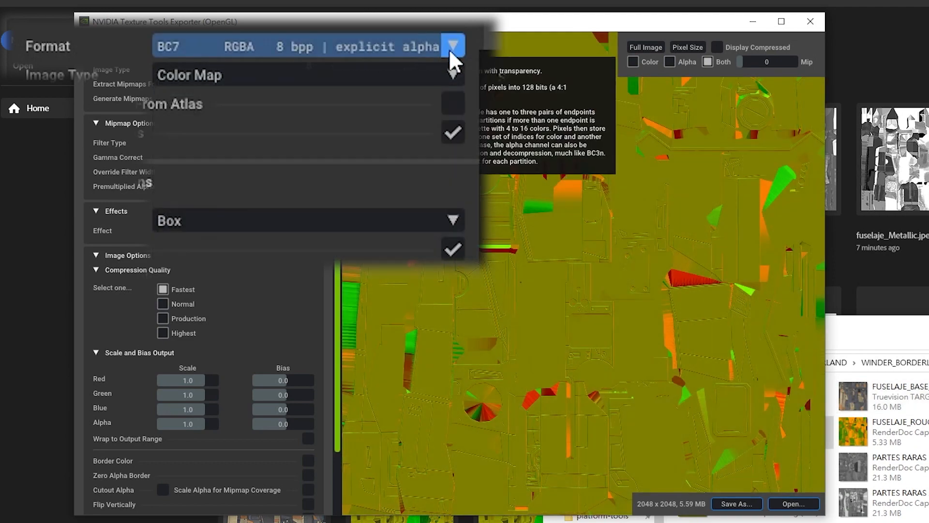
{"action": "left_click", "coordinate": [450, 48]}
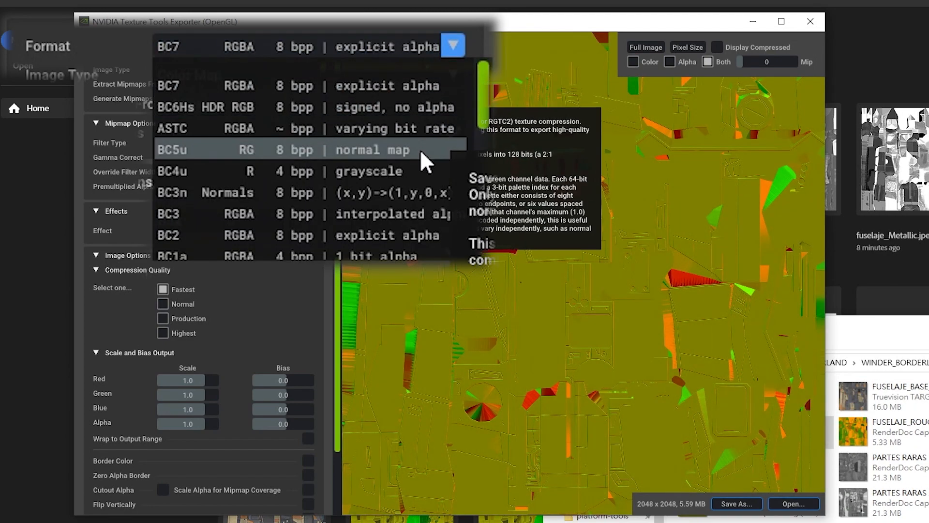
{"action": "left_click", "coordinate": [420, 149]}
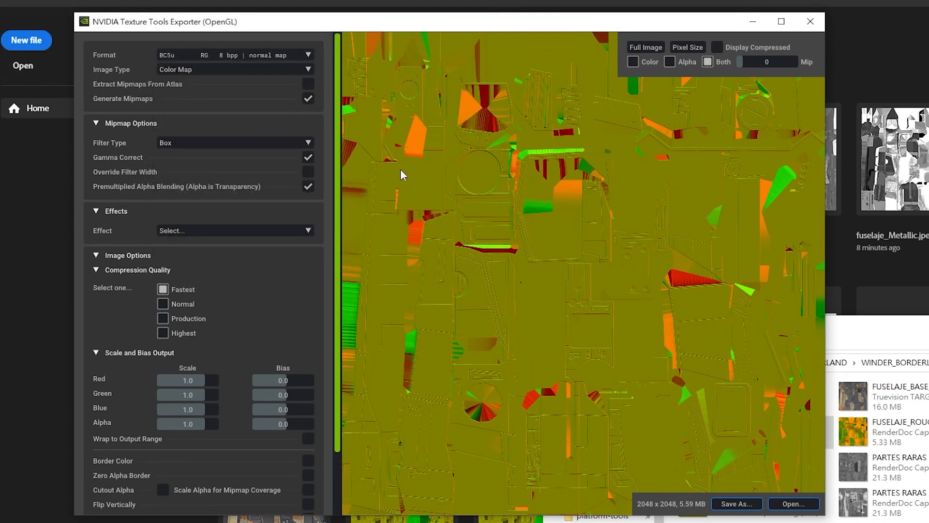
{"action": "left_click", "coordinate": [752, 503]}
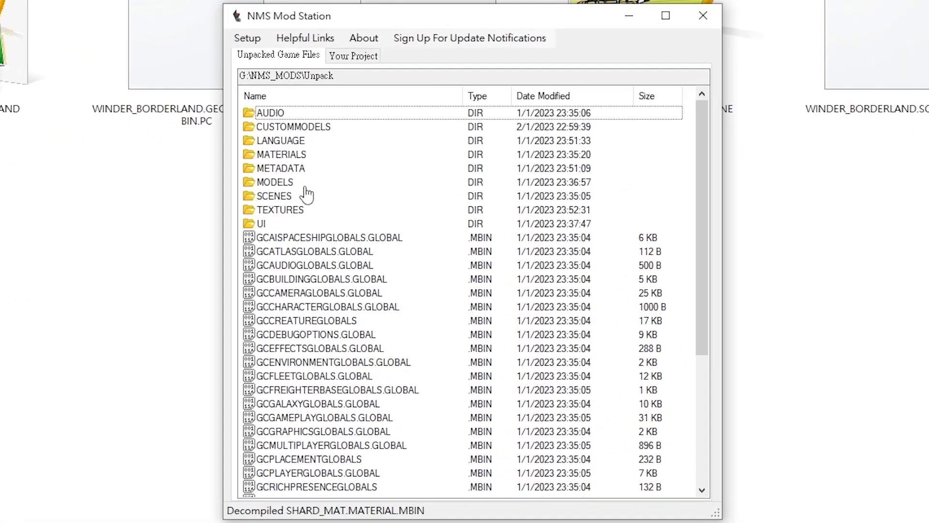
Step: In NMS Mod Station, open the unpacked game folder MODELS\COMMON\SPACECRAFT\SHUTTLE
{"action": "double_click", "coordinate": [339, 210]}
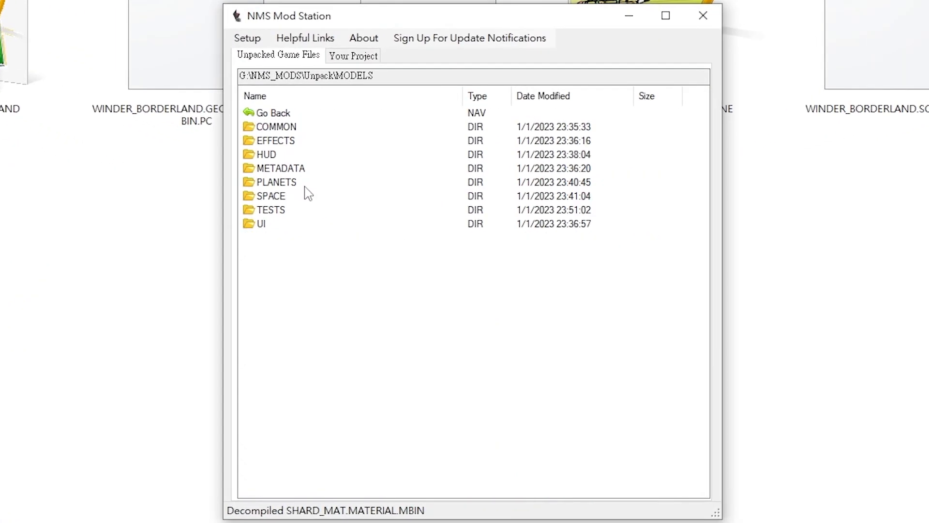
{"action": "left_click", "coordinate": [357, 172]}
{"action": "double_click", "coordinate": [311, 131]}
{"action": "key", "text": "s"}
{"action": "left_click", "coordinate": [295, 237]}
{"action": "double_click", "coordinate": [283, 239]}
{"action": "left_click", "coordinate": [402, 251]}
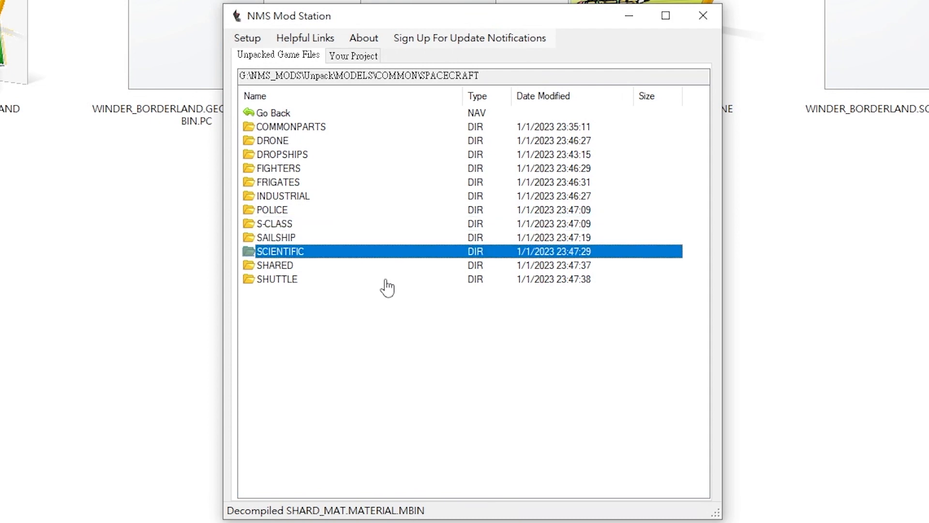
{"action": "left_click", "coordinate": [386, 281]}
{"action": "double_click", "coordinate": [385, 283]}
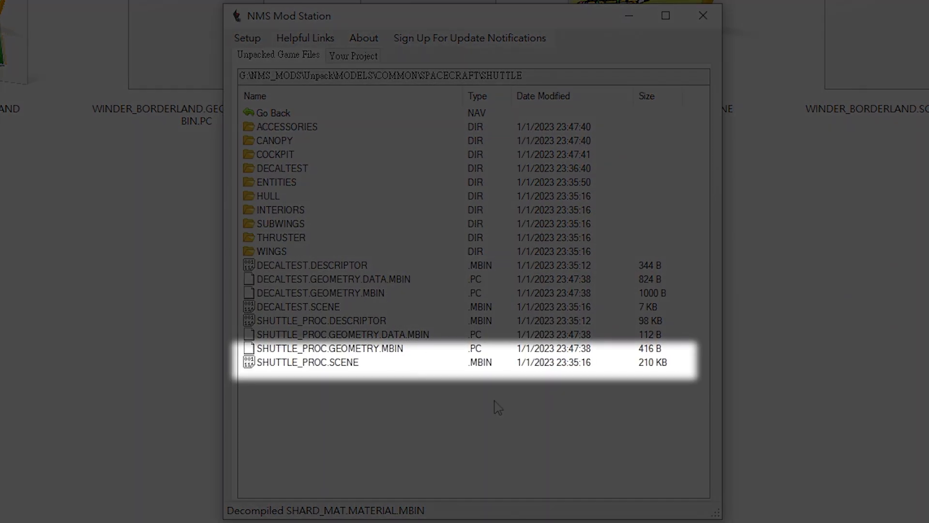
Step: Decompile SHUTTLE_PROC.SCENE.MBIN and copy the resulting EXML file to the project path
{"action": "left_click", "coordinate": [399, 363]}
{"action": "double_click", "coordinate": [398, 366]}
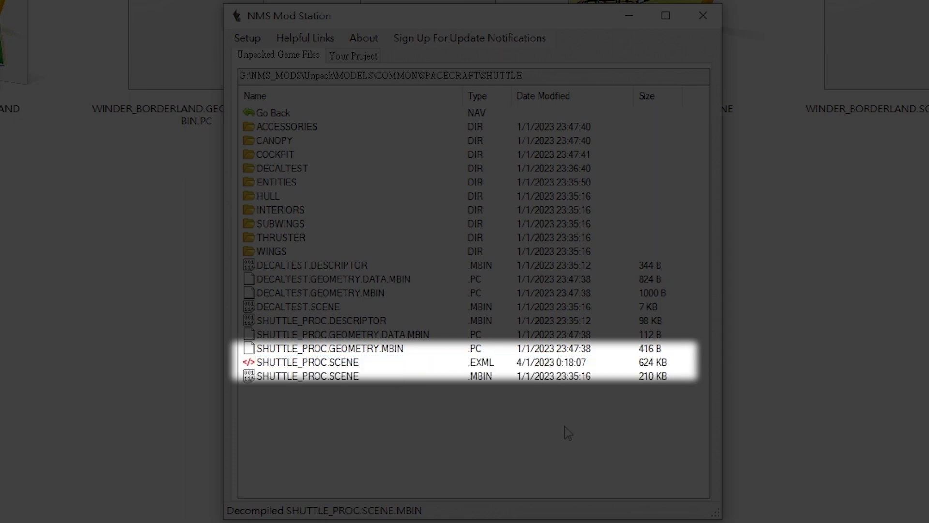
{"action": "right_click", "coordinate": [361, 364]}
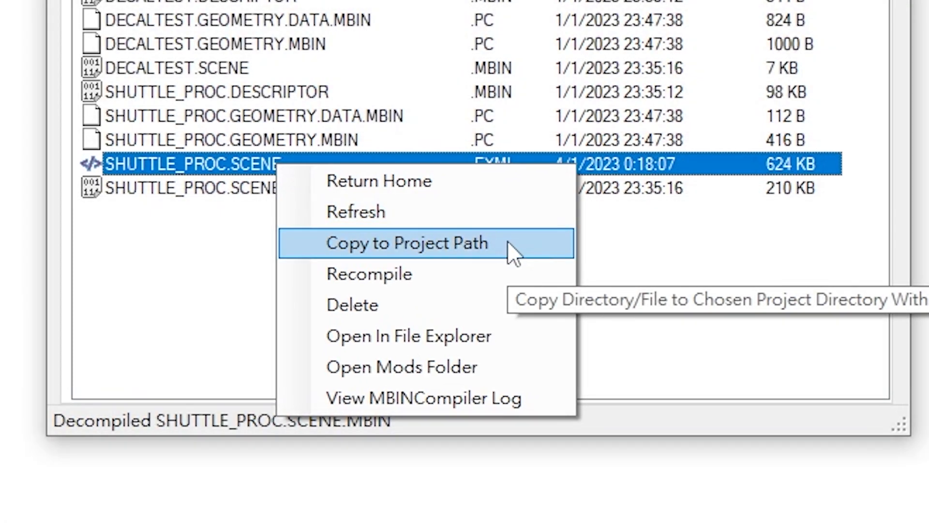
{"action": "left_click", "coordinate": [508, 242]}
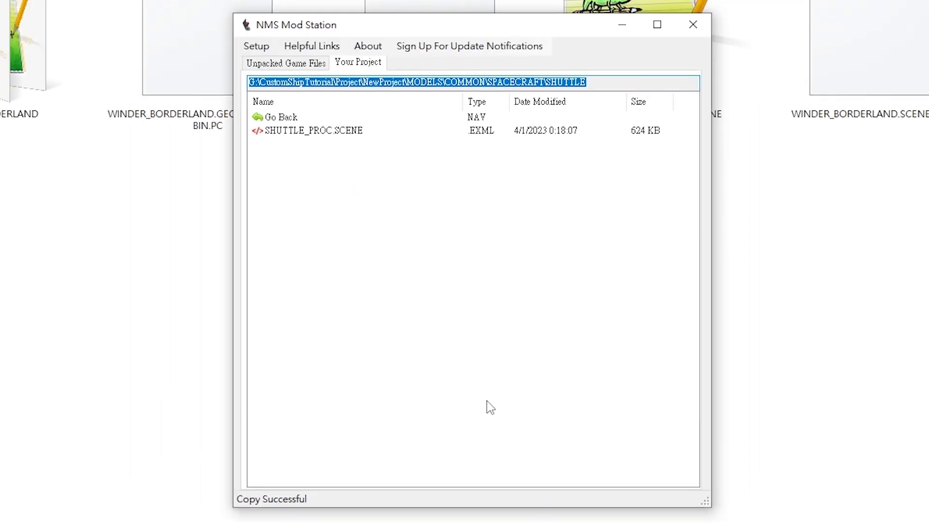
Step: Open the project's SHUTTLE_PROC.SCENE.EXML in Notepad++ and locate the ProcRoot_StarShip node's name
{"action": "double_click", "coordinate": [345, 133]}
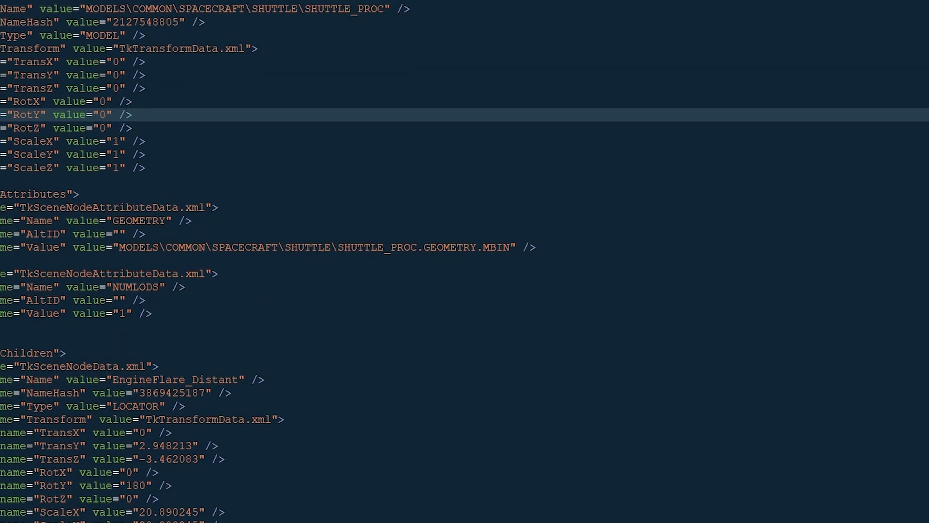
{"action": "left_click", "coordinate": [203, 341]}
{"action": "scroll", "coordinate": [311, 321], "scroll_direction": "down", "scroll_amount": 10}
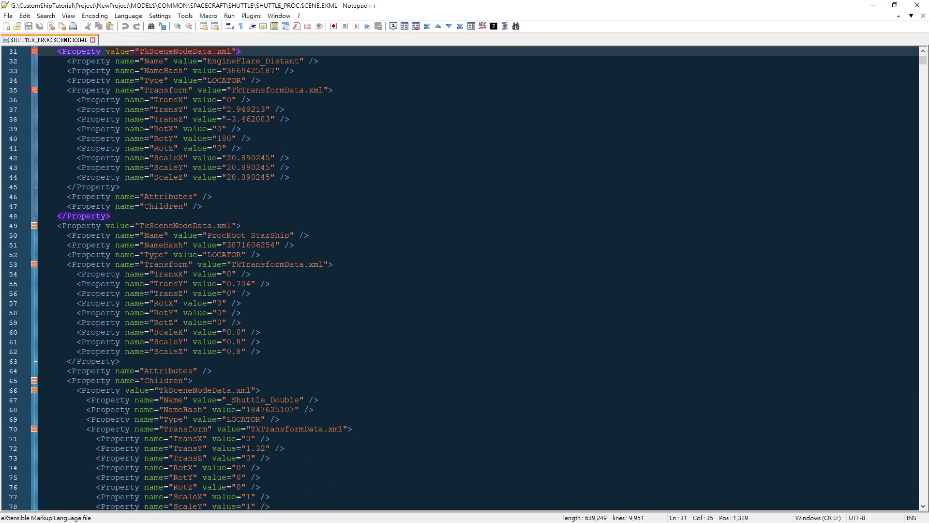
{"action": "double_click", "coordinate": [250, 235]}
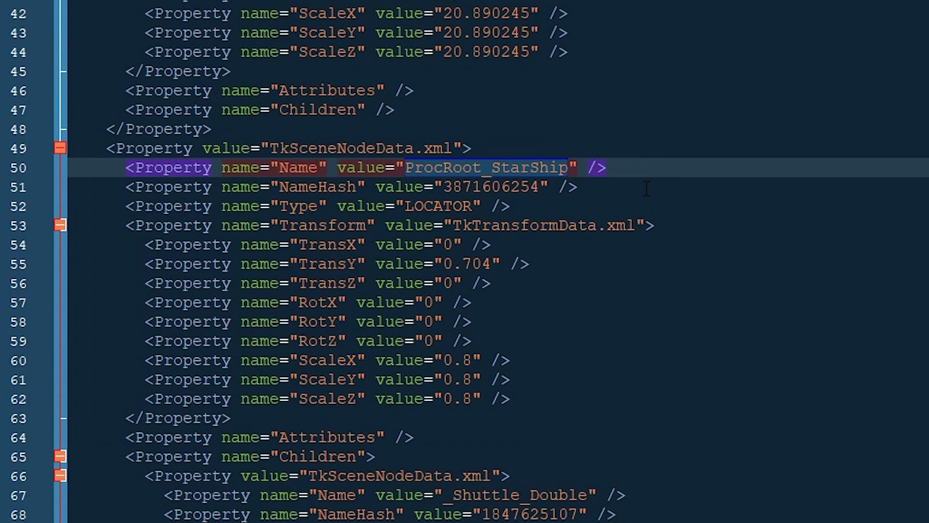
Step: Delete all child nodes inside the Children property of ProcRoot_StarShip, keeping its opening and closing tags
{"action": "left_click", "coordinate": [46, 252]}
{"action": "left_click", "coordinate": [52, 266]}
{"action": "left_click_drag", "start_coordinate": [99, 444], "coordinate": [99, 416]}
{"action": "key", "text": "Delete"}
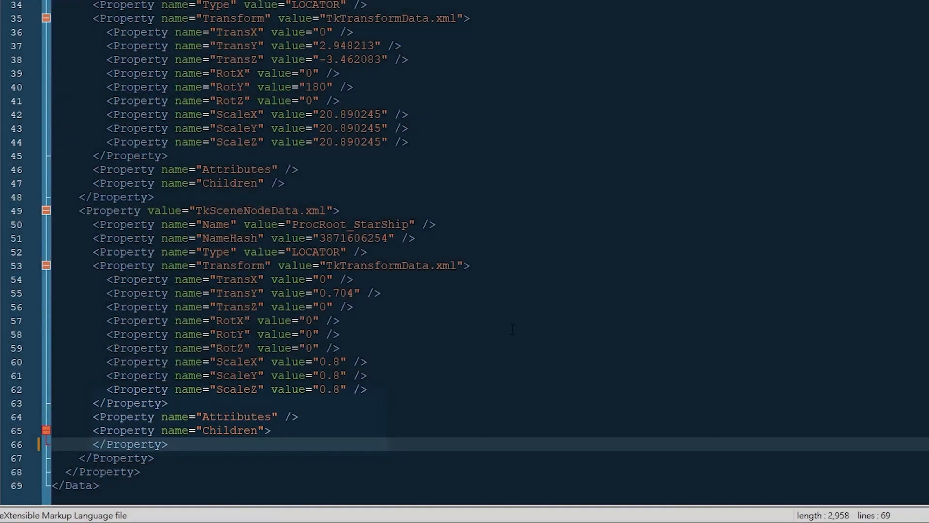
Step: In the ProcRoot_StarShip transform, set TransY to 0 and ScaleX, ScaleY and ScaleZ to 1
{"action": "left_click", "coordinate": [356, 294]}
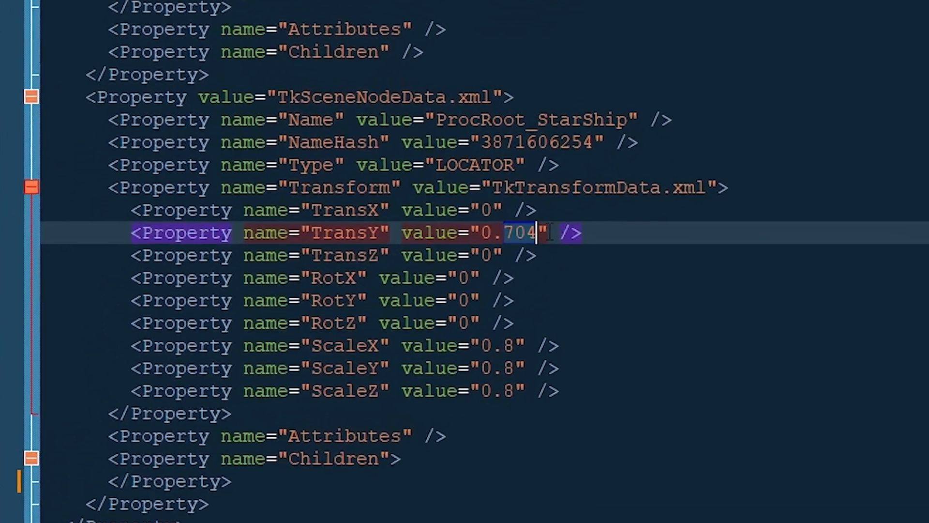
{"action": "key", "text": "BackSpace"}
{"action": "key", "text": "BackSpace"}
{"action": "key", "text": "BackSpace"}
{"action": "key", "text": "BackSpace"}
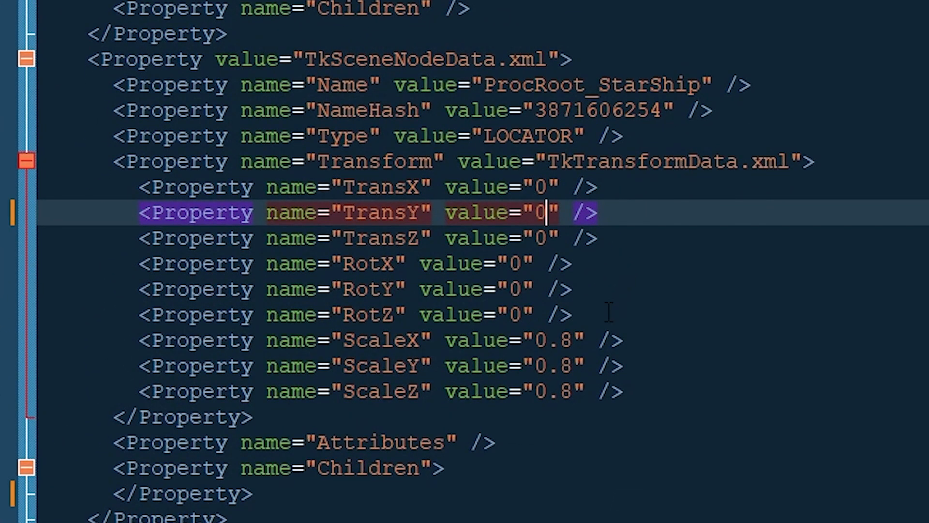
{"action": "left_click_drag", "start_coordinate": [574, 344], "coordinate": [534, 391]}
{"action": "type", "text": "111"}
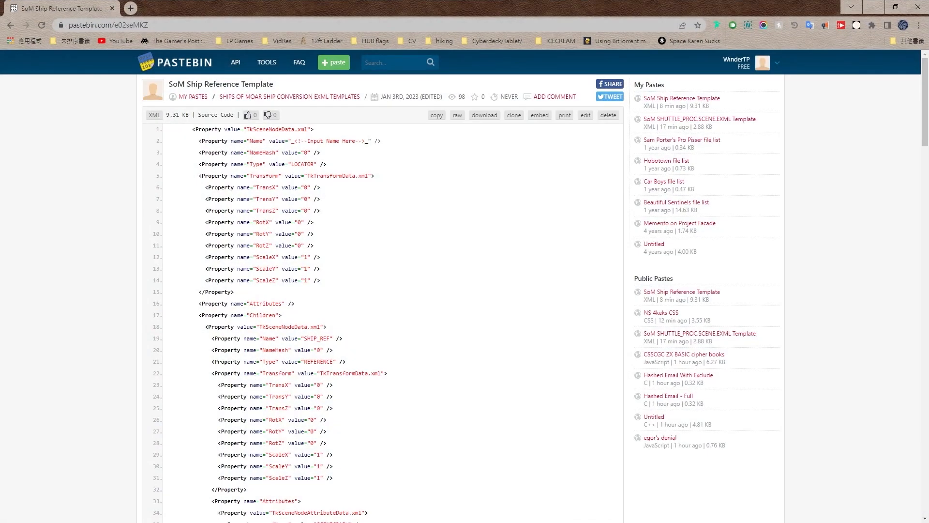
Step: Copy the SoM Ship Reference Template code from Pastebin and paste it into a new Notepad++ document
{"action": "left_click", "coordinate": [437, 115]}
{"action": "left_click", "coordinate": [873, 6]}
{"action": "double_click", "coordinate": [166, 40]}
{"action": "key", "text": "ctrl+v"}
{"action": "left_click_drag", "start_coordinate": [923, 441], "coordinate": [881, 134]}
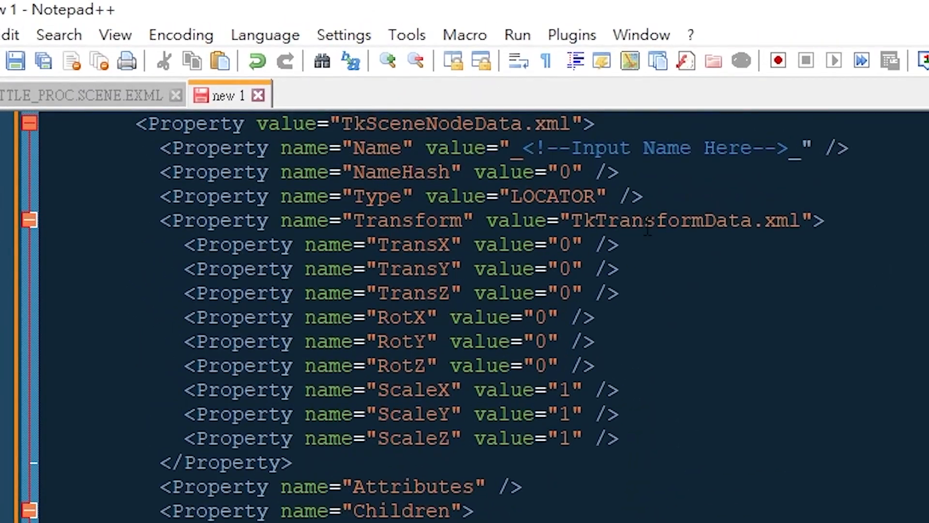
Step: Examine the template's outer LOCATOR node and the SHIP_REF reference node among its children
{"action": "left_click", "coordinate": [509, 116]}
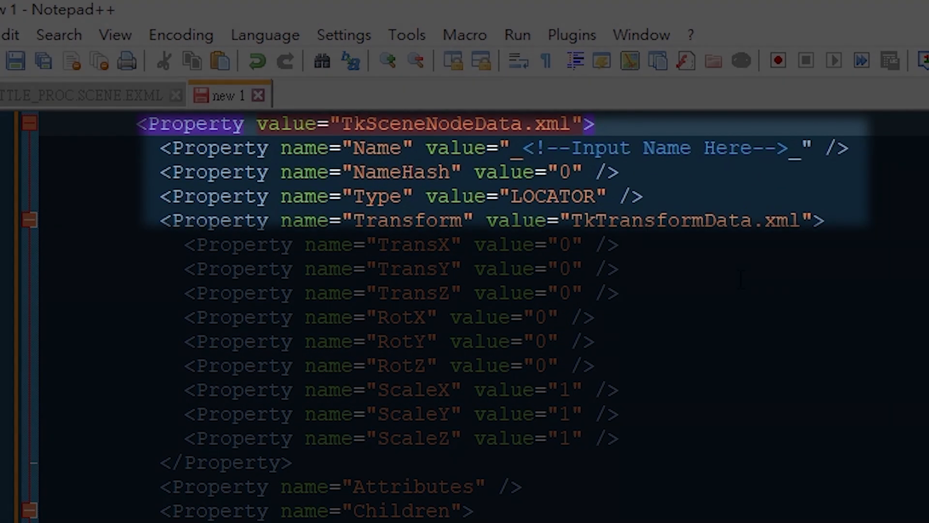
{"action": "left_click", "coordinate": [570, 196]}
{"action": "double_click", "coordinate": [569, 195]}
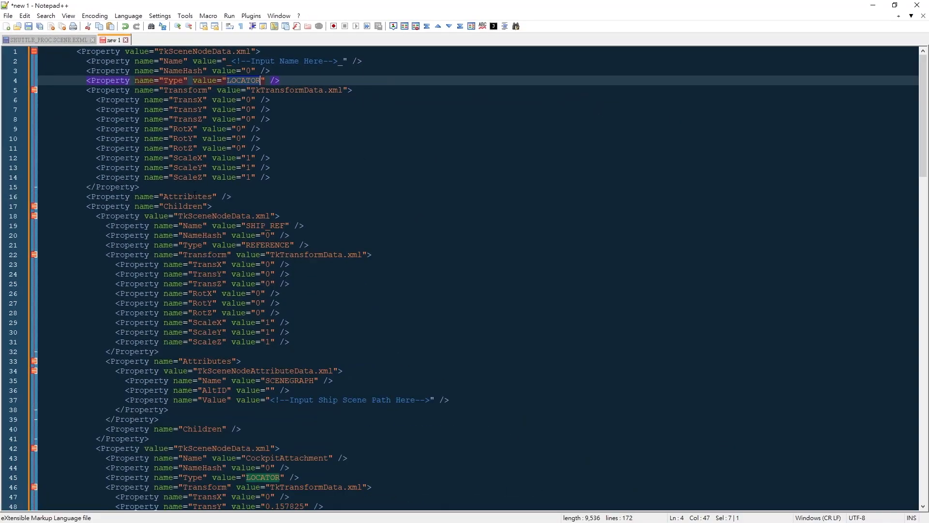
{"action": "double_click", "coordinate": [189, 206]}
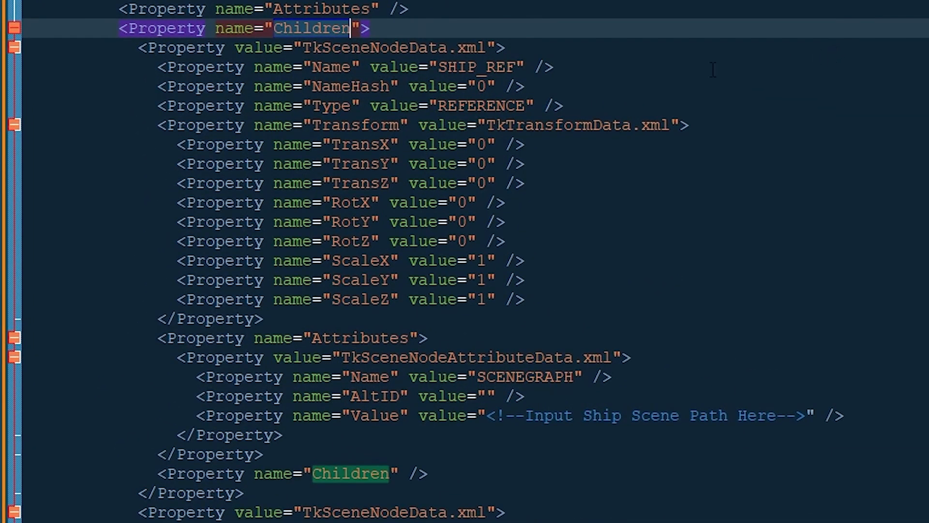
{"action": "left_click", "coordinate": [460, 47]}
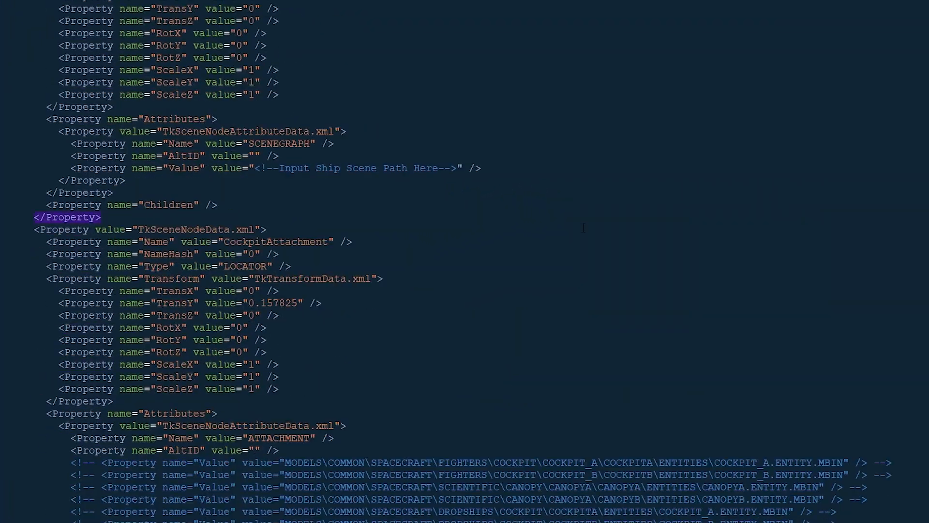
Step: Uncomment the fighter COCKPIT_B.ENTITY.MBIN line in the template's CockpitAttachment node
{"action": "scroll", "coordinate": [583, 227], "scroll_direction": "down", "scroll_amount": 4}
{"action": "left_click", "coordinate": [211, 83]}
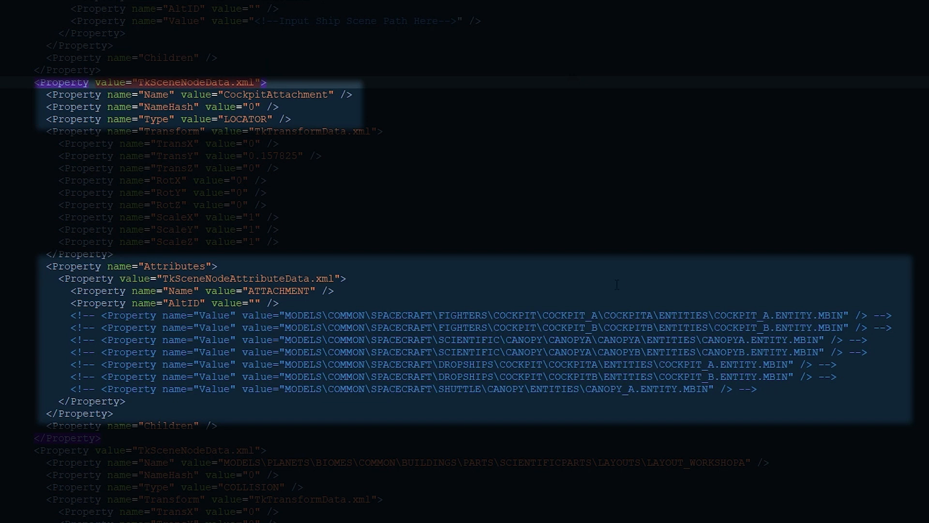
{"action": "right_click", "coordinate": [540, 327]}
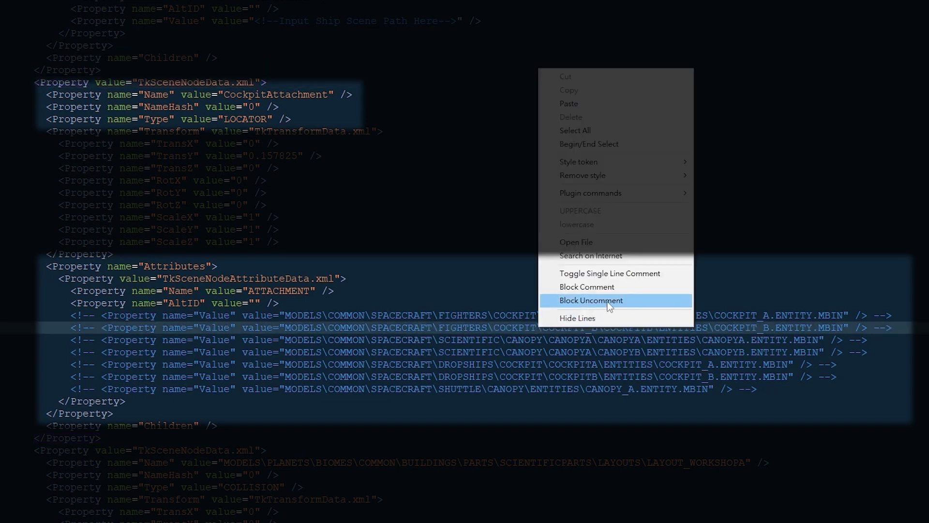
{"action": "left_click", "coordinate": [629, 300]}
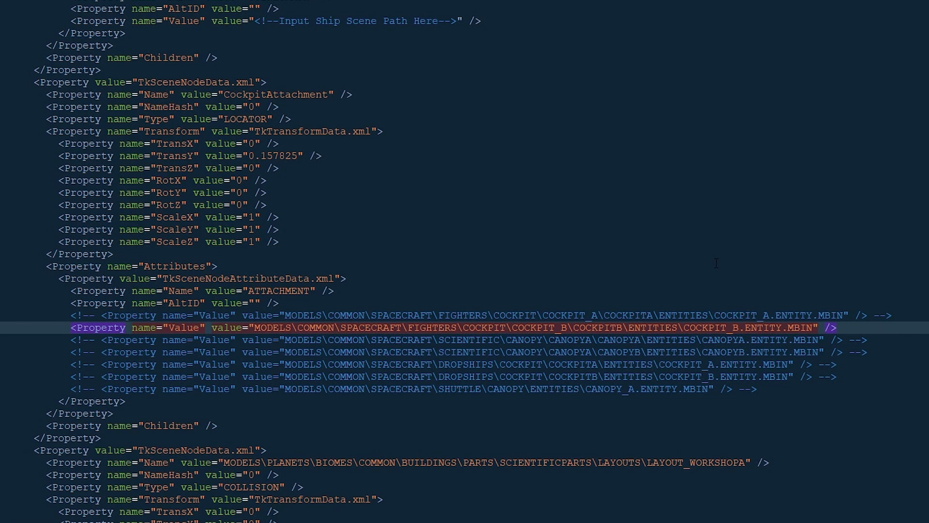
Step: Examine the template's remaining child nodes: the LAYOUT_WORKSHOPA collision, MaintenanceSlot1, MaintenanceSlot0 and Inventory_Medium1
{"action": "scroll", "coordinate": [325, 113], "scroll_direction": "down", "scroll_amount": 10}
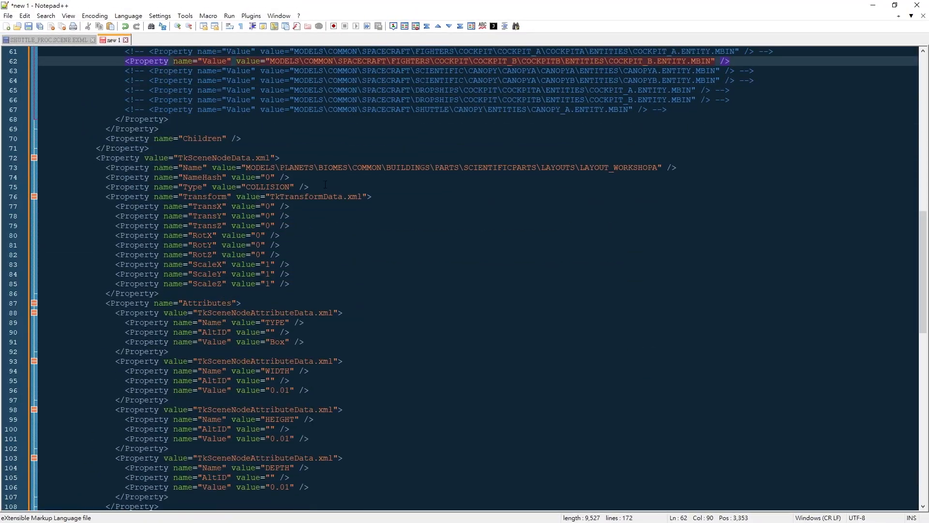
{"action": "left_click", "coordinate": [227, 158]}
{"action": "scroll", "coordinate": [513, 210], "scroll_direction": "down", "scroll_amount": 3}
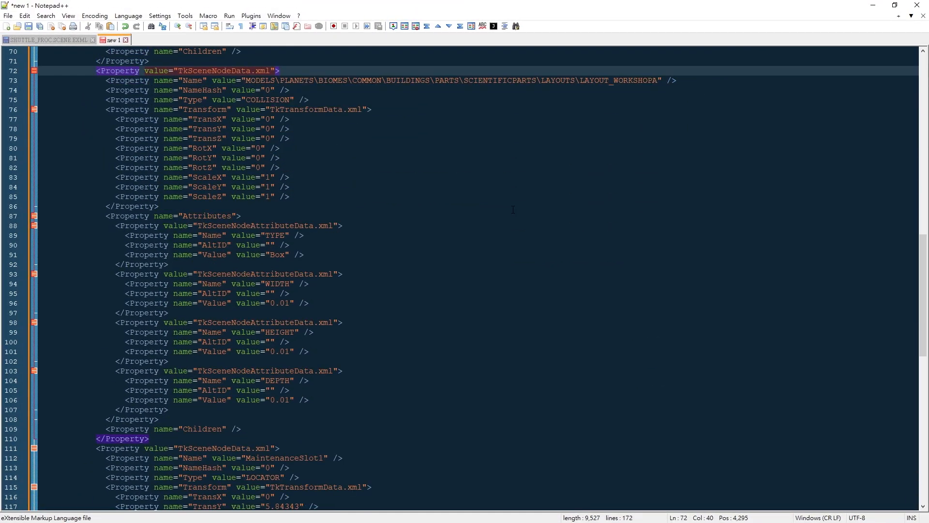
{"action": "scroll", "coordinate": [513, 209], "scroll_direction": "down", "scroll_amount": 9}
{"action": "left_click", "coordinate": [242, 187]}
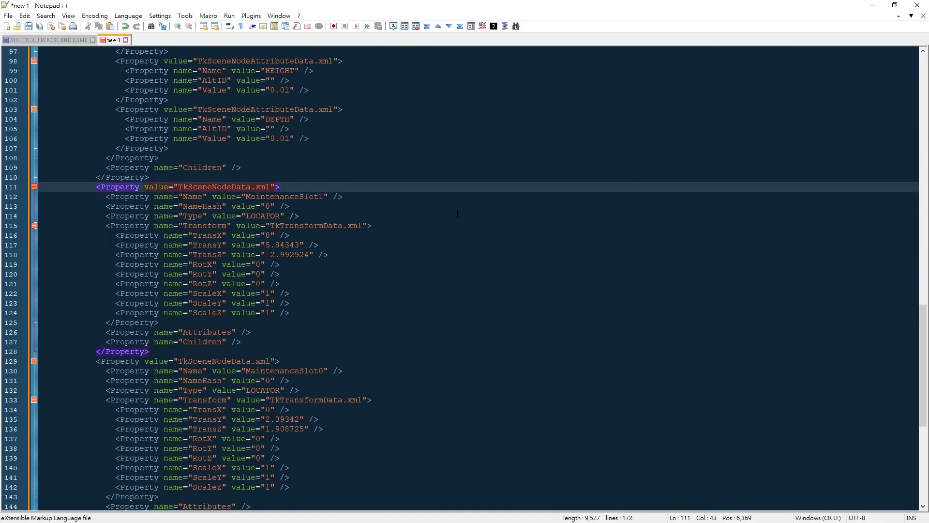
{"action": "scroll", "coordinate": [458, 214], "scroll_direction": "down", "scroll_amount": 5}
{"action": "left_click", "coordinate": [231, 216]}
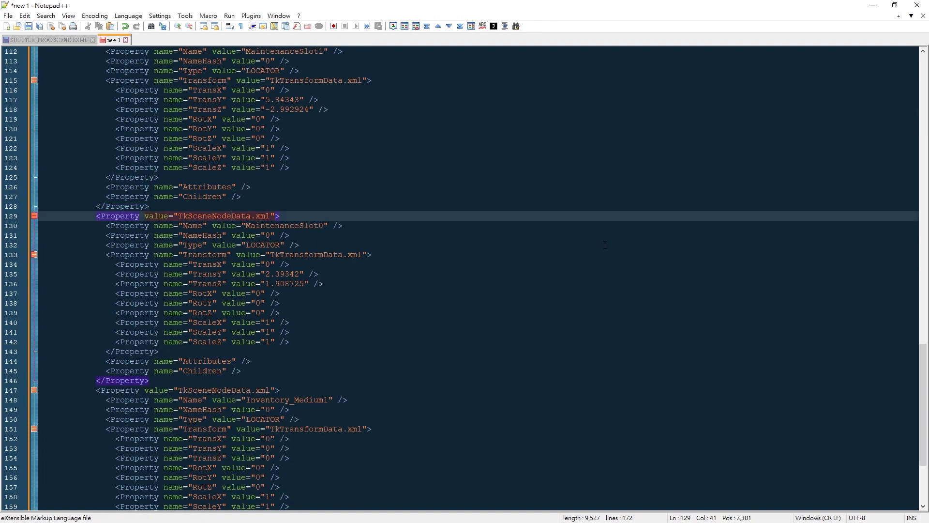
{"action": "scroll", "coordinate": [604, 245], "scroll_direction": "down", "scroll_amount": 5}
{"action": "left_click", "coordinate": [223, 254]}
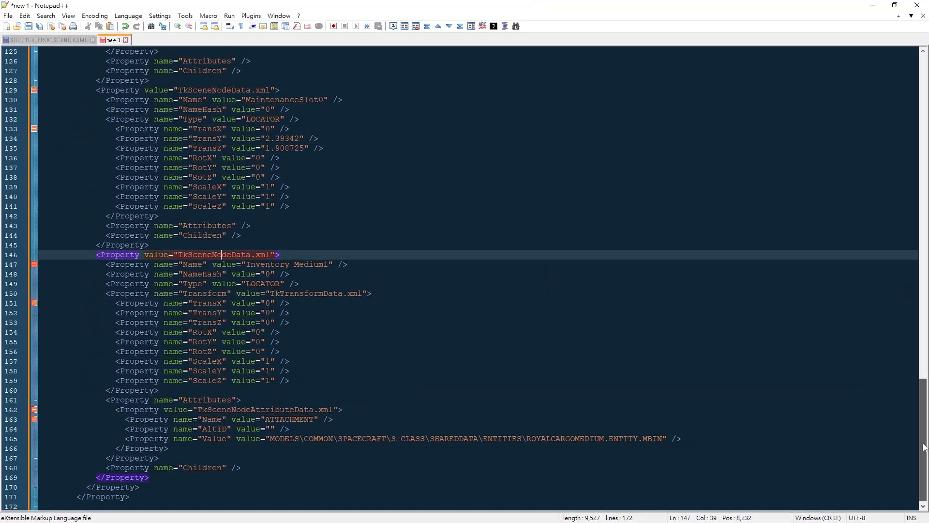
{"action": "left_click_drag", "start_coordinate": [922, 441], "coordinate": [909, 119]}
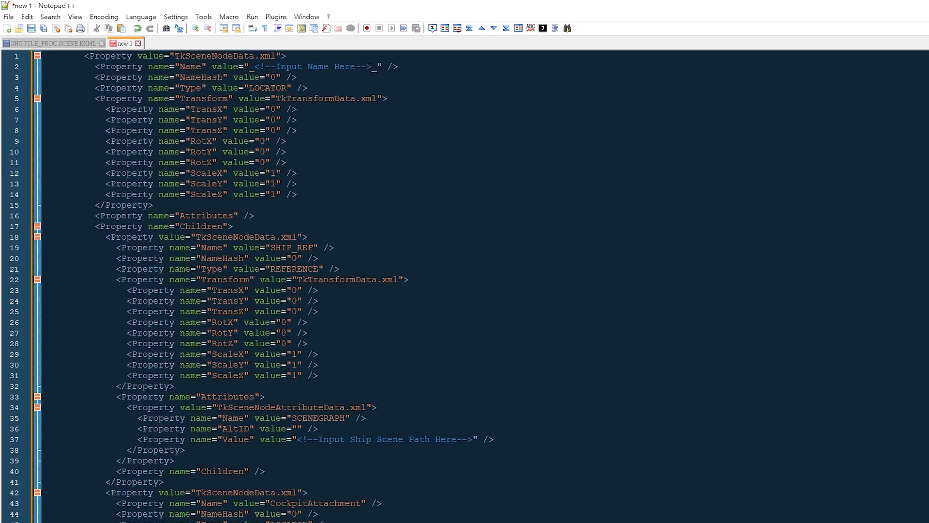
Step: Replace the name placeholder of the template's outer locator with _BORDERLAND_
{"action": "left_click_drag", "start_coordinate": [618, 108], "coordinate": [408, 110]}
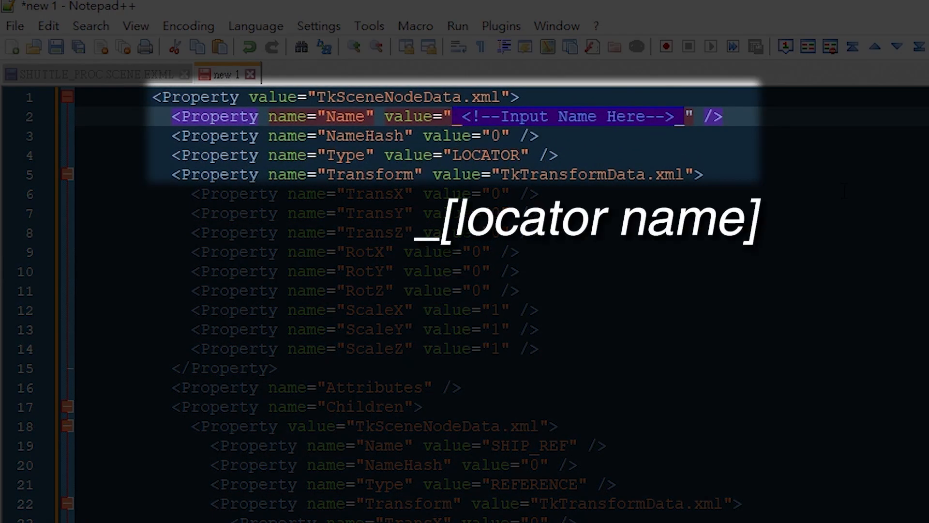
{"action": "type", "text": "__"}
{"action": "type", "text": "BORDERLA"}
{"action": "type", "text": "ND"}
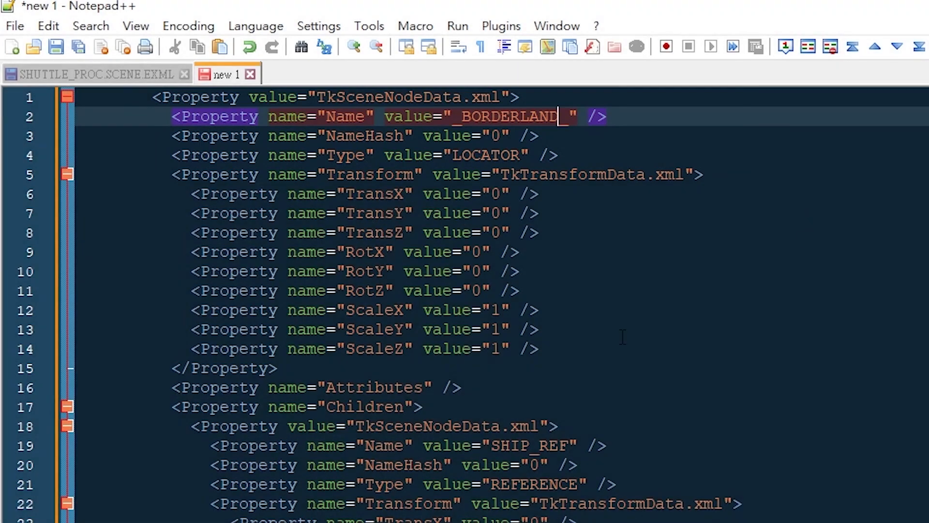
Step: Switch to NMS Mod Station and open the project's WINDER_BORDERLAND.SCENE.EXML from CUSTOMMODELS\WINDER\WINDER_BORDERLAND
{"action": "left_click", "coordinate": [436, 426]}
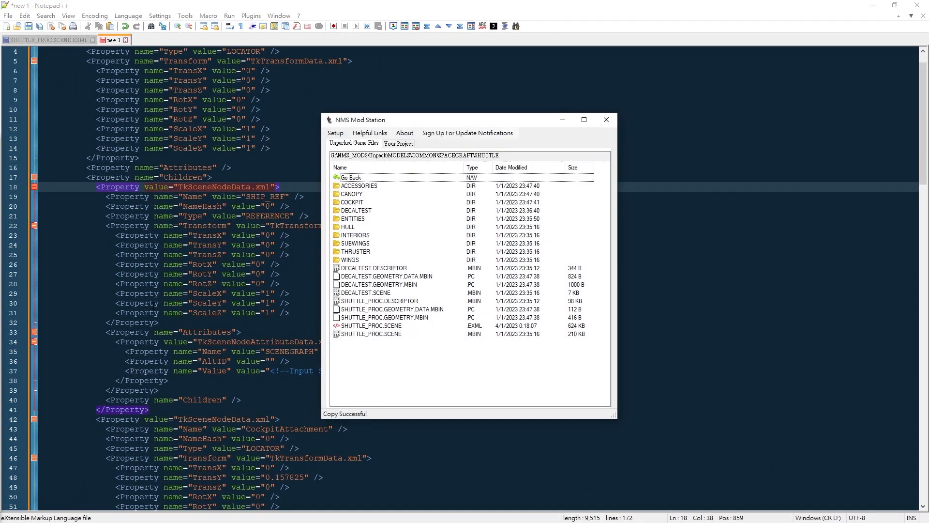
{"action": "left_click", "coordinate": [399, 144]}
{"action": "double_click", "coordinate": [401, 178]}
{"action": "double_click", "coordinate": [402, 177]}
{"action": "double_click", "coordinate": [400, 178]}
{"action": "double_click", "coordinate": [400, 178]}
{"action": "double_click", "coordinate": [385, 186]}
{"action": "double_click", "coordinate": [383, 187]}
{"action": "double_click", "coordinate": [384, 188]}
{"action": "double_click", "coordinate": [424, 211]}
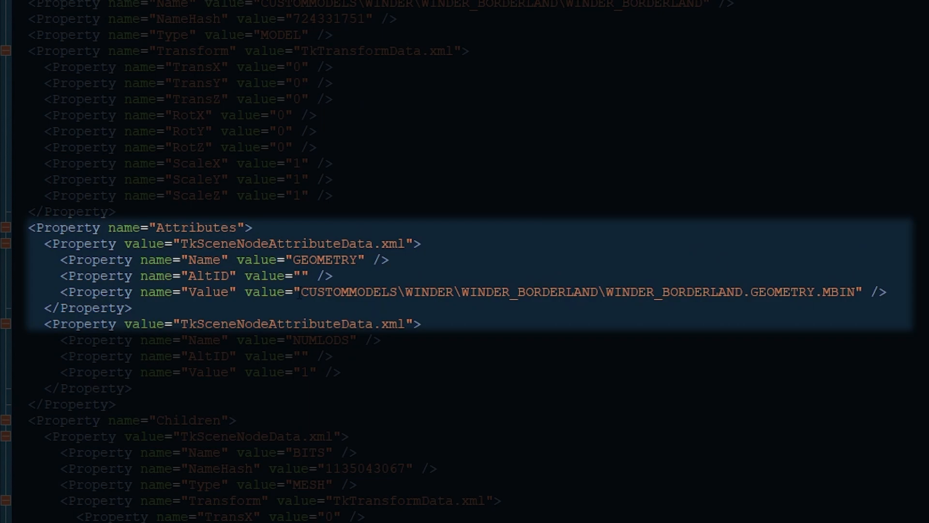
Step: Copy the GEOMETRY attribute's path from the ship scene over the scene path placeholder in the template's SHIP_REF node
{"action": "double_click", "coordinate": [308, 261]}
{"action": "left_click_drag", "start_coordinate": [301, 291], "coordinate": [856, 292]}
{"action": "key", "text": "ctrl+c"}
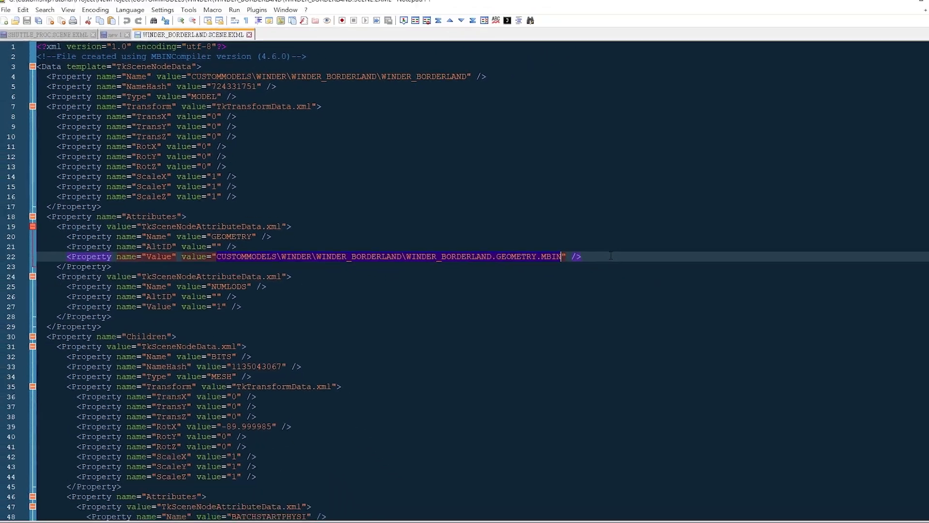
{"action": "left_click", "coordinate": [110, 39]}
{"action": "left_click_drag", "start_coordinate": [270, 371], "coordinate": [432, 370]}
{"action": "key", "text": "ctrl+v"}
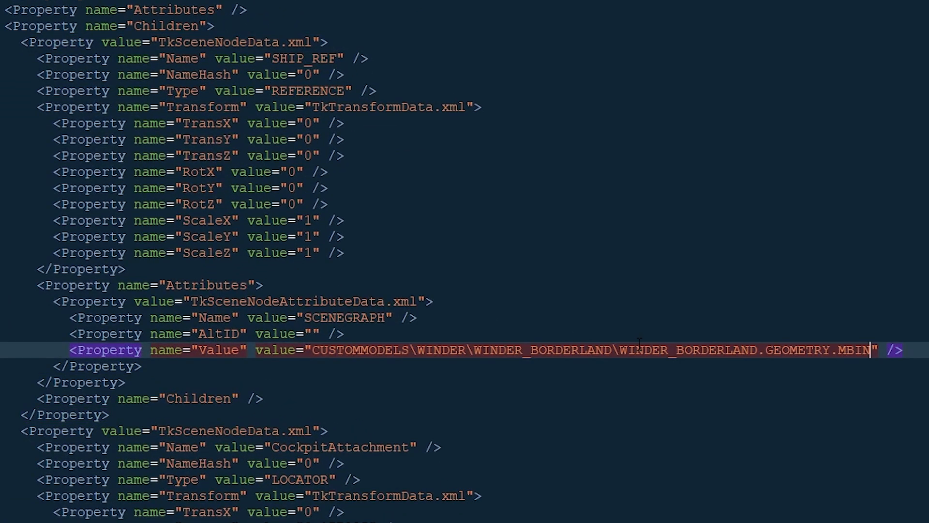
Step: Replace GEOMETRY with SCENE in the SHIP_REF path so it ends in WINDER_BORDERLAND.SCENE.MBIN
{"action": "double_click", "coordinate": [803, 355]}
{"action": "key", "text": "Delete"}
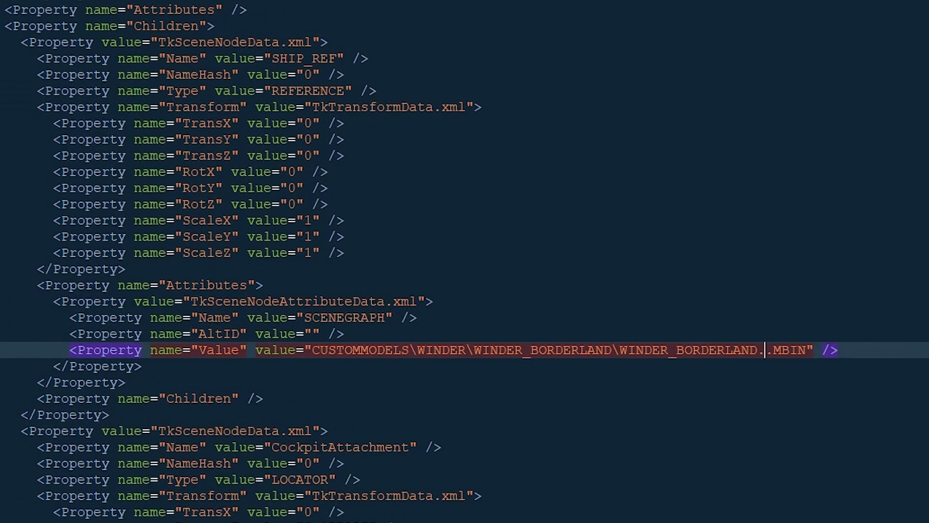
{"action": "type", "text": "SCENE"}
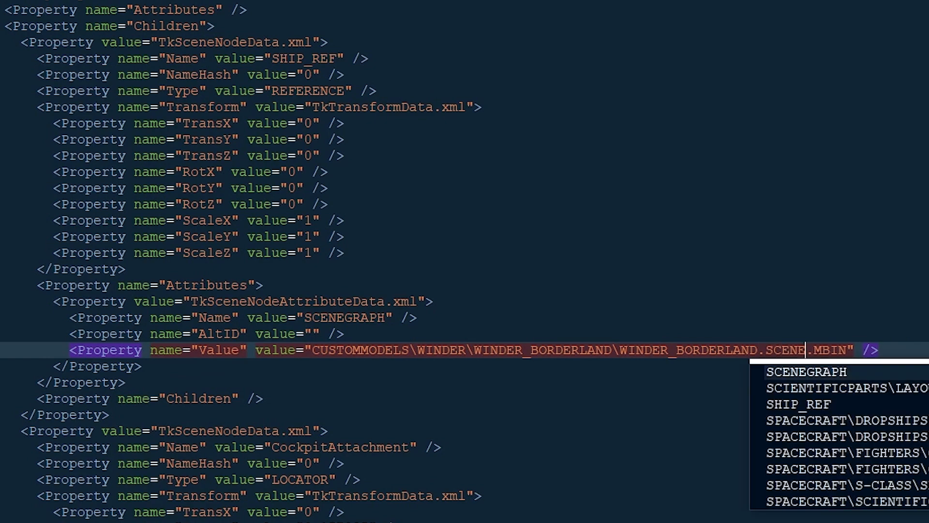
{"action": "left_click", "coordinate": [903, 347]}
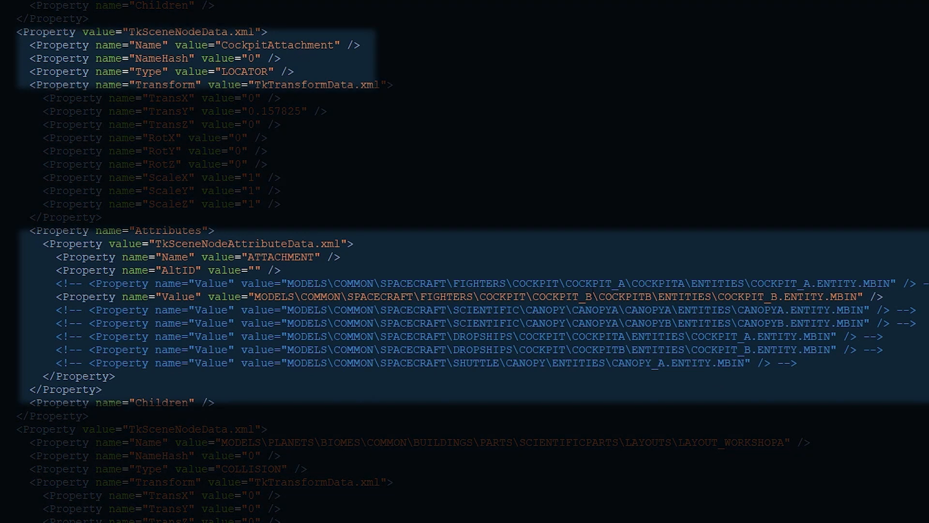
Step: In the CockpitAttachment node, comment out the fighter COCKPIT_B entity line and uncomment the fighter COCKPIT_A entity line
{"action": "left_click", "coordinate": [586, 297]}
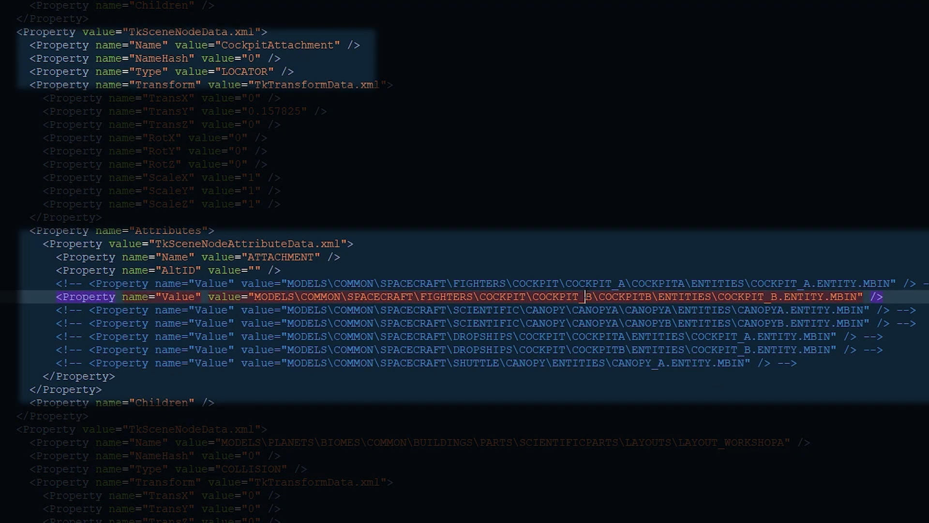
{"action": "right_click", "coordinate": [616, 294]}
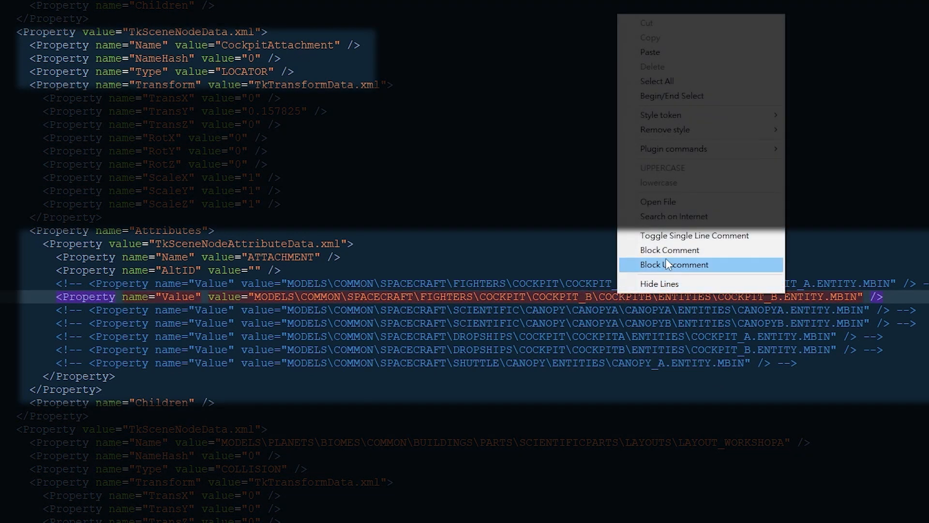
{"action": "left_click", "coordinate": [677, 250]}
{"action": "right_click", "coordinate": [682, 283]}
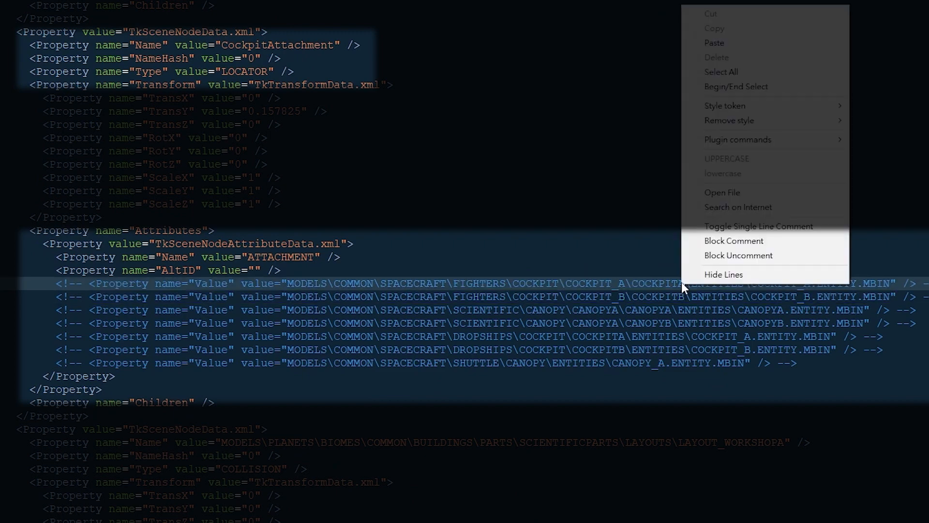
{"action": "left_click", "coordinate": [743, 255]}
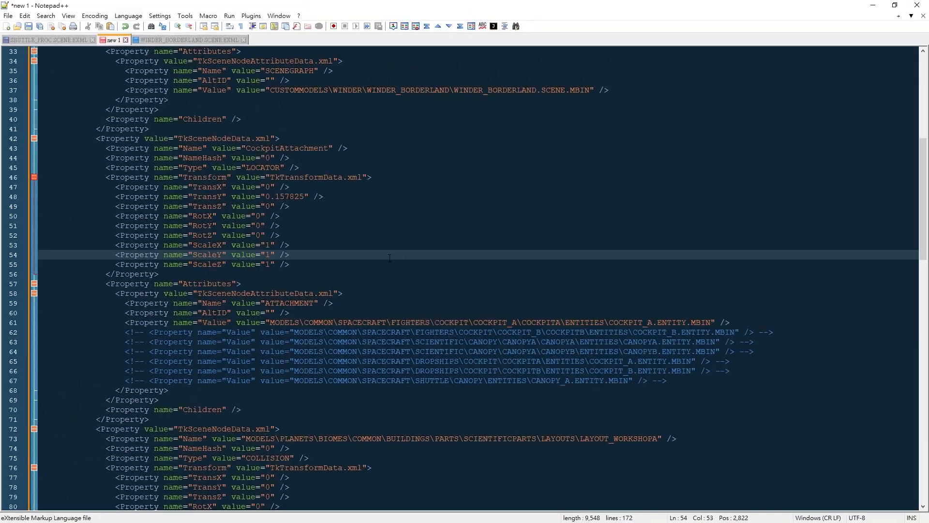
Step: Copy the whole edited template and paste it inside the Children property of ProcRoot_StarShip in SHUTTLE_PROC.SCENE.EXML
{"action": "right_click", "coordinate": [389, 258]}
{"action": "left_click", "coordinate": [417, 306]}
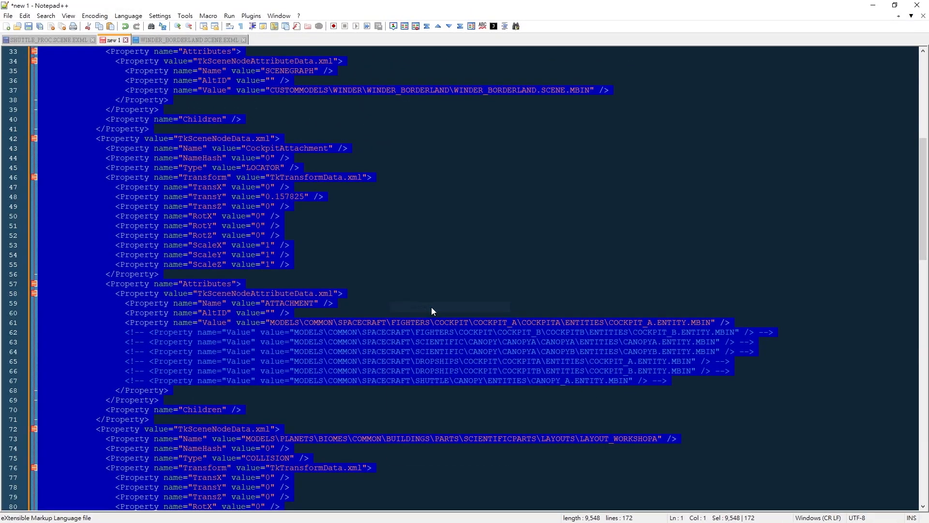
{"action": "left_click", "coordinate": [53, 40]}
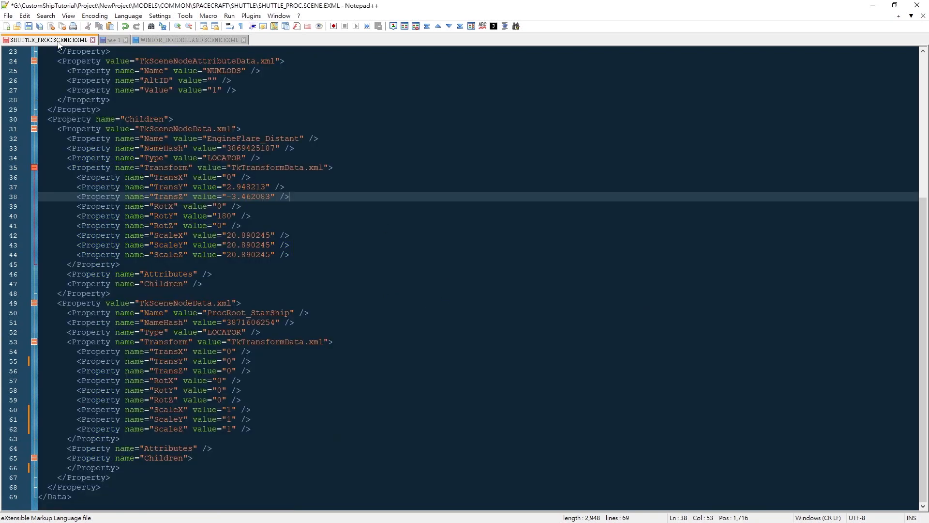
{"action": "left_click", "coordinate": [228, 458]}
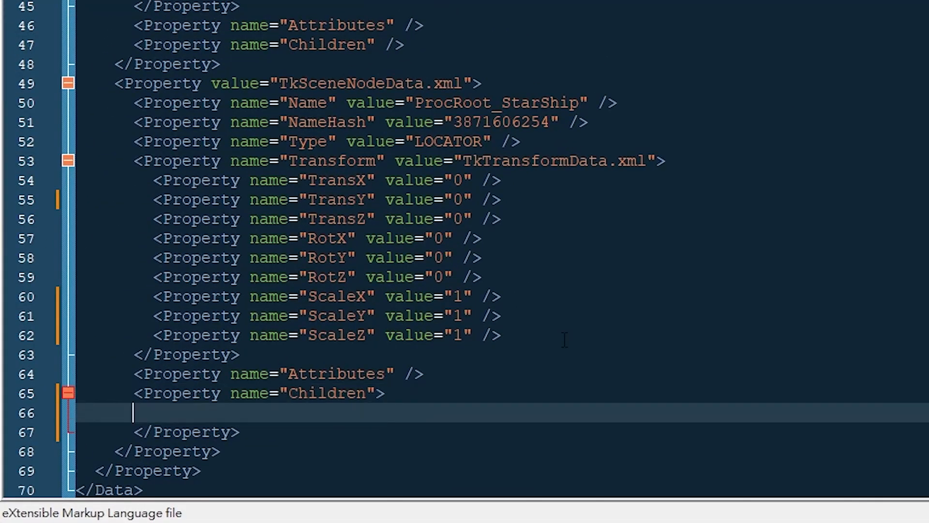
{"action": "key", "text": "Return"}
{"action": "right_click", "coordinate": [400, 395]}
{"action": "left_click", "coordinate": [516, 44]}
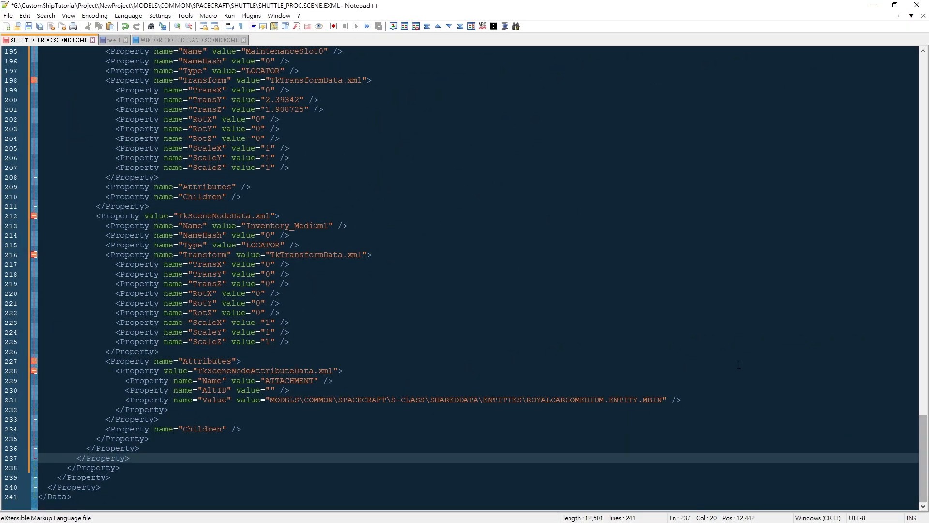
Step: Save SHUTTLE_PROC.SCENE.EXML and switch to NMS Mod Station
{"action": "left_click_drag", "start_coordinate": [922, 433], "coordinate": [912, 161]}
{"action": "left_click", "coordinate": [183, 197]}
{"action": "key", "text": "ctrl+s"}
{"action": "key", "text": "alt+Tab"}
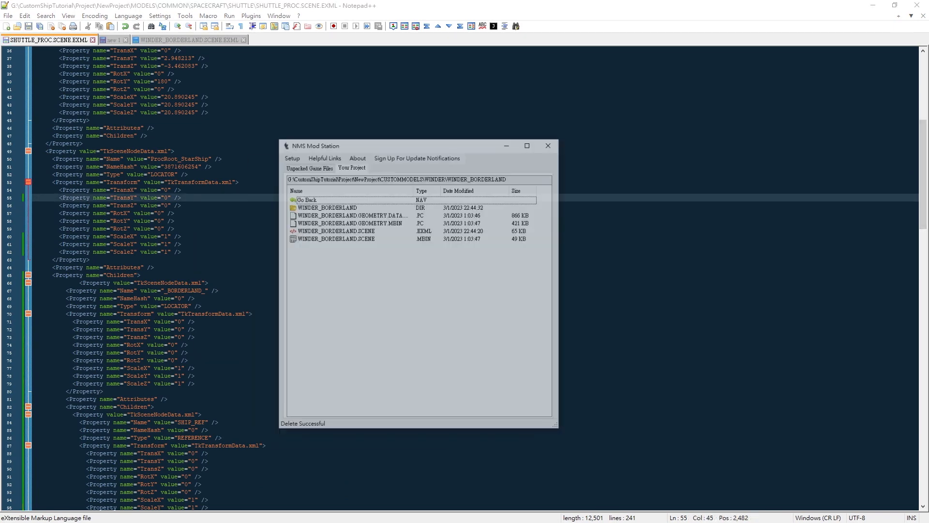
Step: Recompile SHUTTLE_PROC.SCENE.EXML in the project's MODELS\COMMON\SPACECRAFT\SHUTTLE folder
{"action": "double_click", "coordinate": [395, 180]}
{"action": "double_click", "coordinate": [396, 181]}
{"action": "double_click", "coordinate": [384, 195]}
{"action": "left_click", "coordinate": [382, 187]}
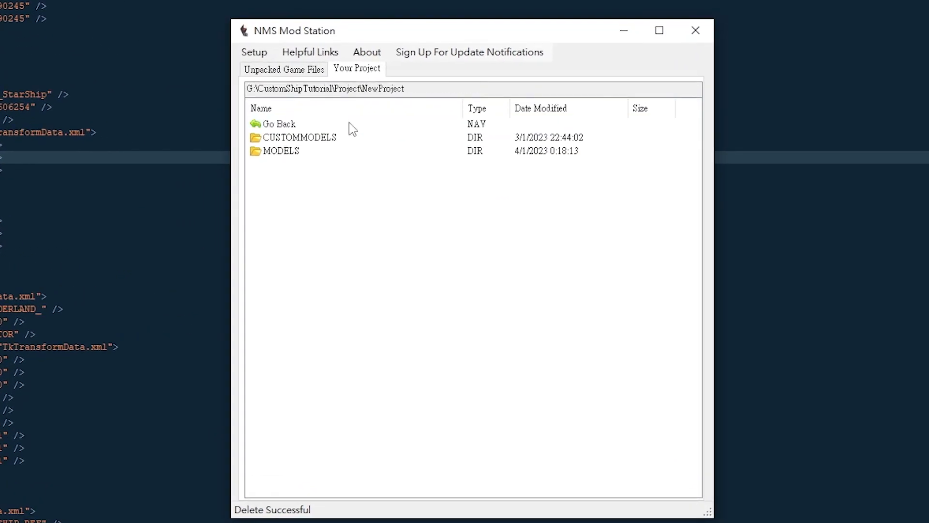
{"action": "double_click", "coordinate": [331, 140]}
{"action": "left_click", "coordinate": [330, 140]}
{"action": "double_click", "coordinate": [330, 139]}
{"action": "left_click", "coordinate": [330, 139]}
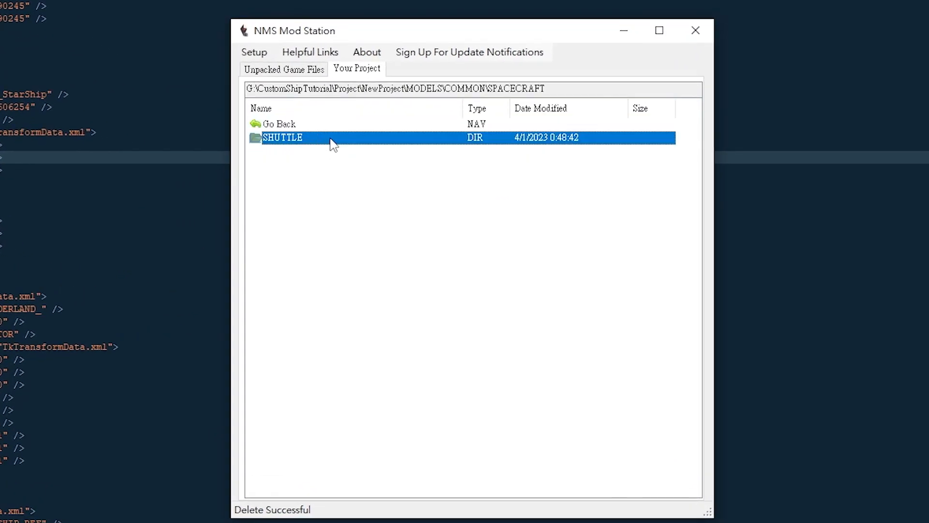
{"action": "double_click", "coordinate": [330, 139]}
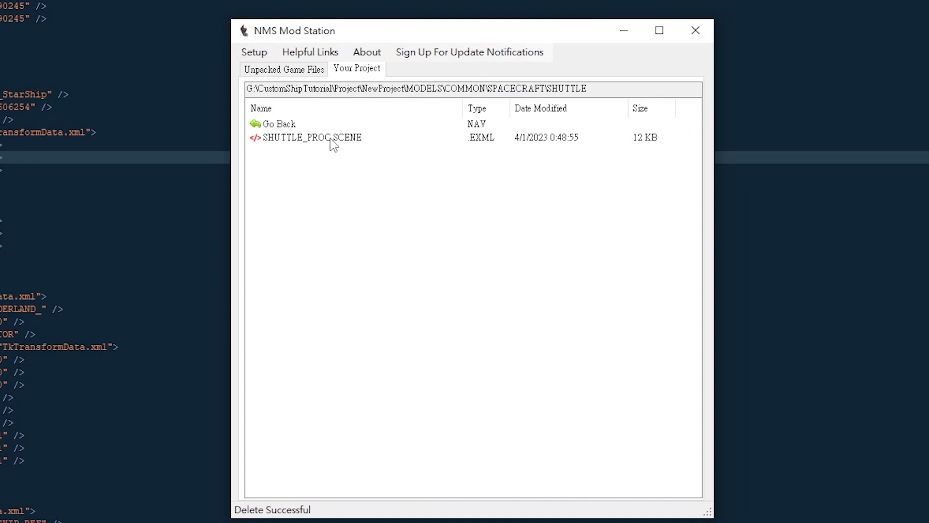
{"action": "right_click", "coordinate": [331, 140]}
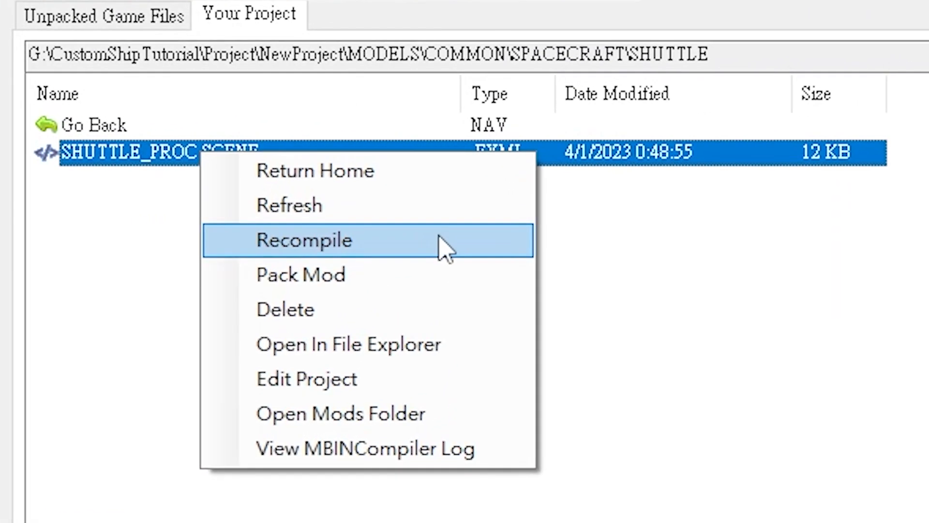
{"action": "left_click", "coordinate": [444, 244]}
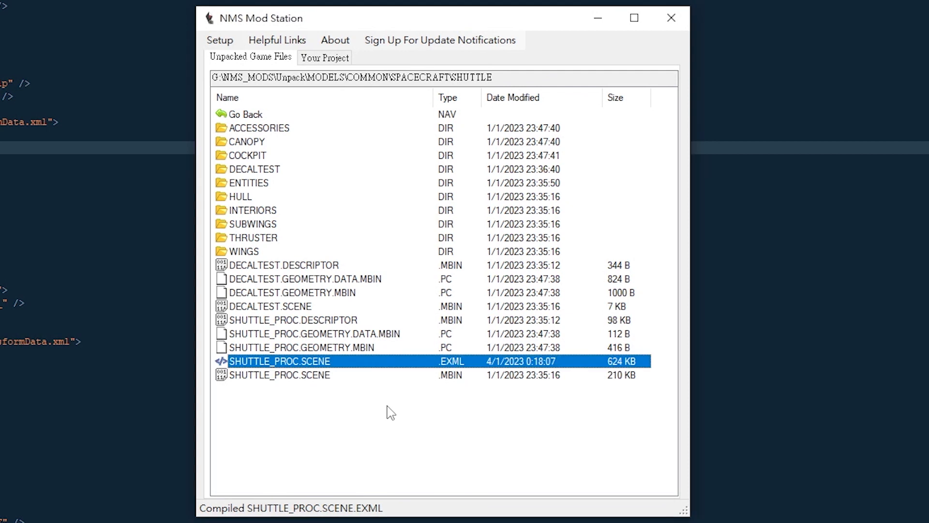
Step: Locate the SHUTTLE_PROC.DESCRIPTOR file among the unpacked game files for the shuttle
{"action": "left_click", "coordinate": [387, 412]}
{"action": "left_click", "coordinate": [318, 364]}
{"action": "left_click", "coordinate": [376, 322]}
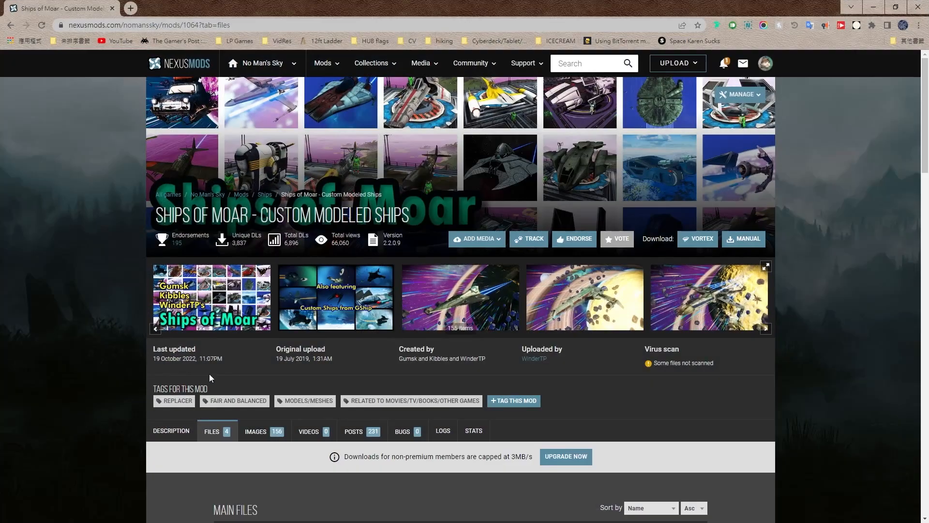
Step: On the Ships of Moar files page in the browser, expand the Ships of Moar Custom Collections AMUMSS Script under Miscellaneous Files
{"action": "scroll", "coordinate": [790, 182], "scroll_direction": "down", "scroll_amount": 10}
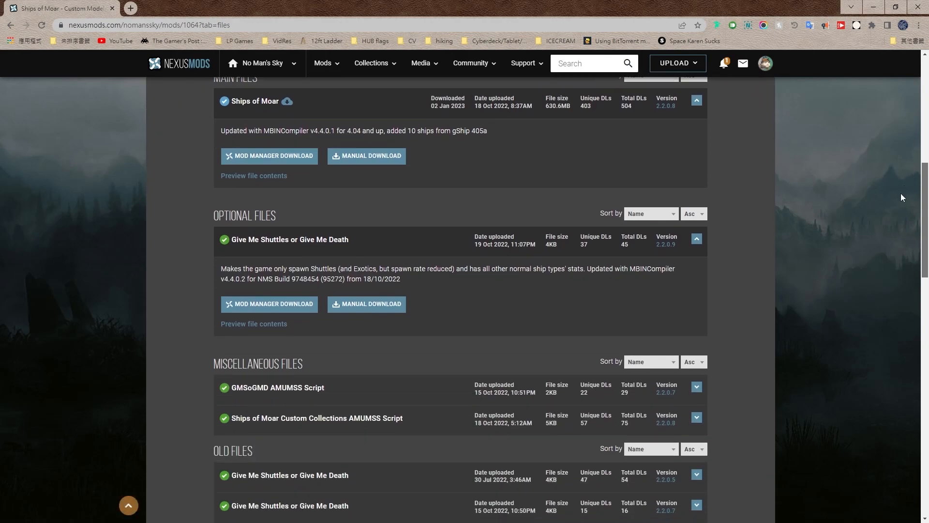
{"action": "scroll", "coordinate": [893, 213], "scroll_direction": "down", "scroll_amount": 2}
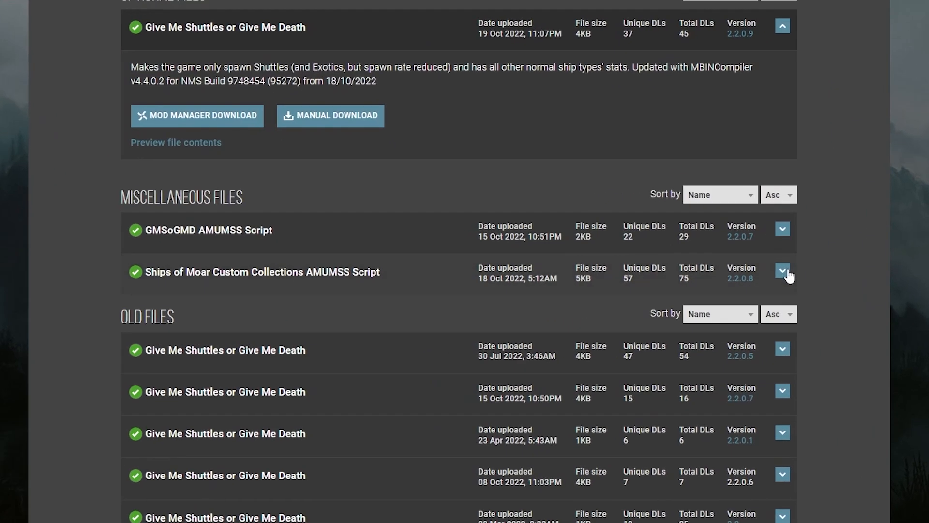
{"action": "left_click", "coordinate": [697, 280]}
{"action": "scroll", "coordinate": [875, 256], "scroll_direction": "down", "scroll_amount": 2}
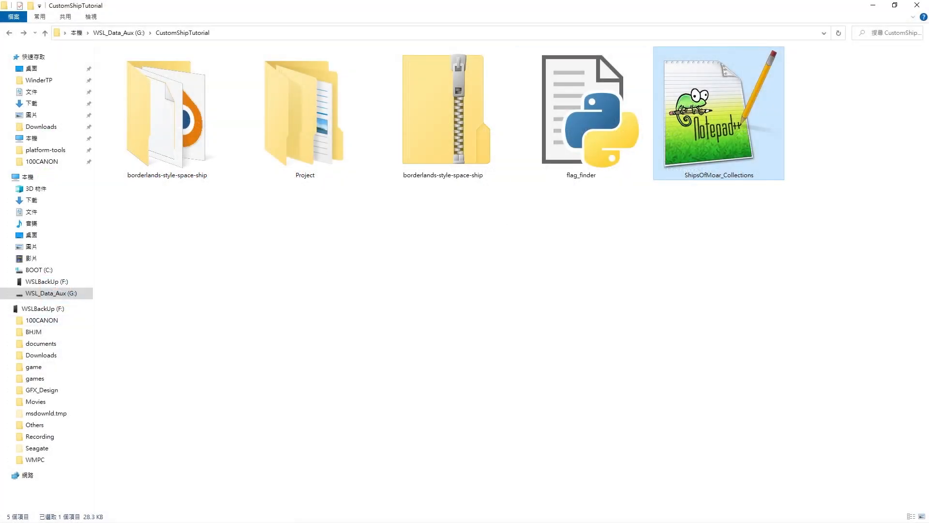
Step: Open the ShipsOfMoar_Collections script from the CustomShipTutorial folder and set SHIPS_COLLECTION to {"TEST"}
{"action": "double_click", "coordinate": [719, 114]}
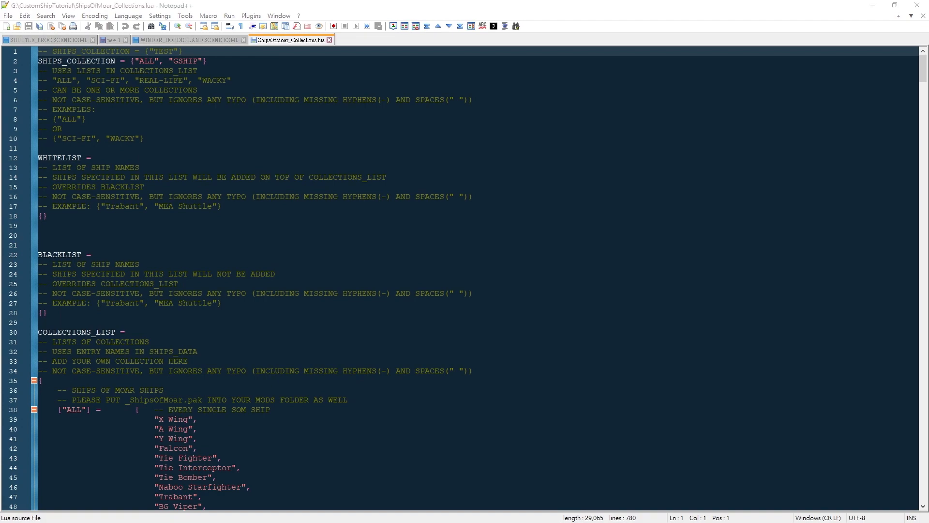
{"action": "left_click_drag", "start_coordinate": [202, 60], "coordinate": [134, 61]}
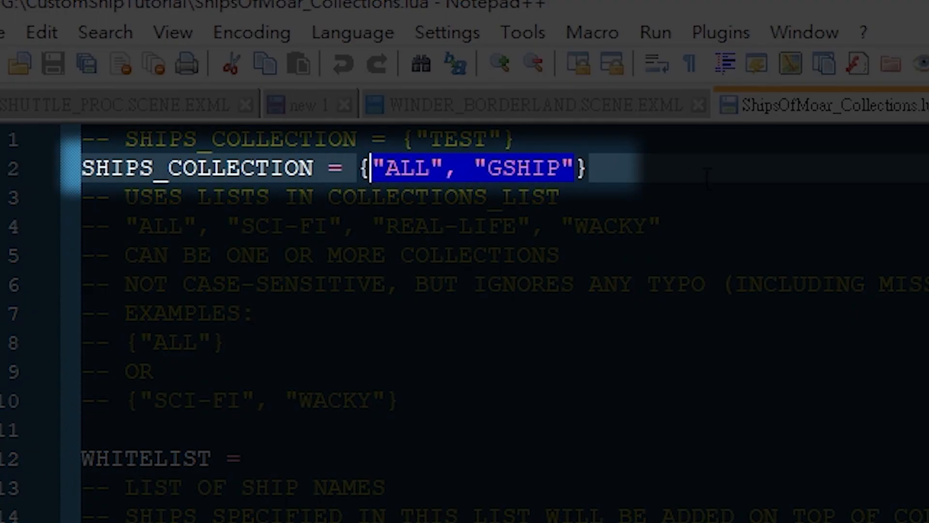
{"action": "type", "text": "\"TEST"}
{"action": "key", "text": "Escape"}
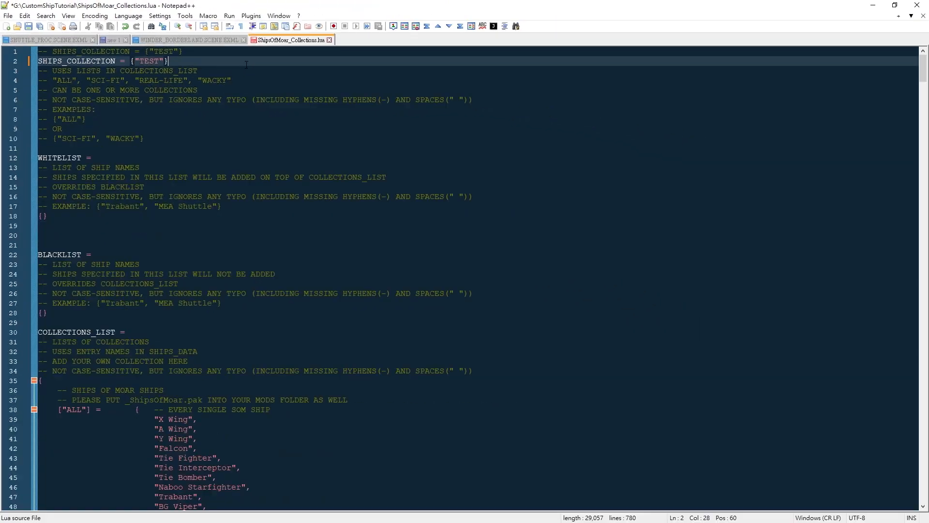
Step: Duplicate the X WING entry at the start of the SHIPS_DATA table
{"action": "scroll", "coordinate": [888, 183], "scroll_direction": "down", "scroll_amount": 20}
{"action": "left_click_drag", "start_coordinate": [889, 180], "coordinate": [883, 224]}
{"action": "double_click", "coordinate": [63, 119]}
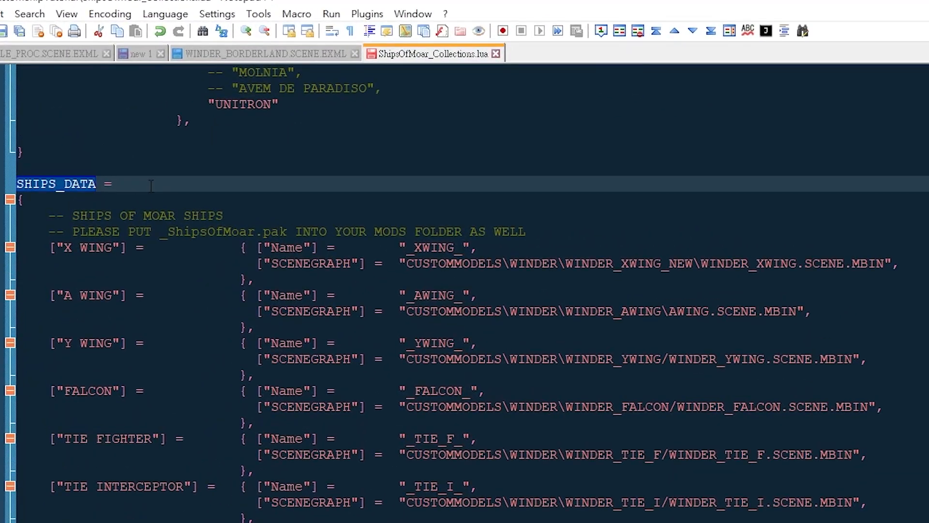
{"action": "left_click_drag", "start_coordinate": [145, 279], "coordinate": [581, 224]}
{"action": "left_click", "coordinate": [575, 227]}
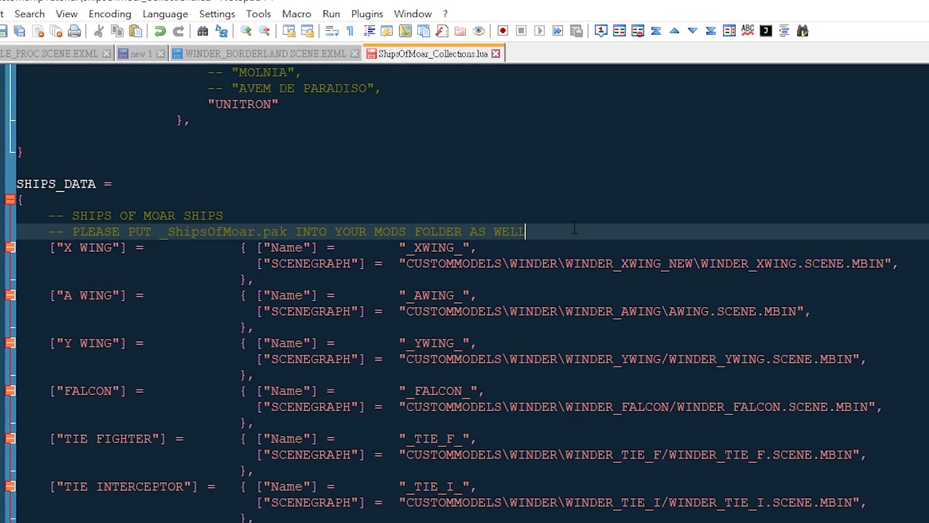
{"action": "key", "text": "ctrl+v"}
Step: Rename the first X WING entry BORDERLAND, with Name _BORDERLAND_ and SCENEGRAPH CUSTOMMODELS\WINDER\WINDER_BORDERLAND\WINDER_BORDERLAND.SCENE.MBIN
{"action": "left_click_drag", "start_coordinate": [112, 247], "coordinate": [65, 249]}
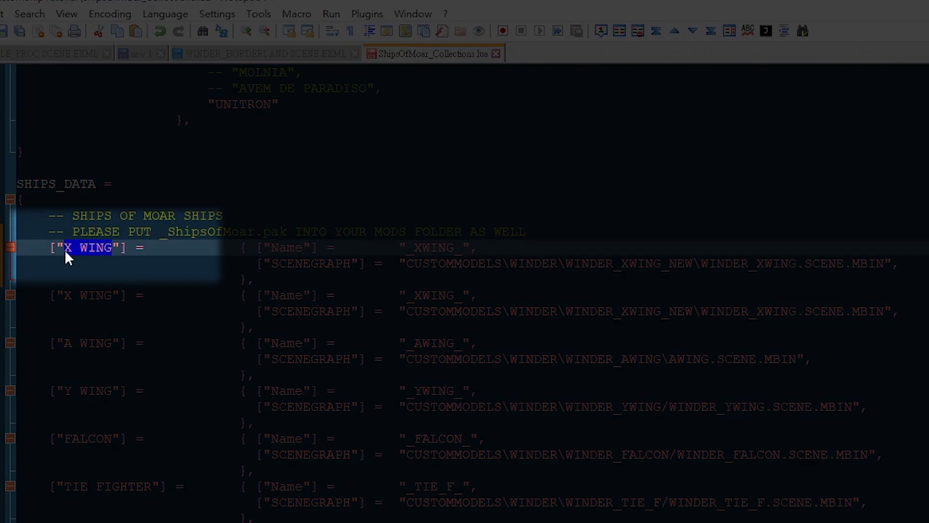
{"action": "type", "text": "BORDERLAND"}
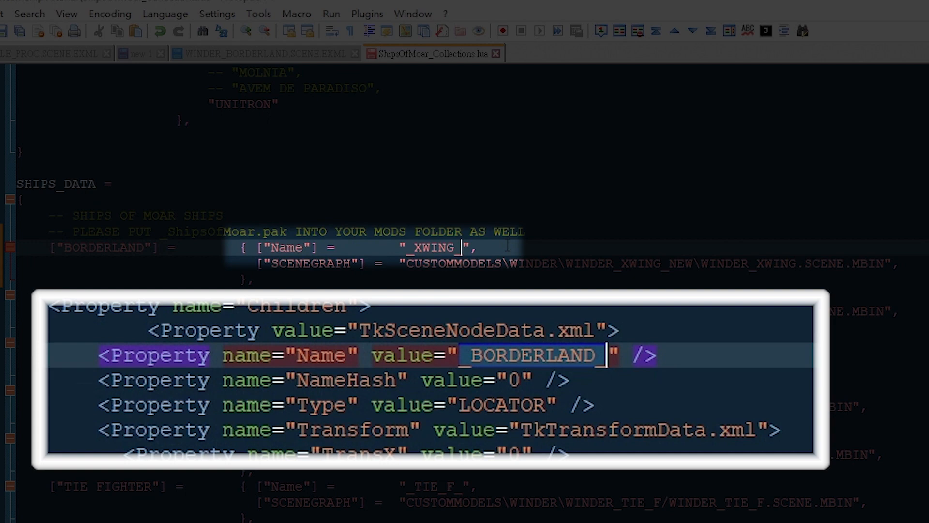
{"action": "type", "text": "_BORDERLAND_"}
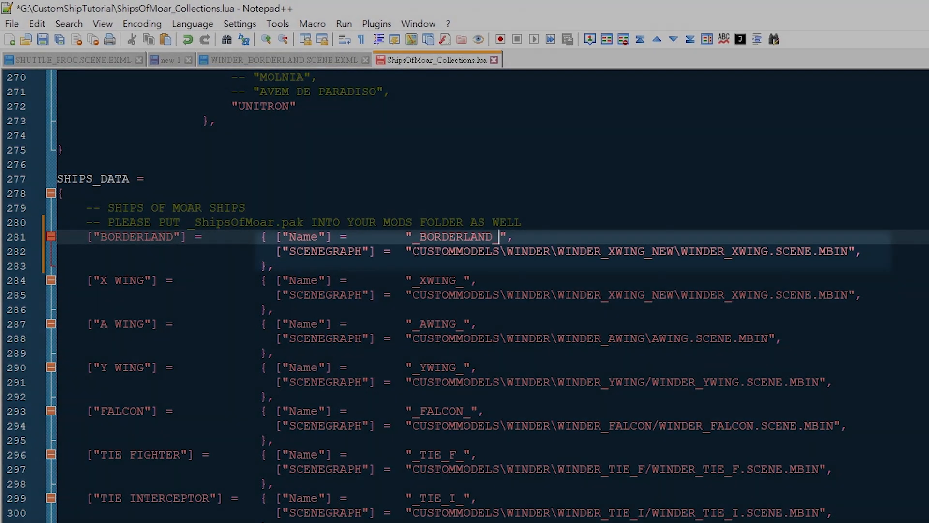
{"action": "left_click_drag", "start_coordinate": [412, 251], "coordinate": [852, 251]}
{"action": "type", "text": "CUSTOMMODELS\\WINDER\\WINDER_BORDERLAND\\WINDER_BORDERLAND.SCENE.MBIN"}
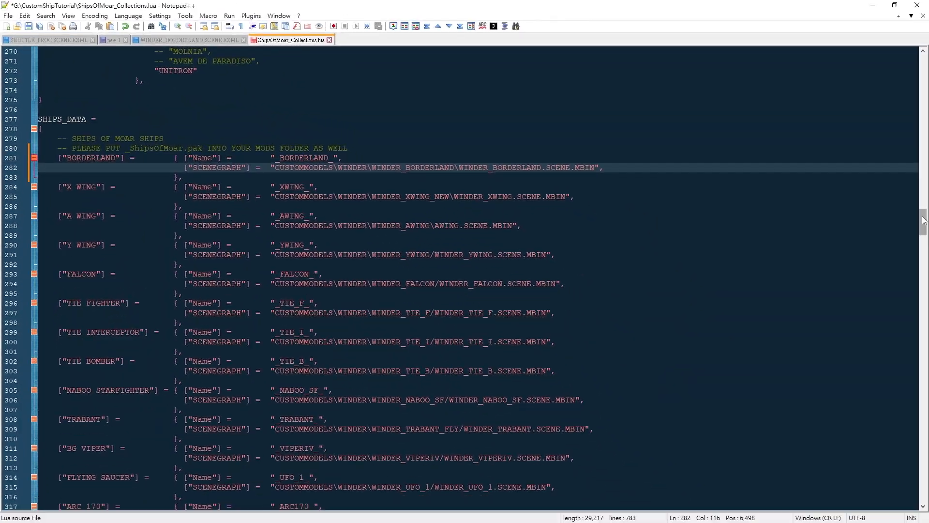
Step: In COLLECTIONS_LIST, collapse the ALL, SCI-FI, REAL-LIFE, WACKY and GSHIP collections and locate the TEST collection
{"action": "left_click_drag", "start_coordinate": [923, 220], "coordinate": [924, 73]}
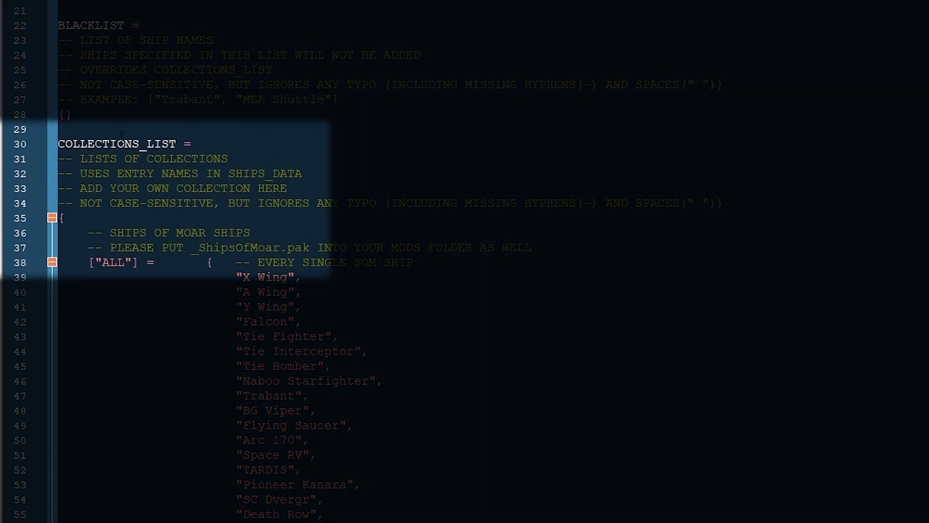
{"action": "double_click", "coordinate": [158, 160]}
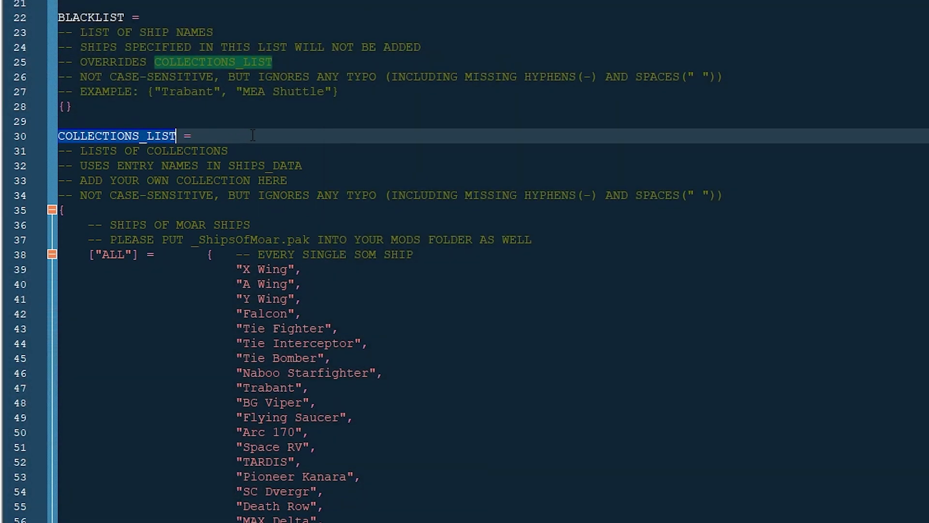
{"action": "left_click", "coordinate": [52, 263]}
{"action": "left_click", "coordinate": [53, 277]}
{"action": "left_click", "coordinate": [53, 292]}
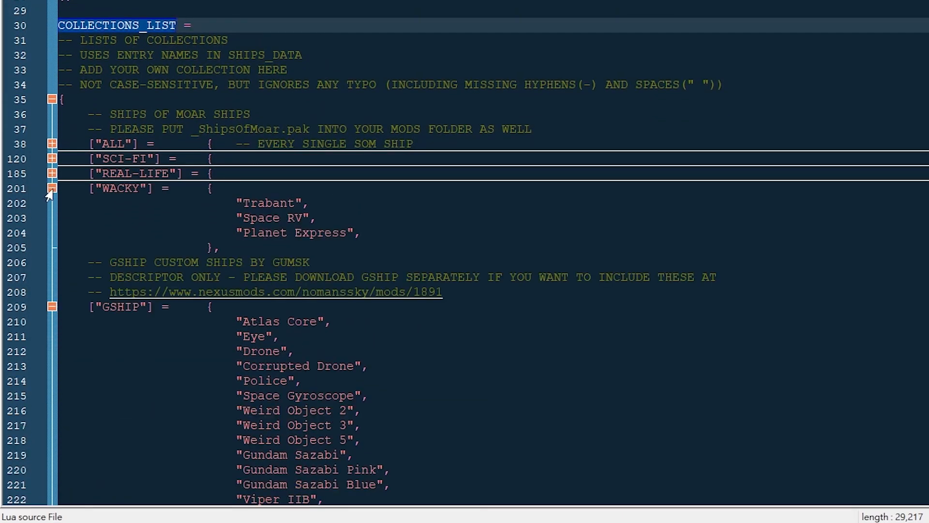
{"action": "left_click", "coordinate": [51, 189]}
{"action": "left_click", "coordinate": [52, 248]}
{"action": "double_click", "coordinate": [118, 262]}
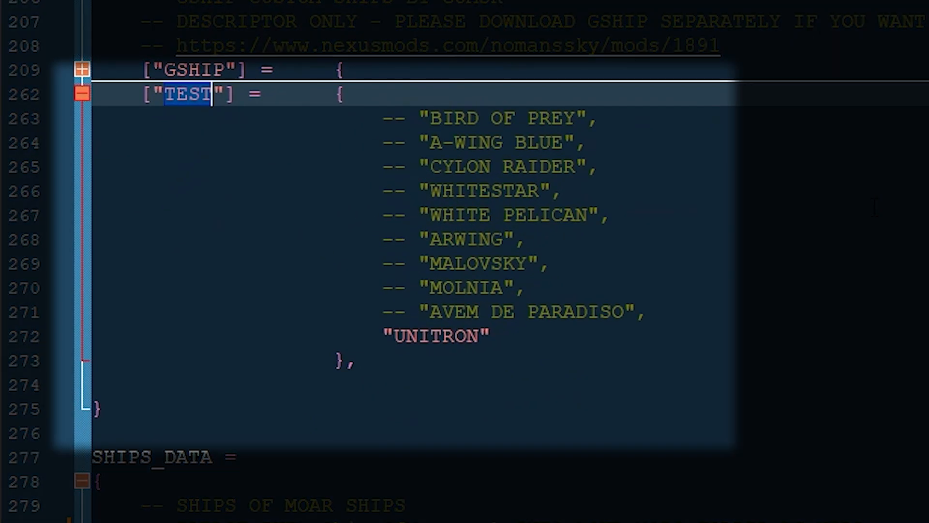
Step: In the TEST collection, comment out the "UNITRON" line and add "BORDERLAND" on a new line below it
{"action": "right_click", "coordinate": [474, 334]}
{"action": "left_click", "coordinate": [562, 257]}
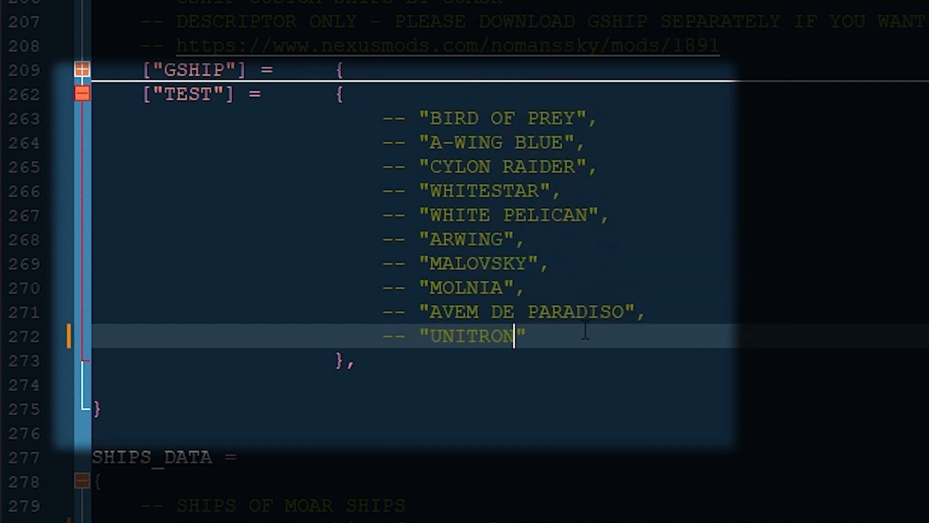
{"action": "type", "text": ","}
{"action": "key", "text": "Return"}
{"action": "type", "text": "\"\""}
{"action": "key", "text": "Left"}
{"action": "type", "text": "BORDERLAND"}
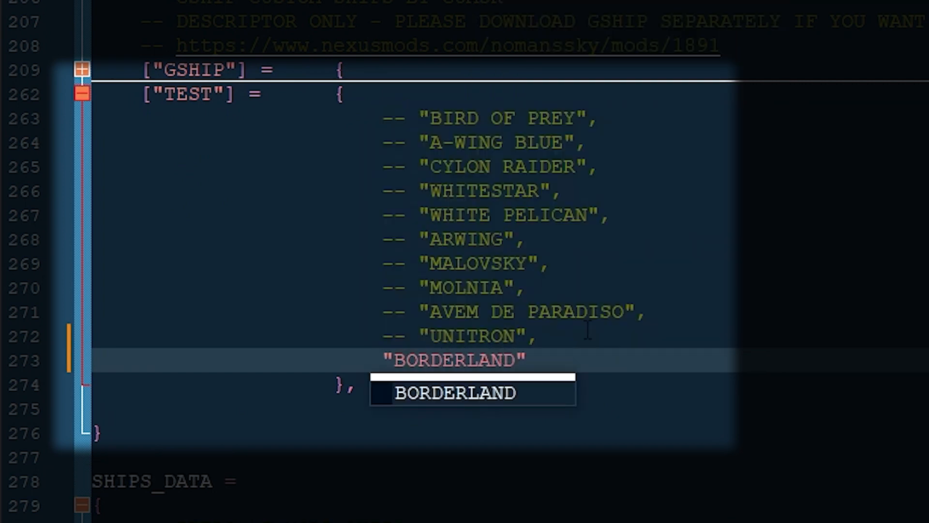
{"action": "key", "text": "Escape"}
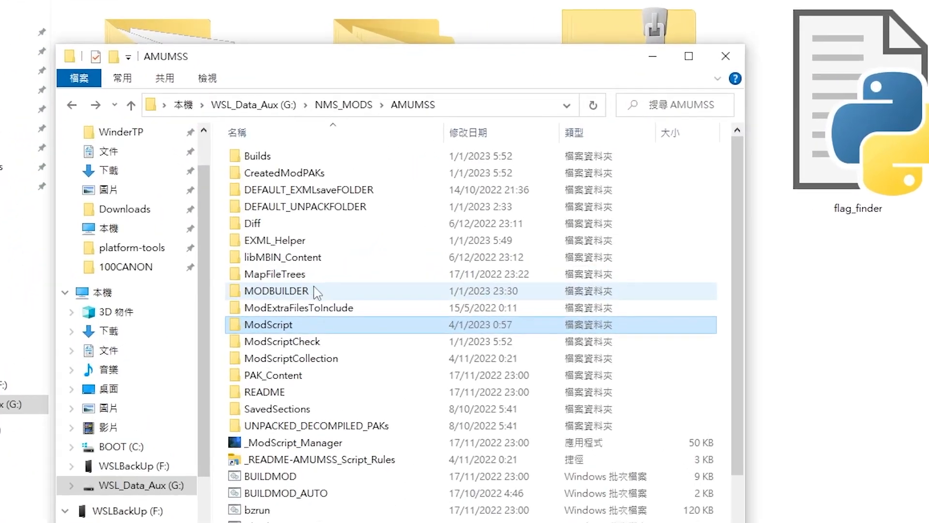
Step: Run AMUMSS BUILDMOD in LEAN mode for the Experimental game version, and add _ShipsOfMoar.pak to the selection in the game's MODS folder
{"action": "double_click", "coordinate": [290, 324]}
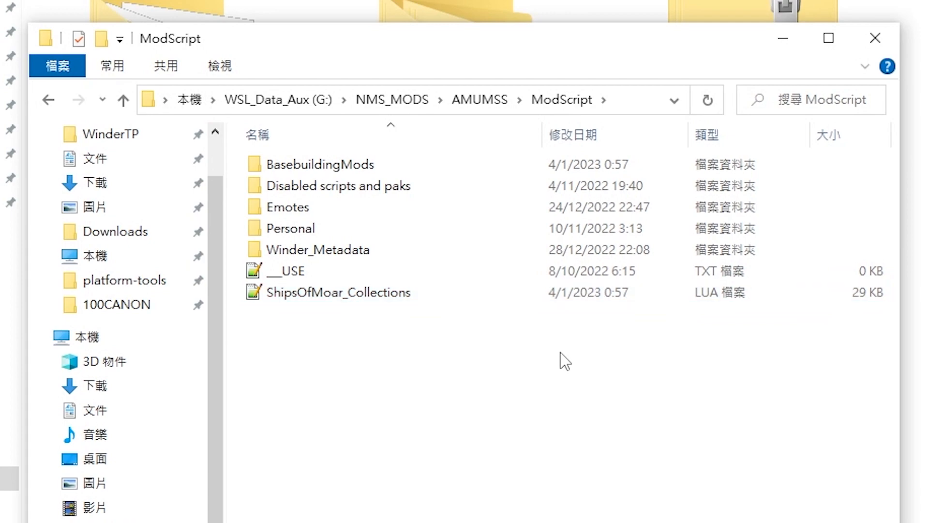
{"action": "key", "text": "BackSpace"}
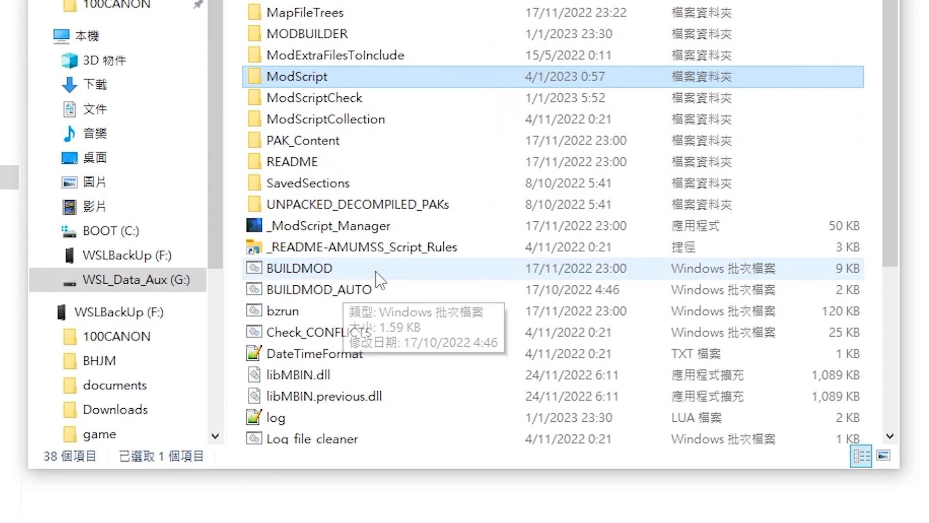
{"action": "double_click", "coordinate": [375, 271]}
{"action": "key", "text": "l"}
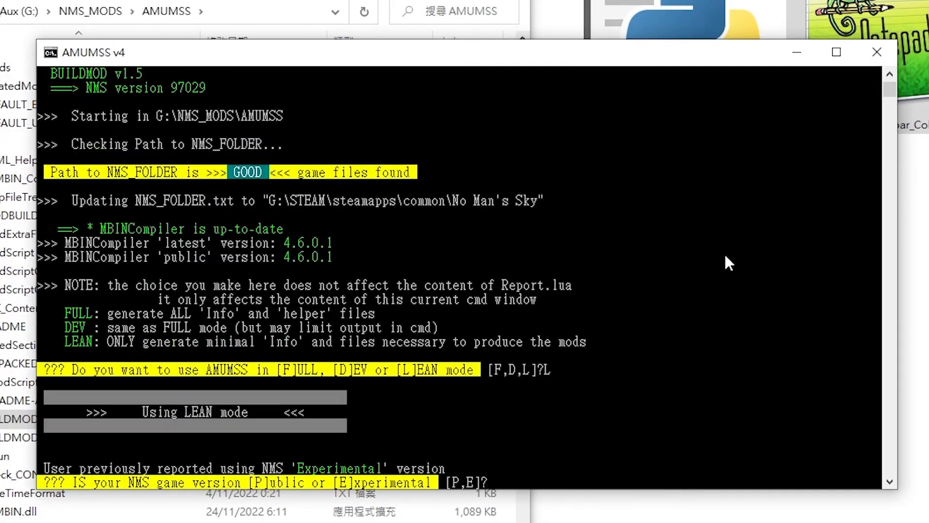
{"action": "key", "text": "e"}
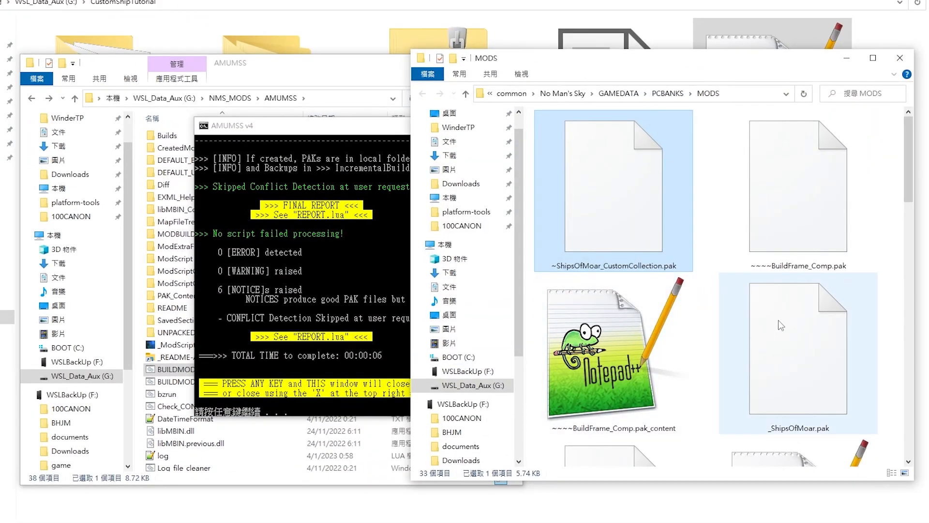
{"action": "left_click", "coordinate": [778, 320], "text": "ctrl"}
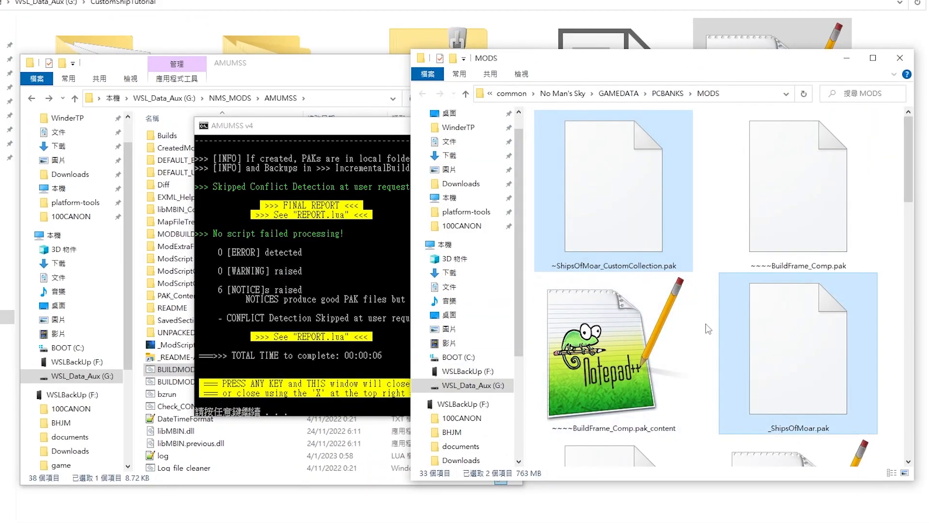
Step: Switch to NMS Mod Station and pack the project as a mod with the PAK file name _NewProject
{"action": "key", "text": "alt+Tab"}
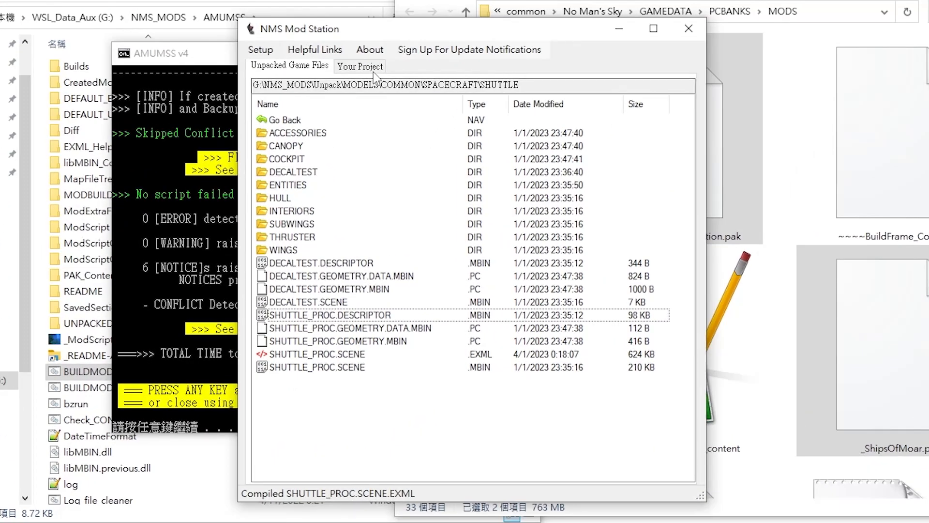
{"action": "left_click", "coordinate": [375, 83]}
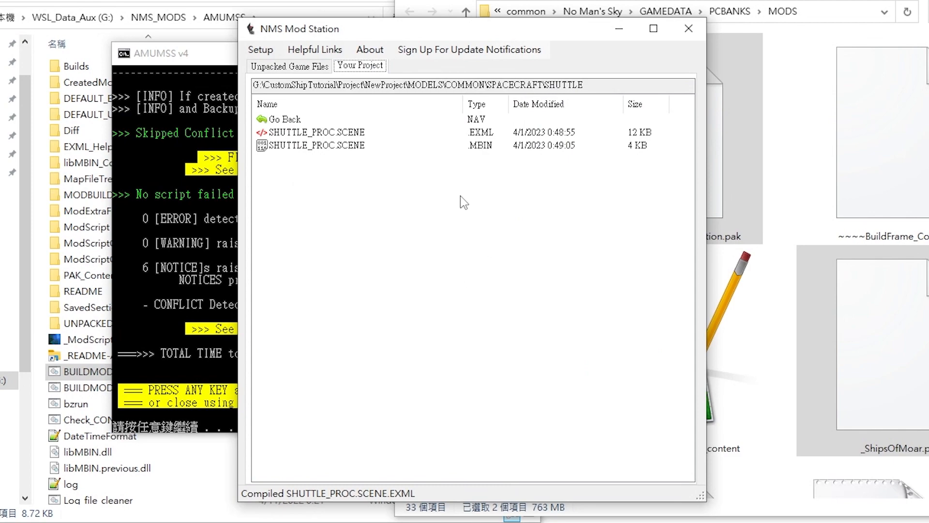
{"action": "right_click", "coordinate": [461, 173]}
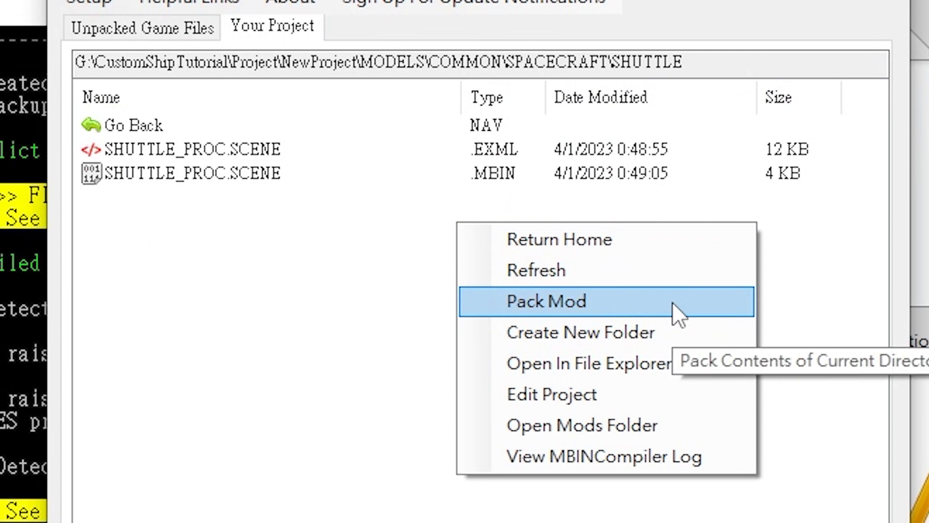
{"action": "left_click", "coordinate": [672, 304]}
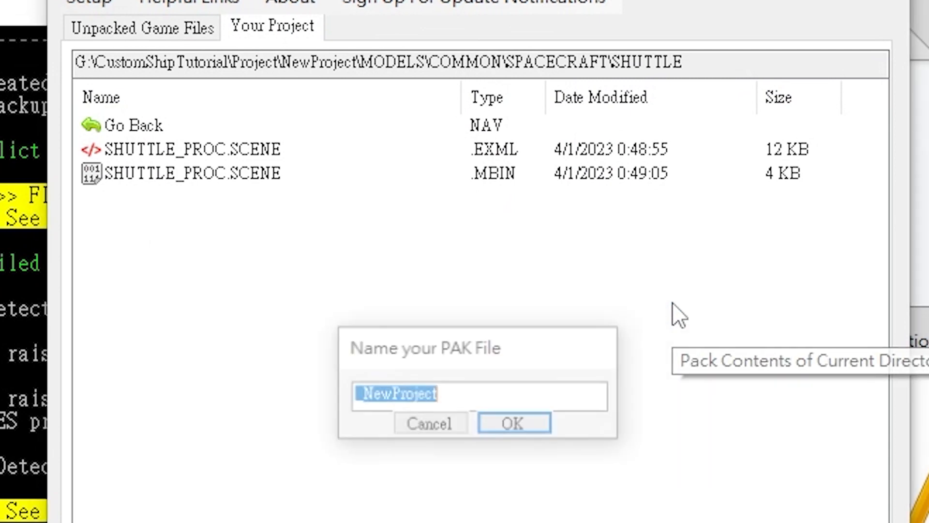
{"action": "left_click", "coordinate": [514, 424]}
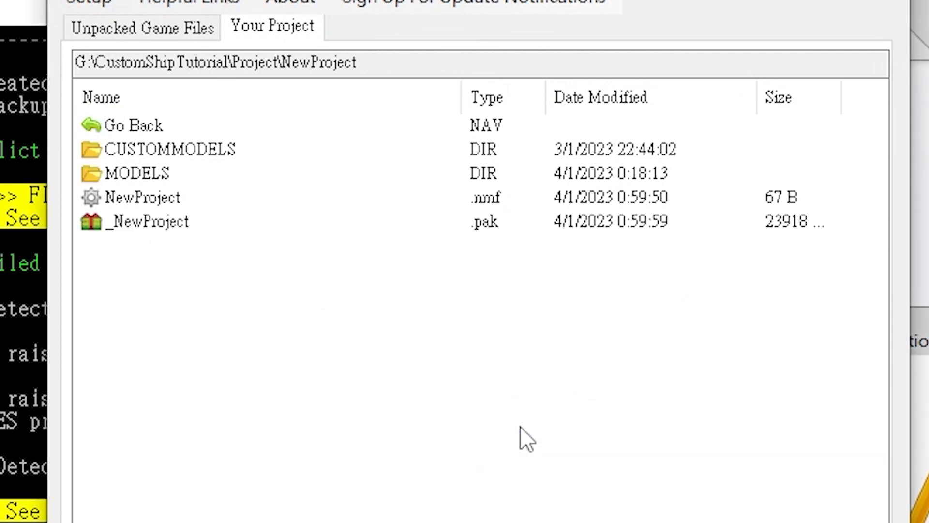
Step: Copy _NewProject.pak to the game's MODS folder and add ~ShipsOfMoar_CustomCollection.pak to the selection there
{"action": "left_click", "coordinate": [209, 223]}
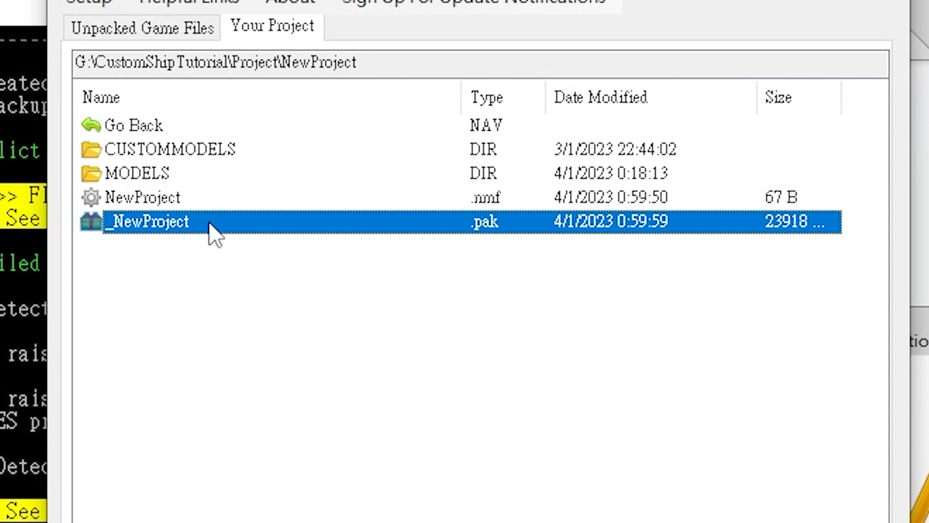
{"action": "right_click", "coordinate": [209, 224]}
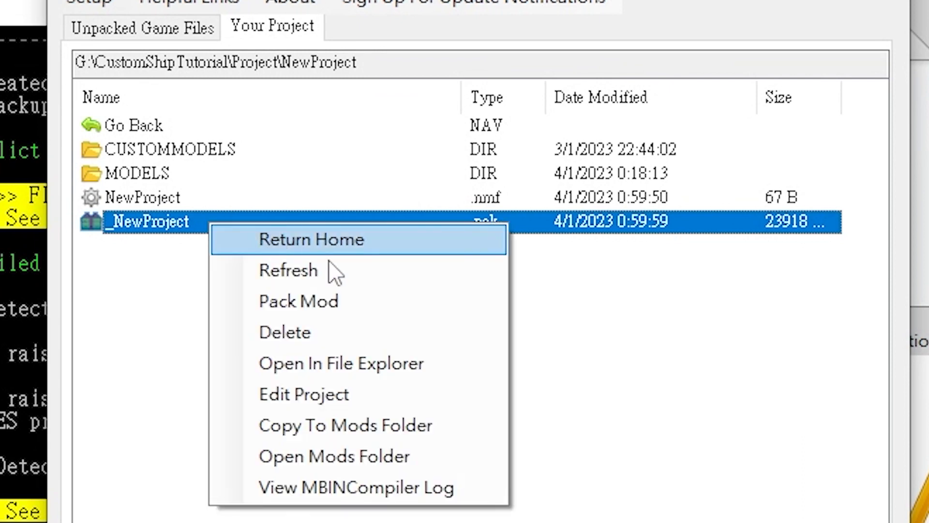
{"action": "left_click", "coordinate": [463, 427]}
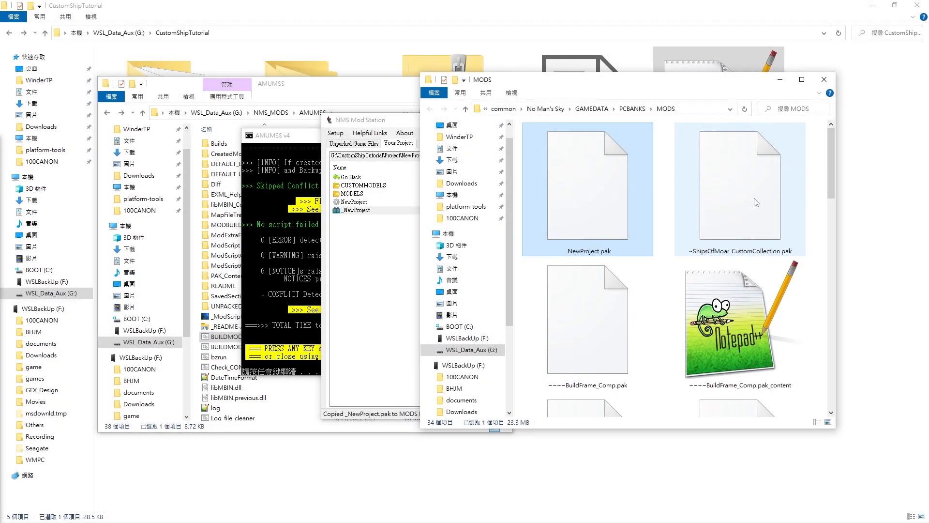
{"action": "left_click", "coordinate": [757, 202], "text": "ctrl"}
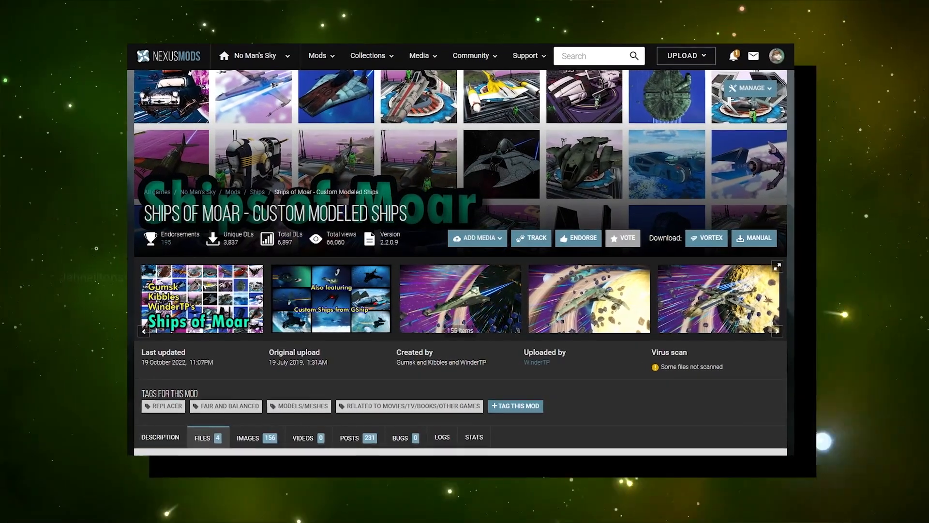
{"action": "scroll", "coordinate": [460, 261], "scroll_direction": "down", "scroll_amount": 12}
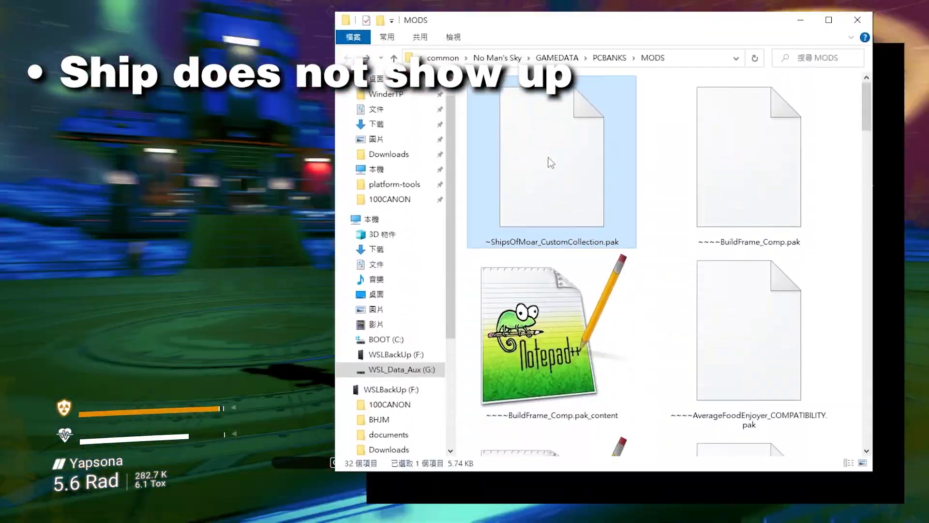
Step: Paste the copied mod file into the game's MODS folder
{"action": "key", "text": "ctrl+v"}
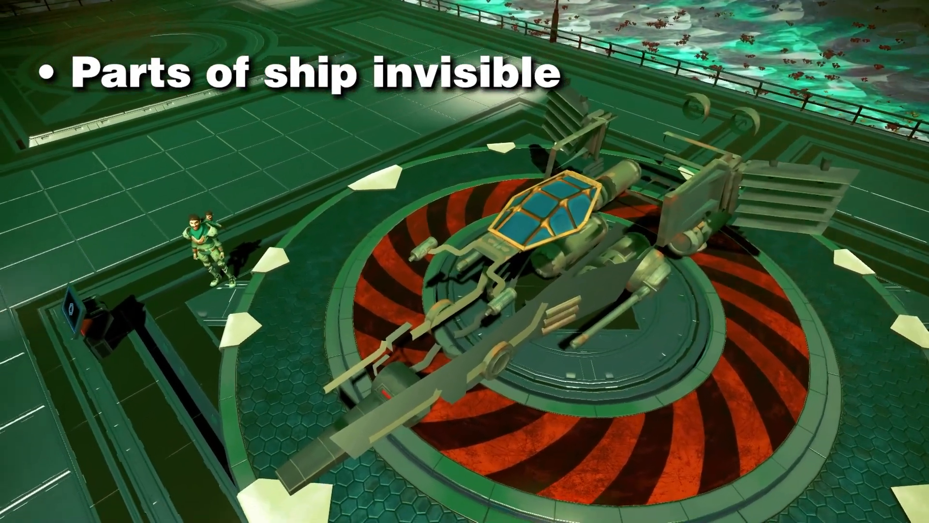
Step: Switch from the fuselage material file to PowerShell and run flag_finder.py for material flags 1,3,25,34,35,39,37 with the -A option
{"action": "left_click", "coordinate": [271, 274]}
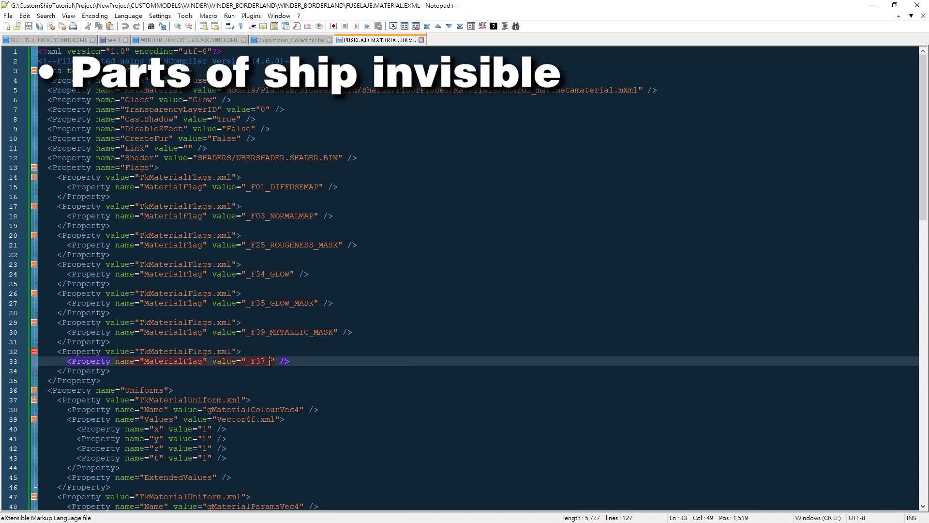
{"action": "key", "text": "alt+Tab"}
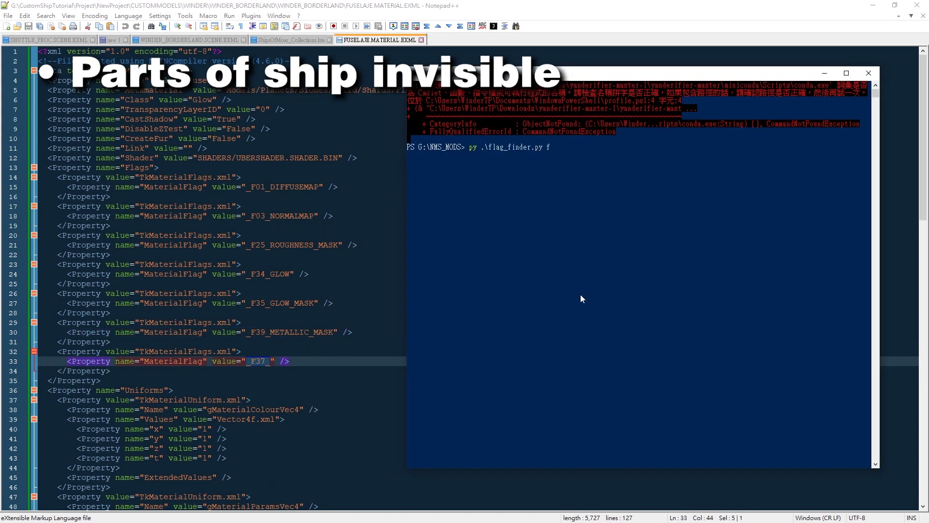
{"action": "type", "text": "py .\flag_finder.py -f 1,3,25,34,35,39,37 -A"}
{"action": "key", "text": "Return"}
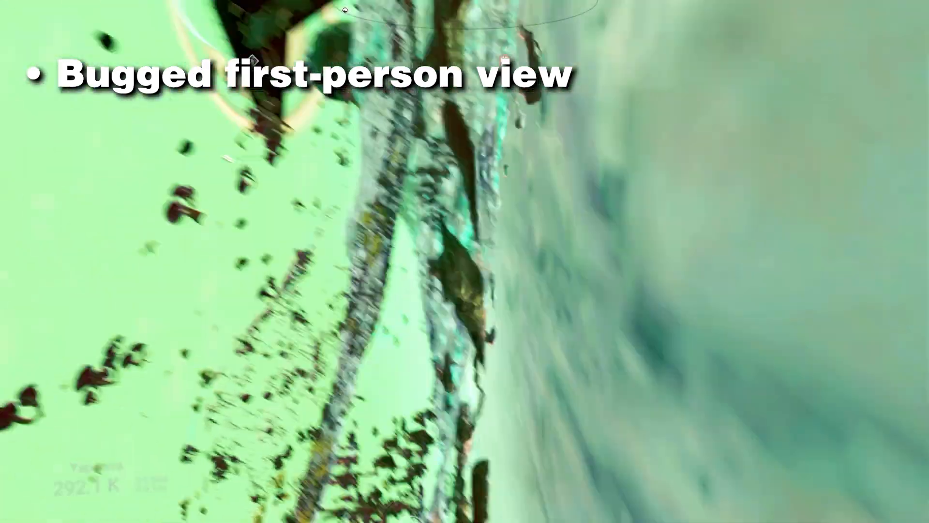
Step: Examine the CockpitPos locator node and its transform values in the WINDER_BORDERLAND scene file
{"action": "left_click_drag", "start_coordinate": [924, 63], "coordinate": [924, 71]}
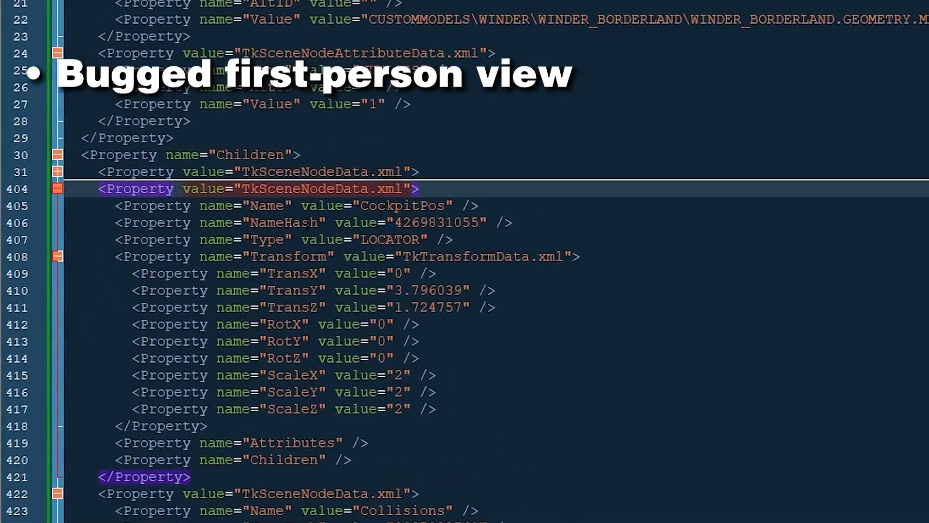
{"action": "left_click", "coordinate": [165, 187]}
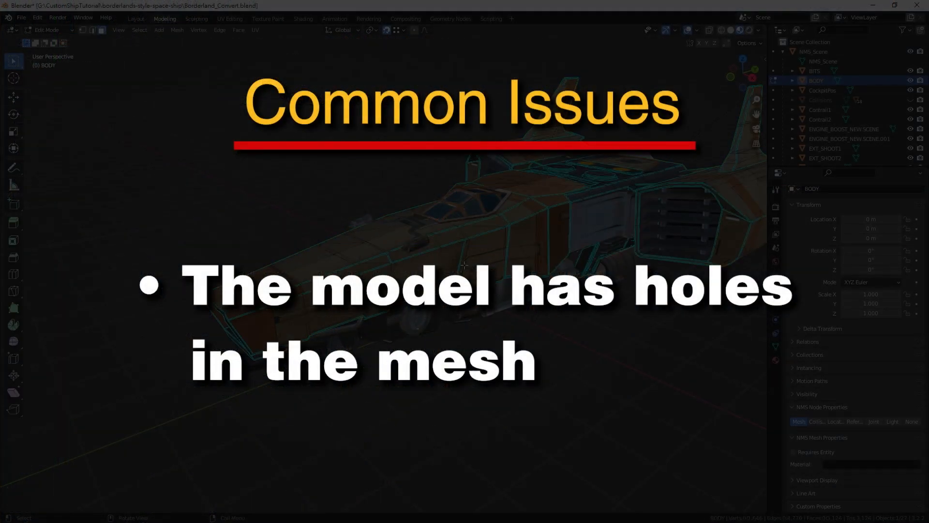
Step: In Blender, display the normals of the BODY mesh, select all its geometry and recalculate the normals outside
{"action": "left_click", "coordinate": [698, 30]}
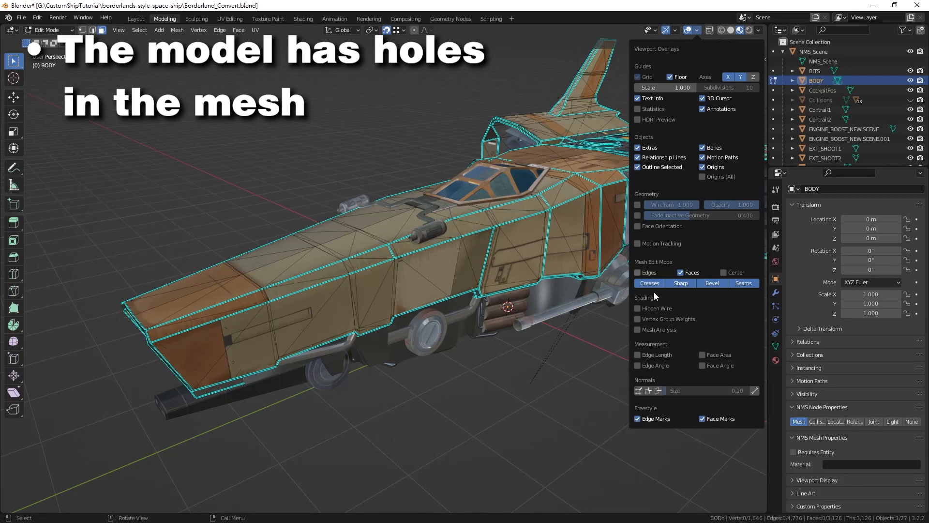
{"action": "scroll", "coordinate": [532, 363], "scroll_direction": "up", "scroll_amount": 3}
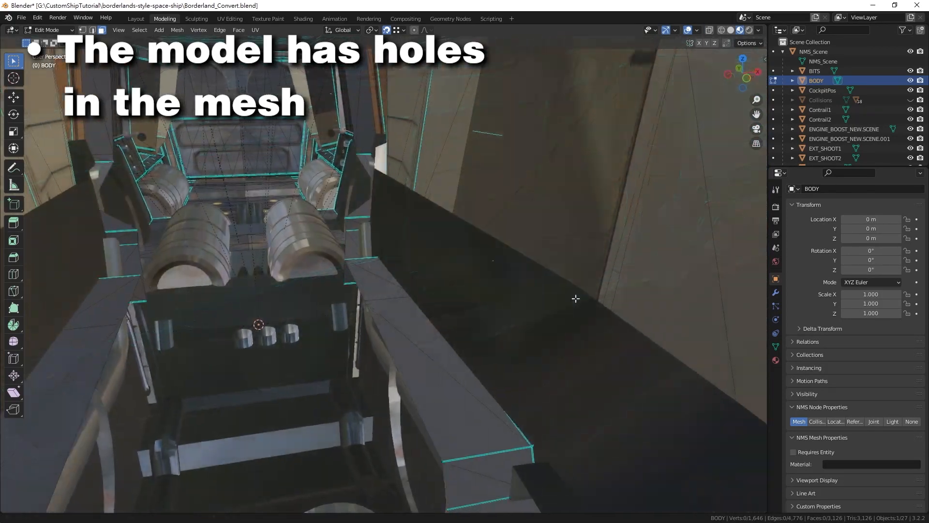
{"action": "left_click", "coordinate": [485, 141]}
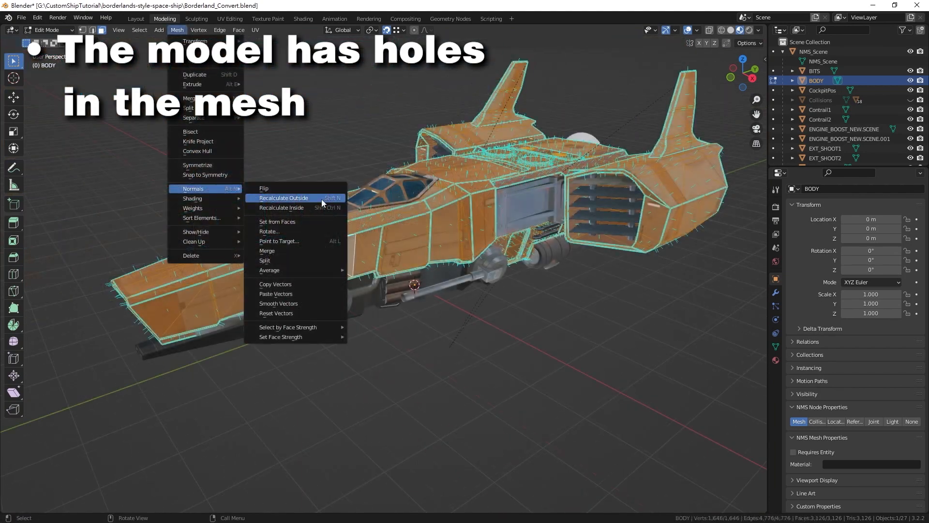
{"action": "left_click", "coordinate": [315, 196]}
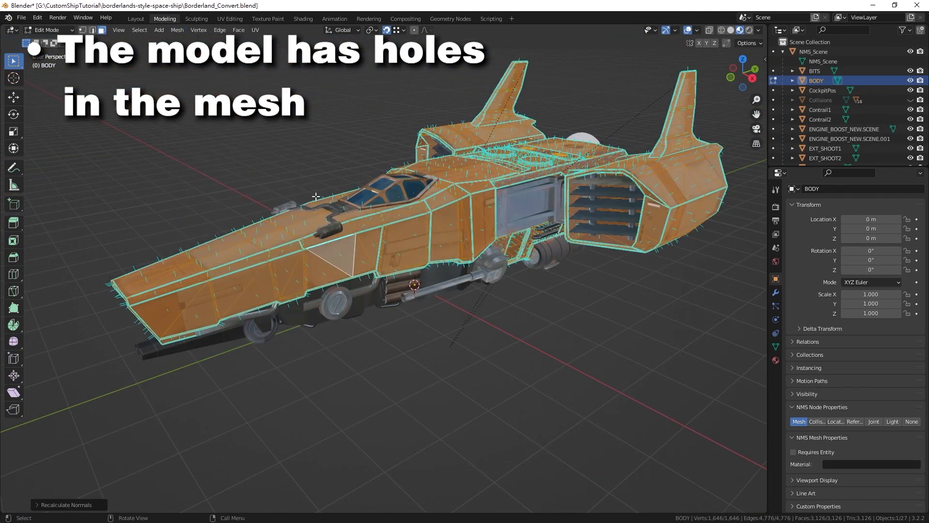